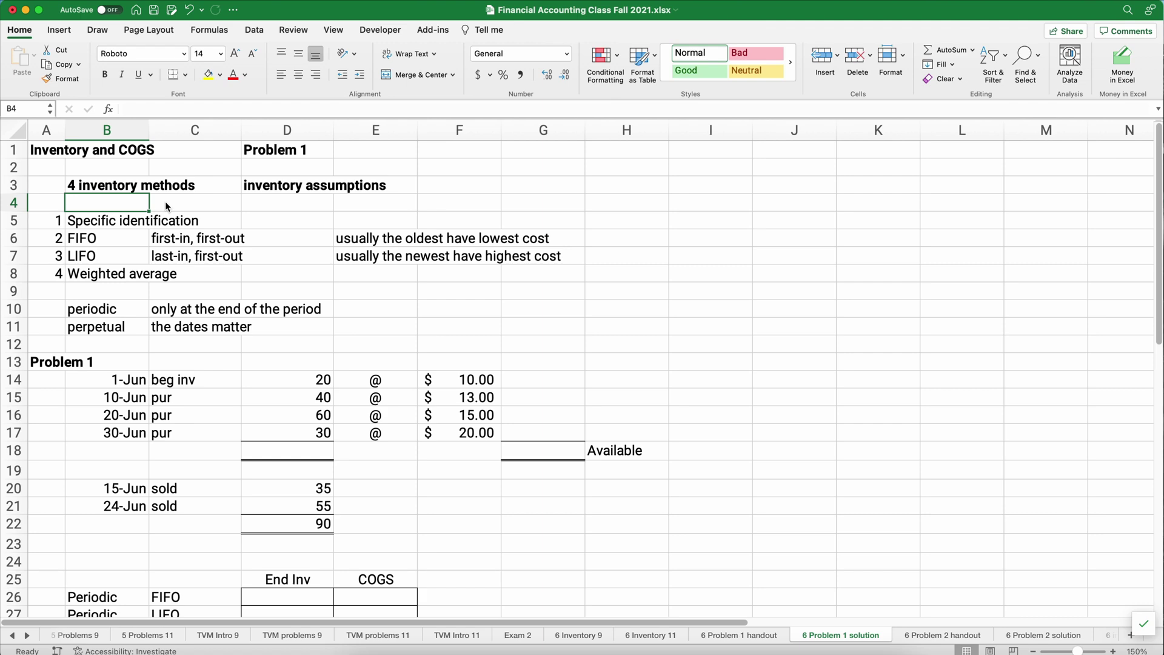
Review the Problem 1 inventory data and sum the beginning inventory and purchased units in D18.
scroll(165, 202, down, 5)
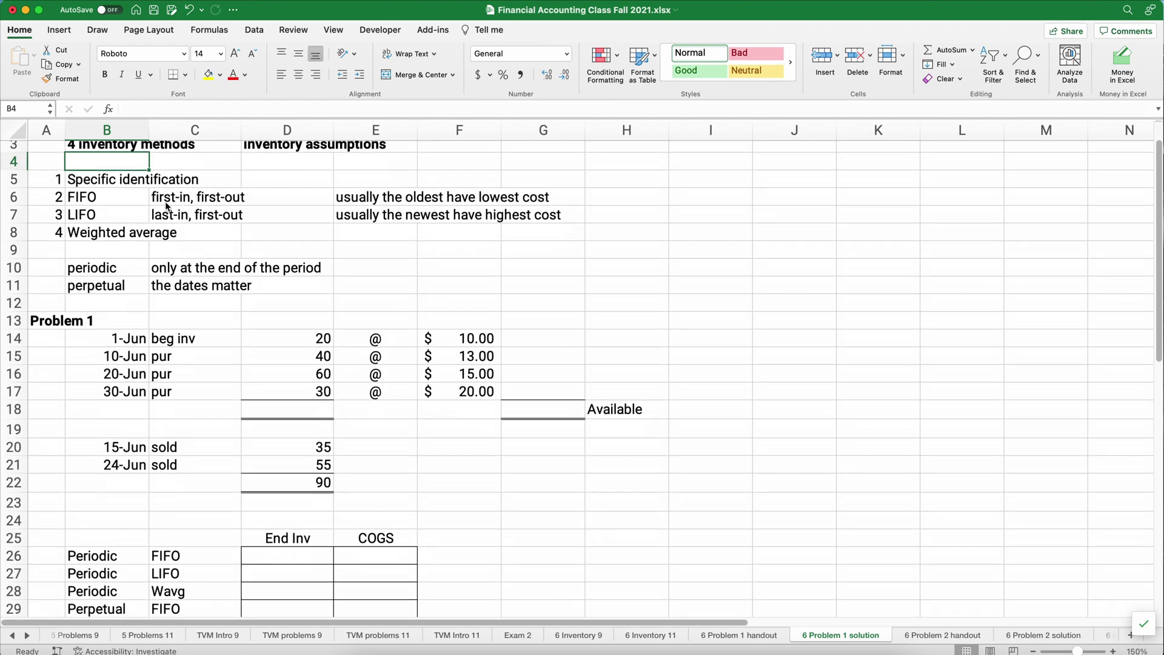
scroll(166, 206, down, 2)
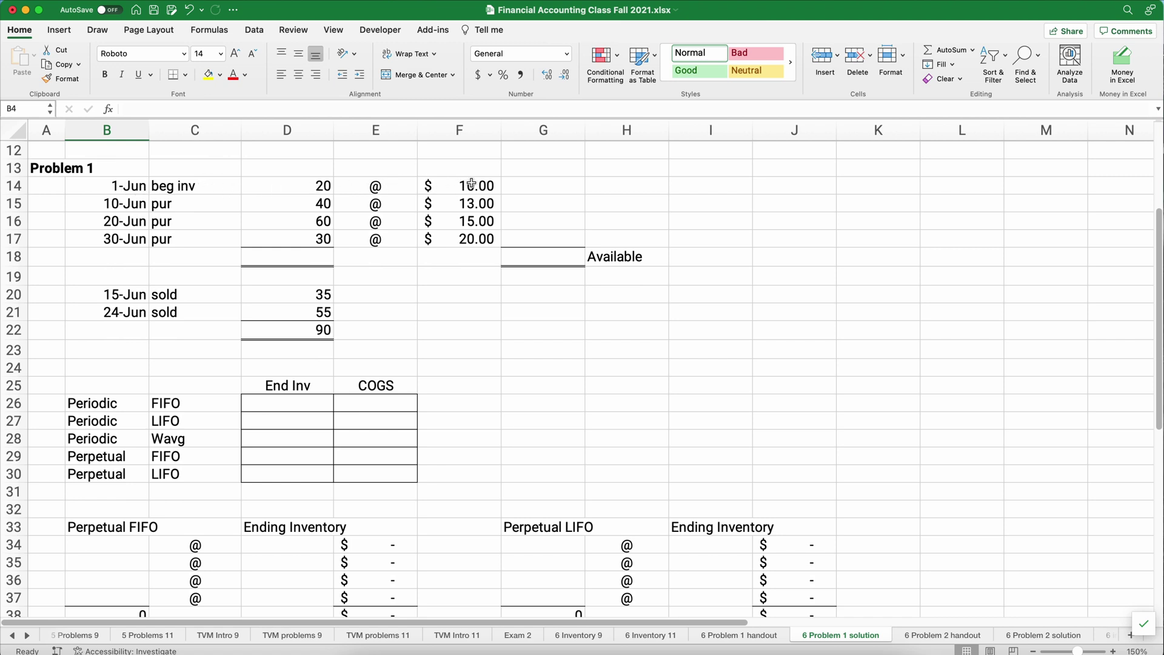
drag(471, 184, 475, 240)
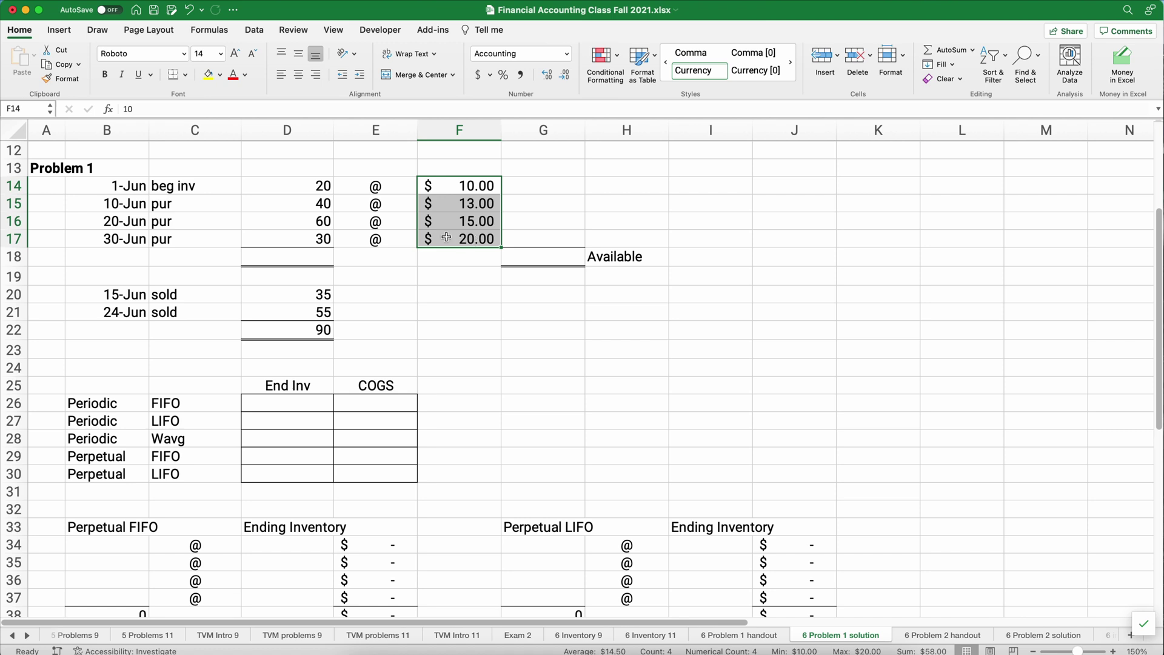
click(118, 203)
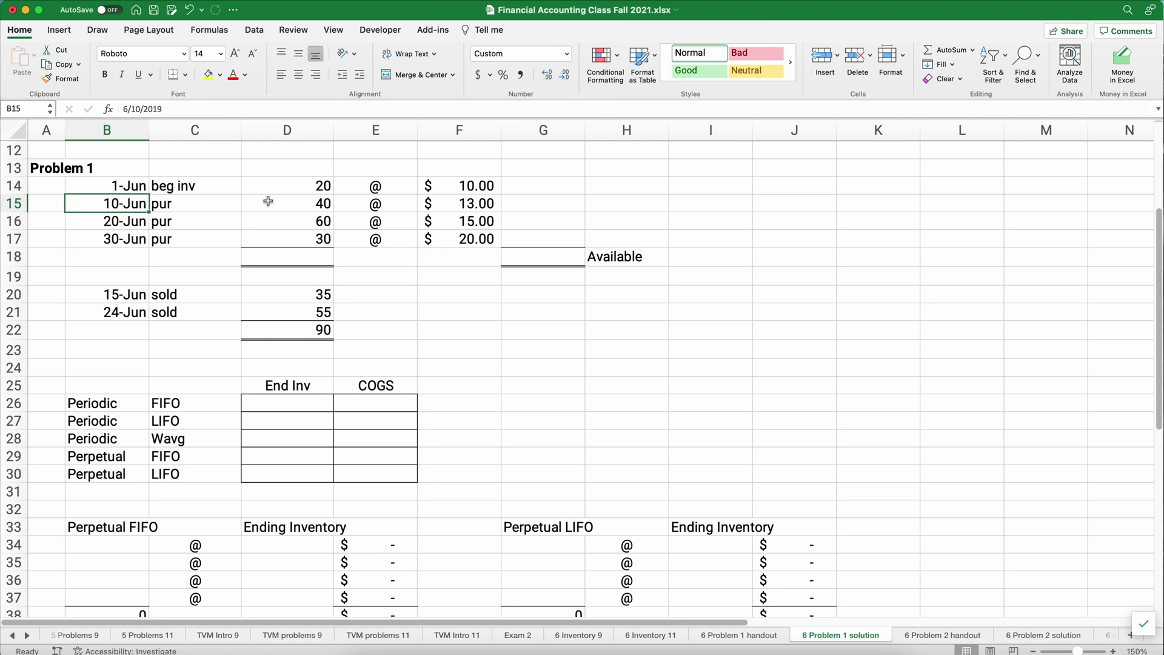
click(303, 221)
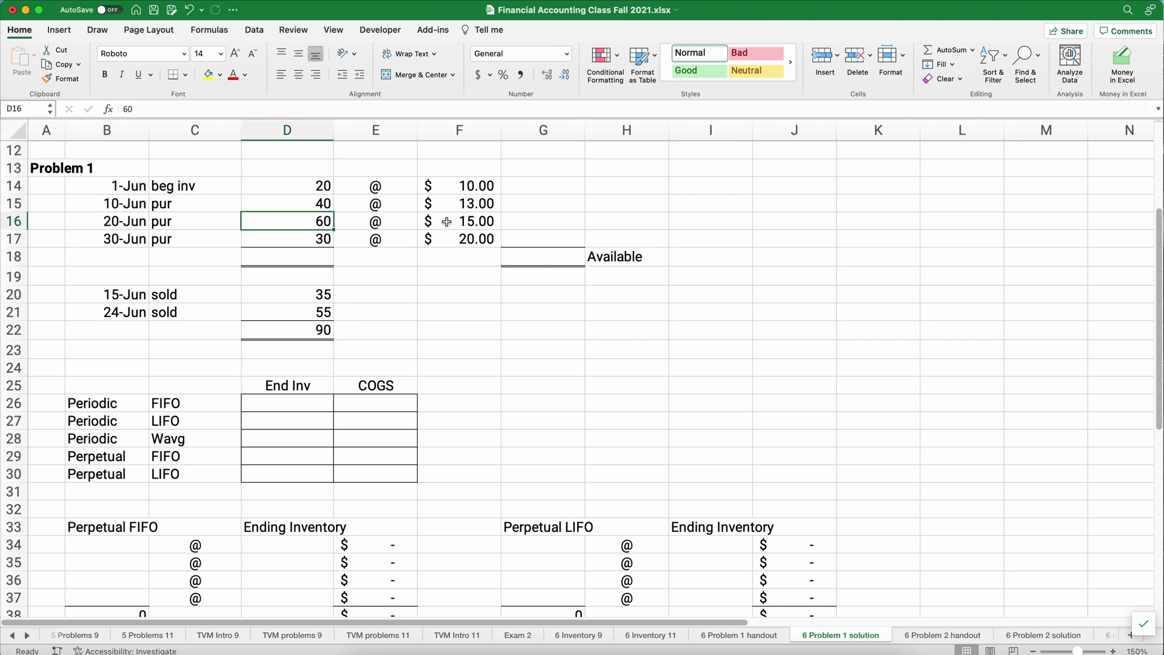
click(305, 239)
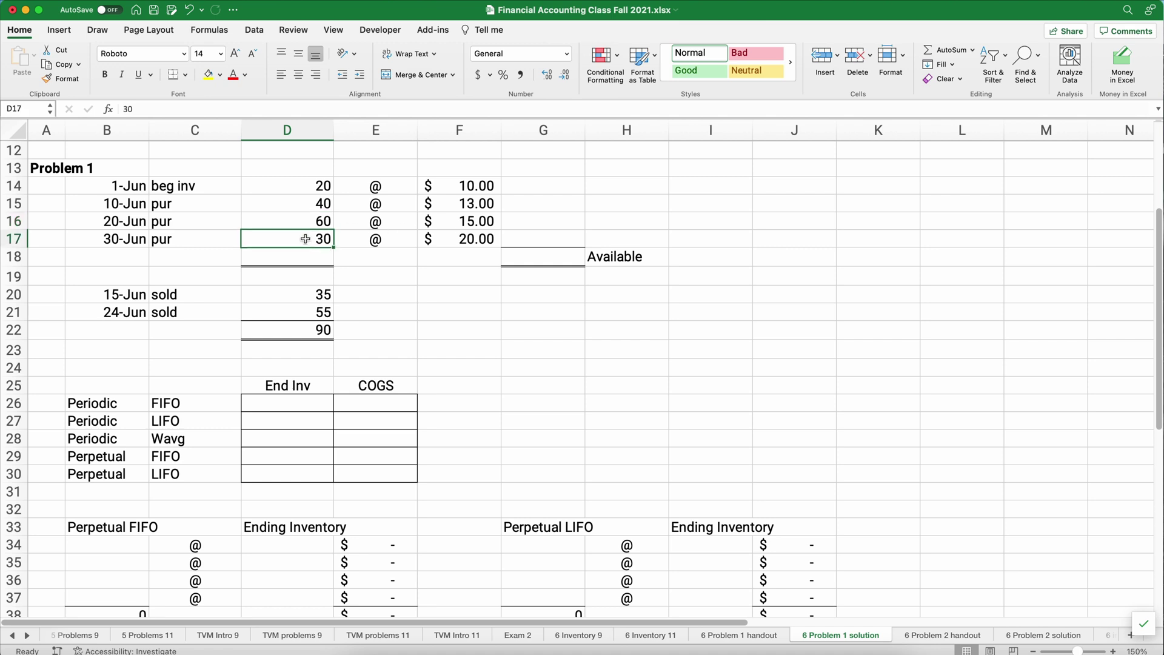
click(122, 188)
drag(122, 189, 121, 225)
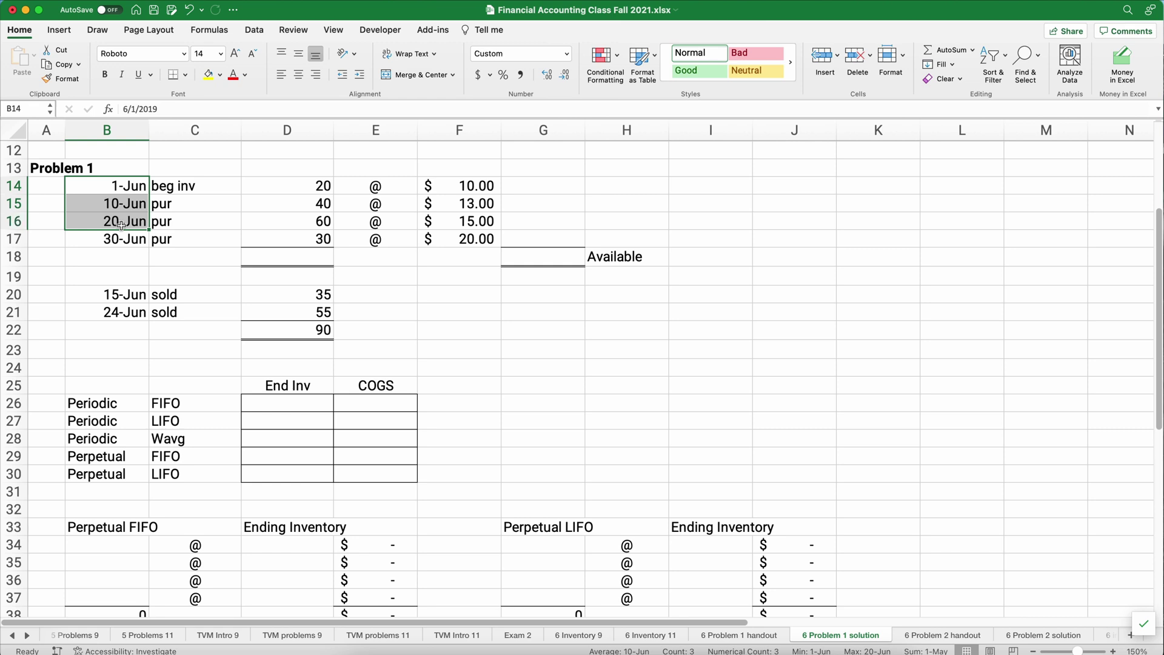
drag(303, 240, 305, 259)
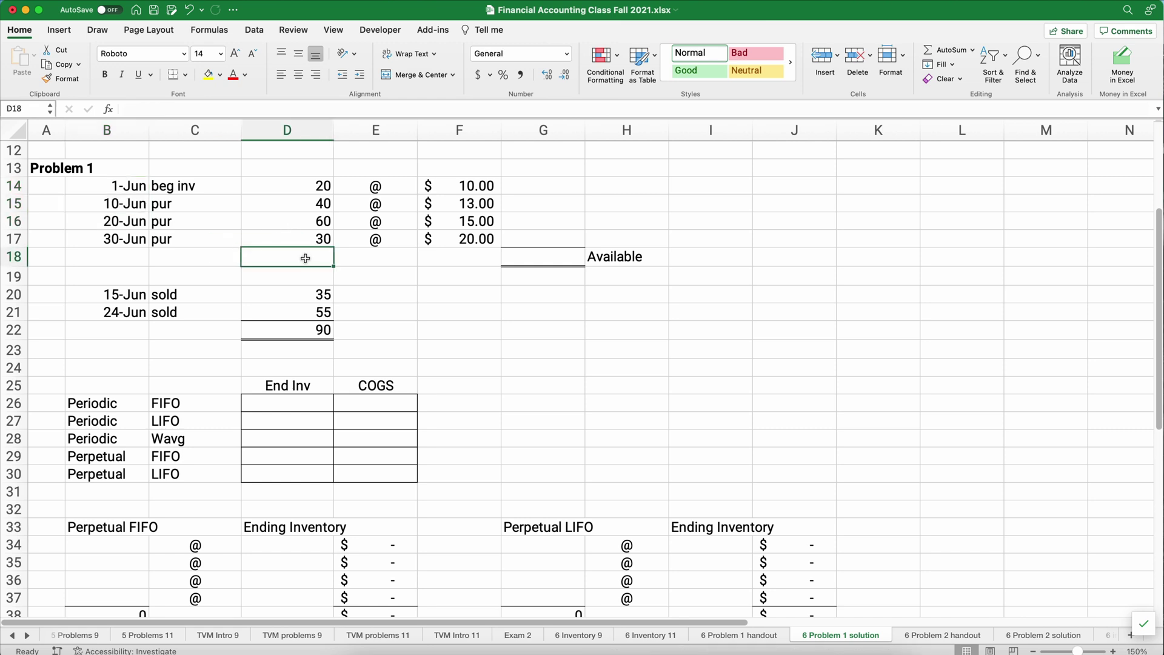
key(super+shift+t)
Calculate the 1-Jun beginning inventory cost in G14 by multiplying the quantity in D14 by the unit cost in F14.
click(538, 186)
text(=)
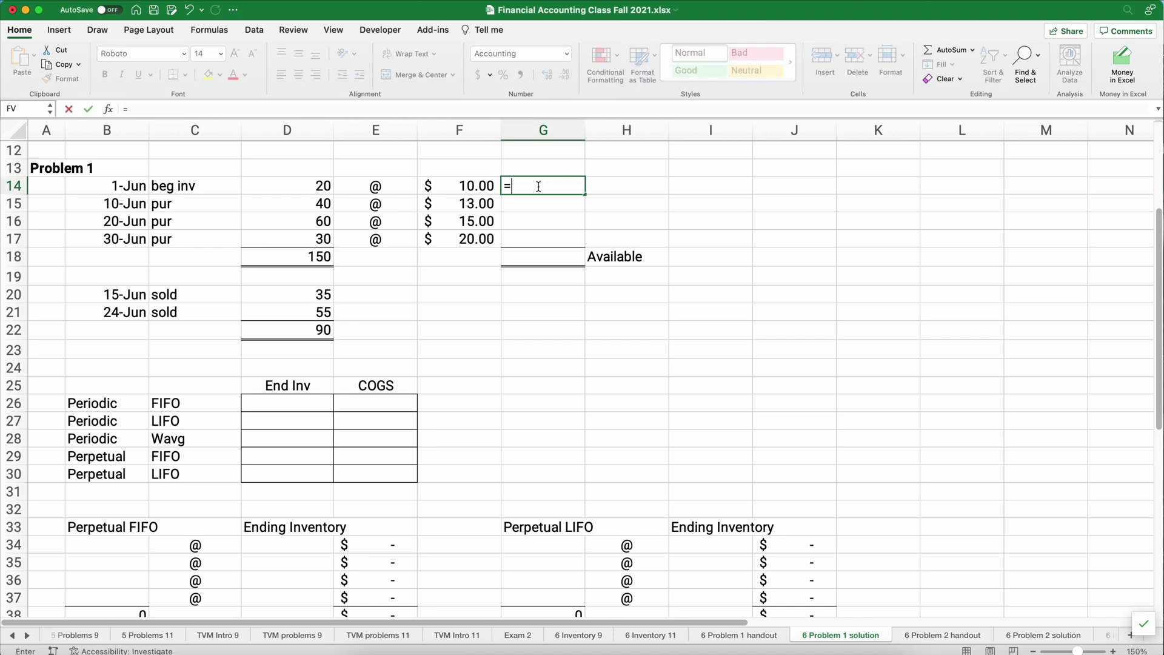
key(Left)
key(Left)
key(Left)
text(*)
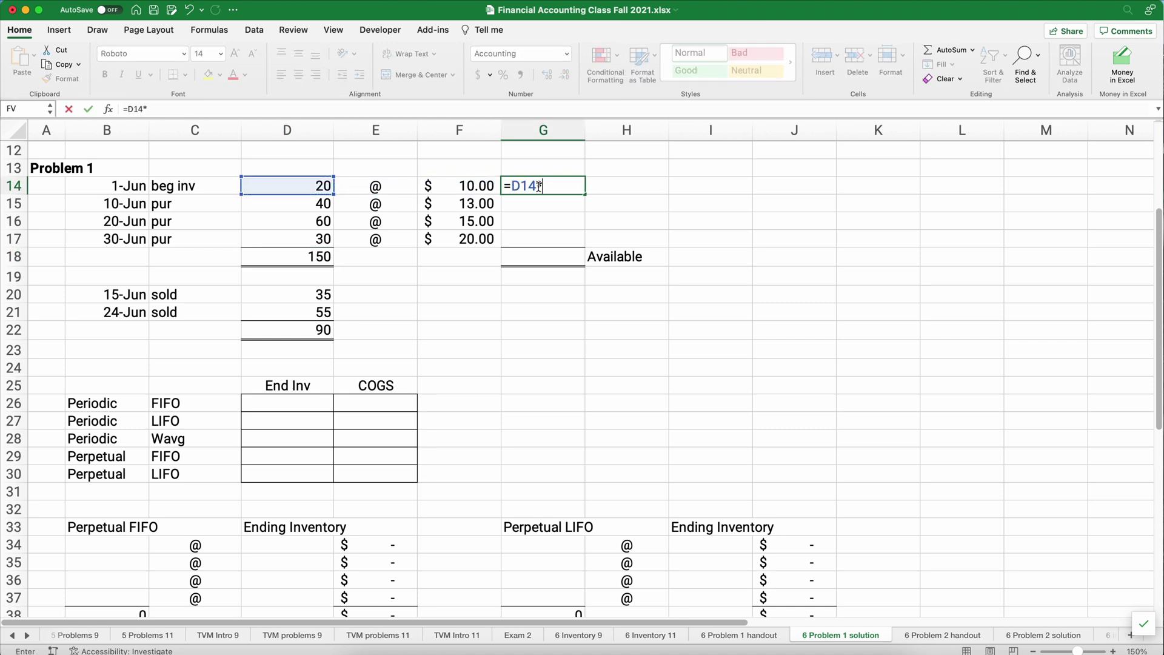
key(Left)
key(Return)
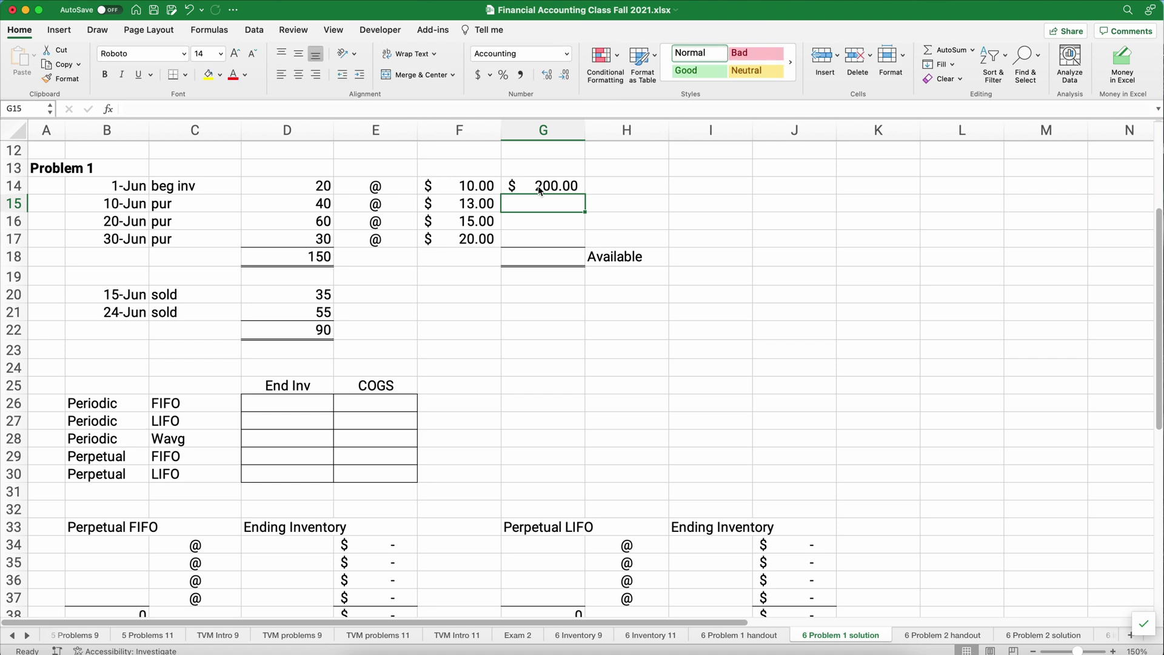
Fill the cost formula from G14 down through G17 and sum G14:G17 in G18 as the cost available.
click(573, 186)
drag(580, 194, 580, 243)
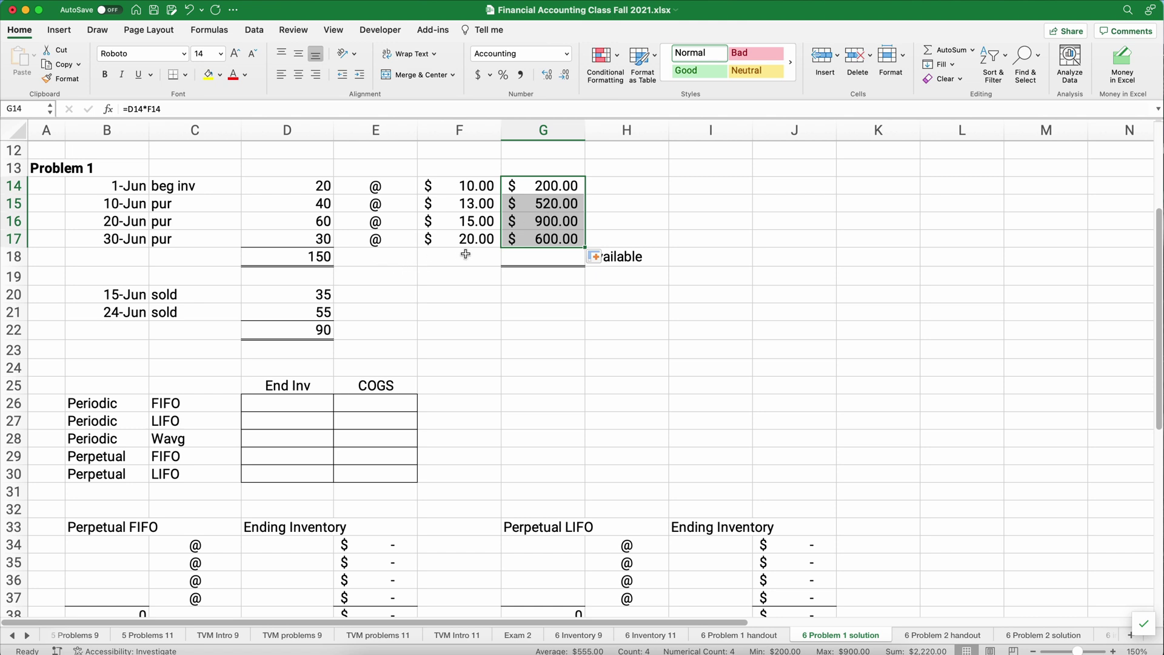
key(Down)
key(Down)
key(Down)
key(Down)
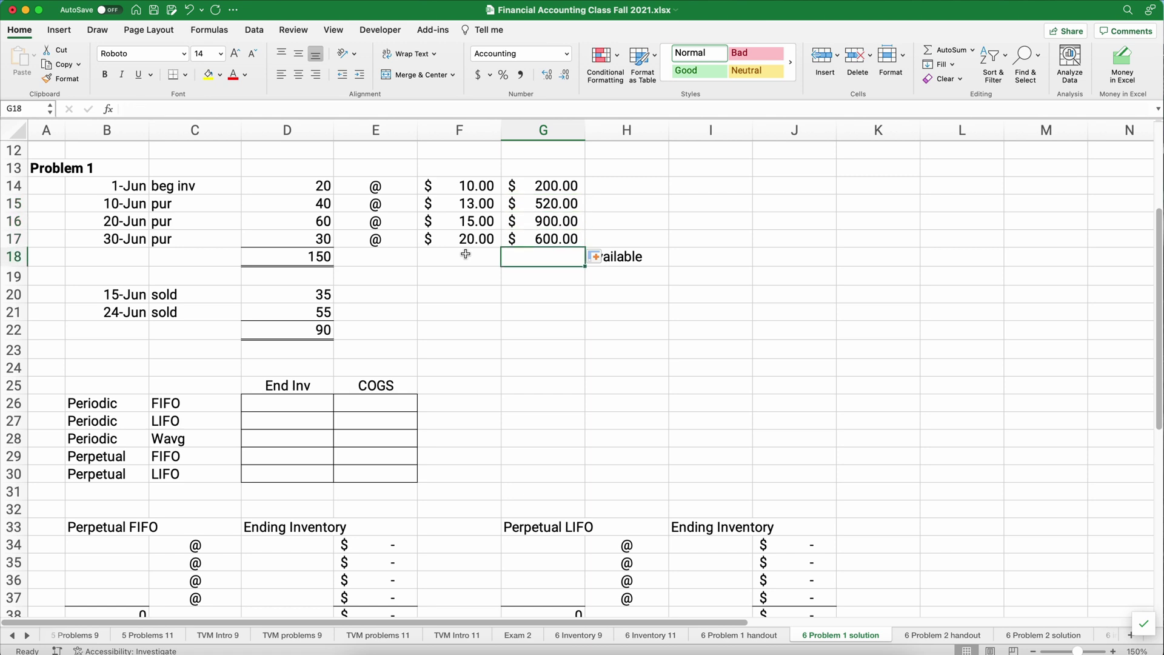
key(super+shift+t)
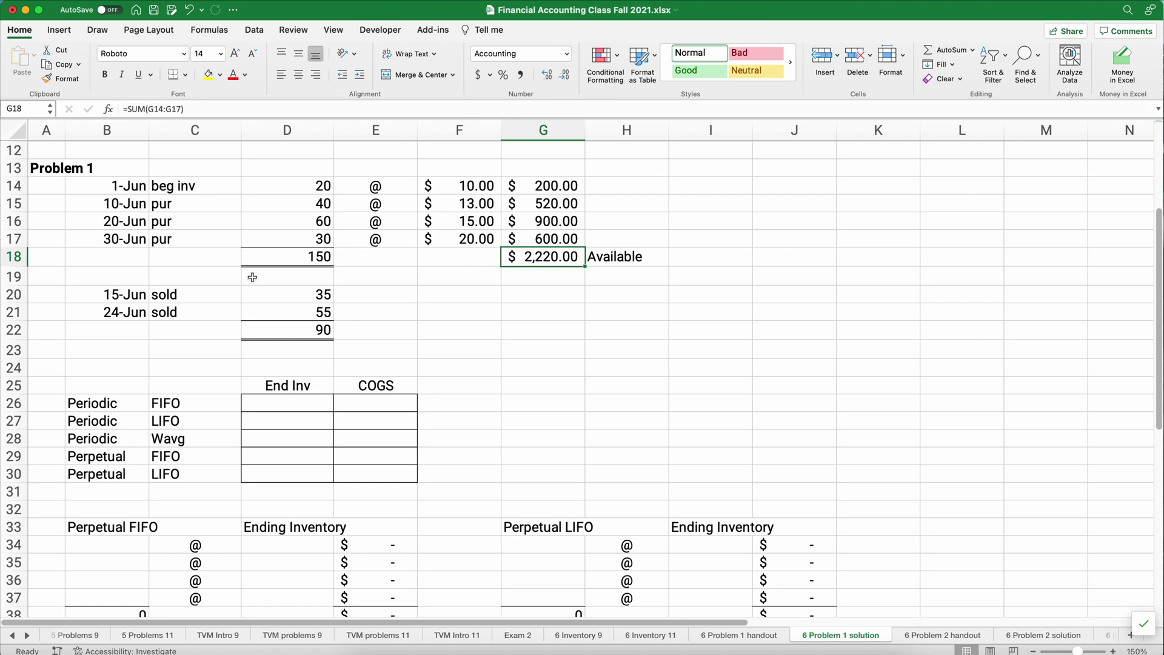
Link E24, above the COGS heading, to the total units sold in D22.
drag(129, 291, 322, 308)
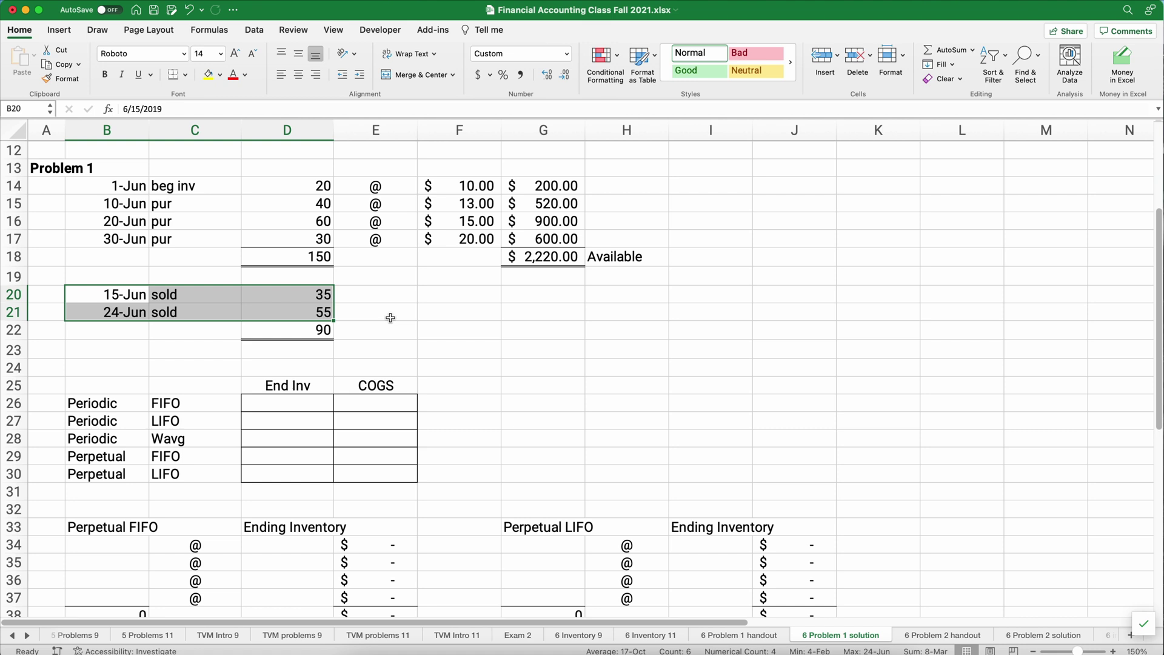
click(319, 334)
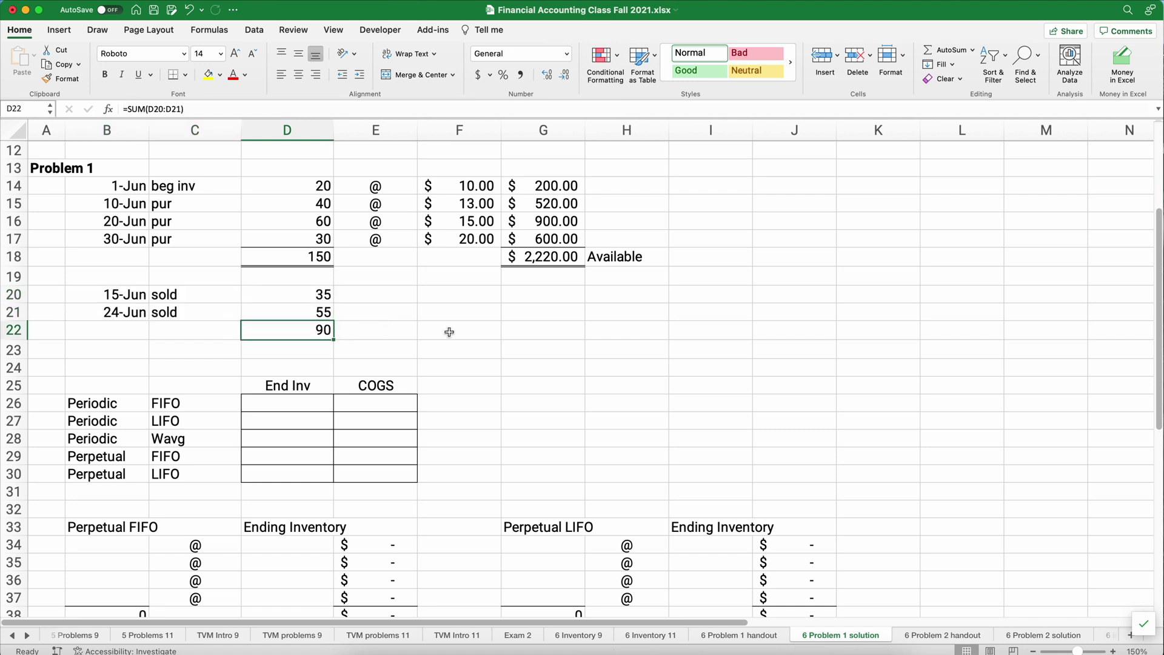
scroll(449, 332, down, 4)
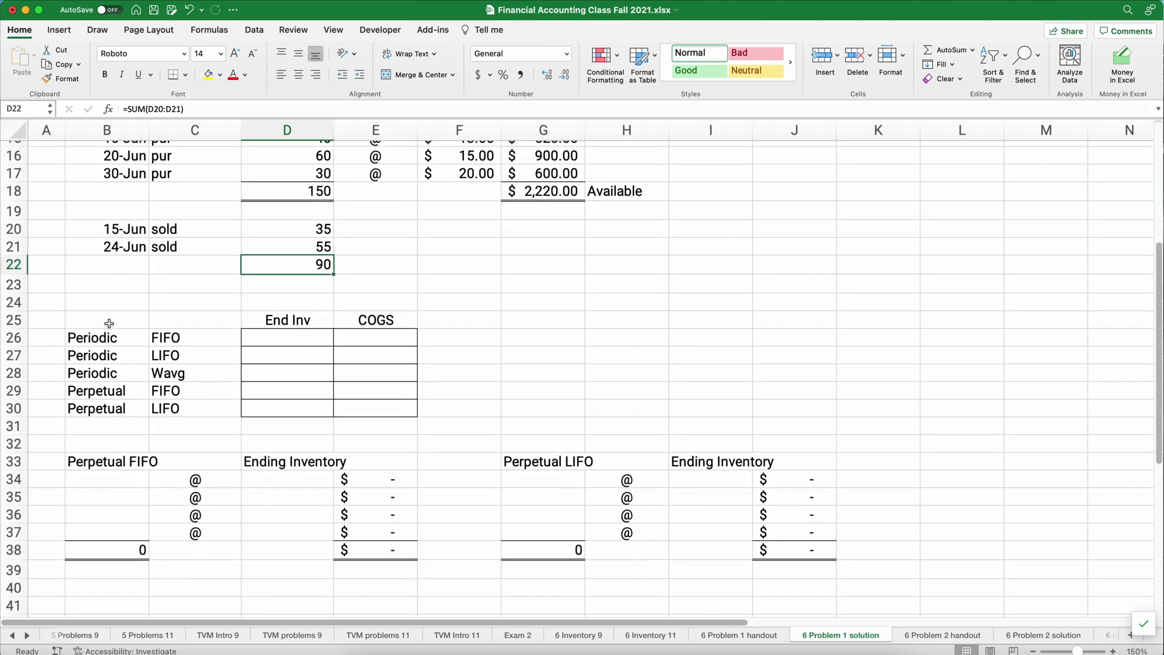
drag(109, 323, 336, 405)
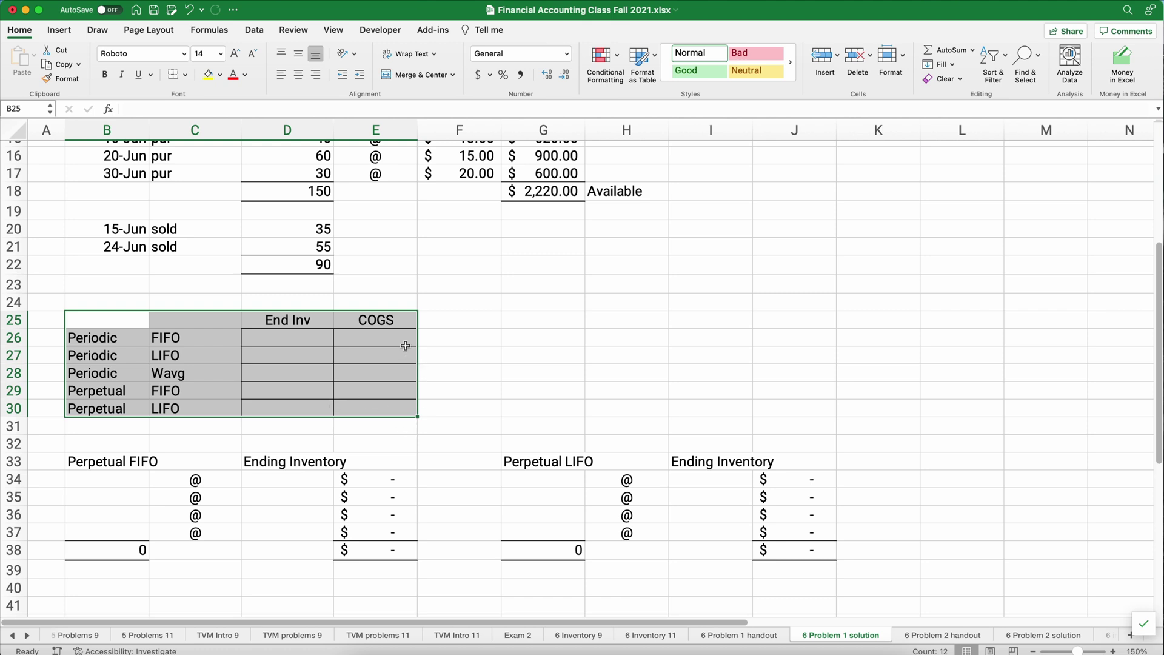
click(389, 303)
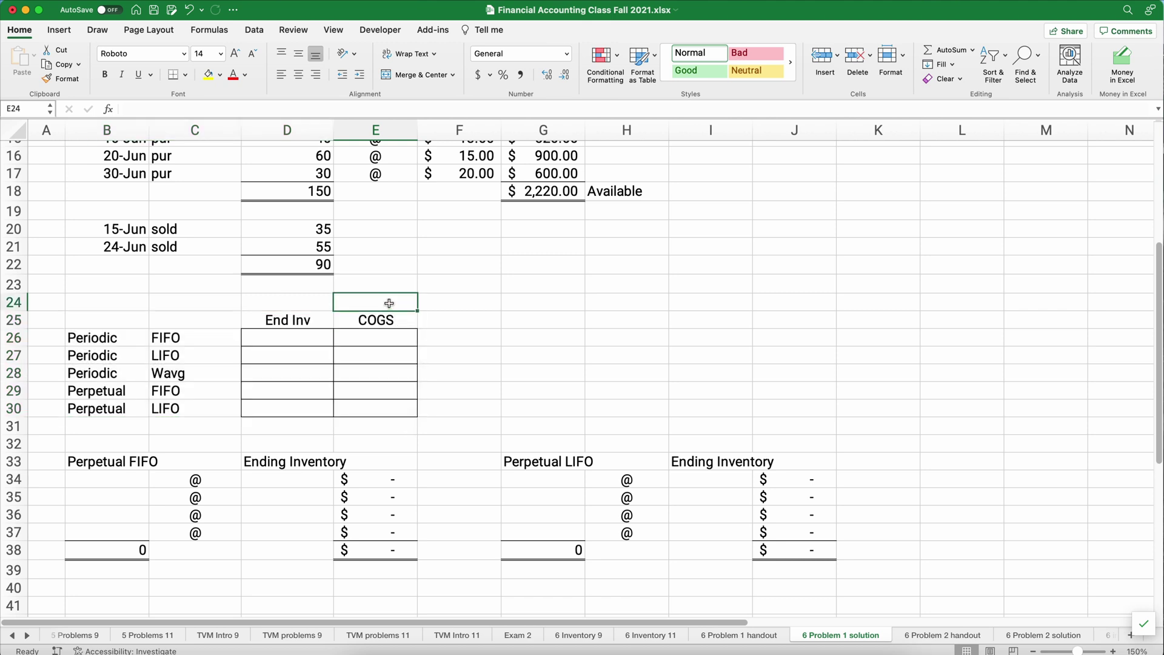
text(=)
key(Up)
key(Up)
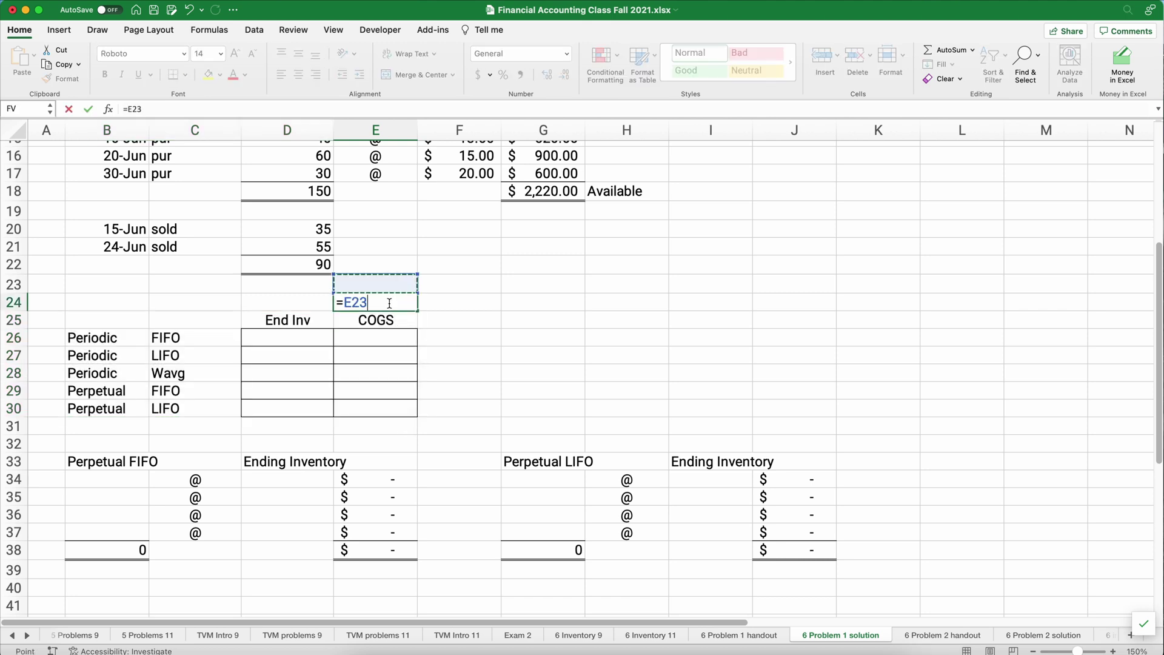
key(Left)
key(Return)
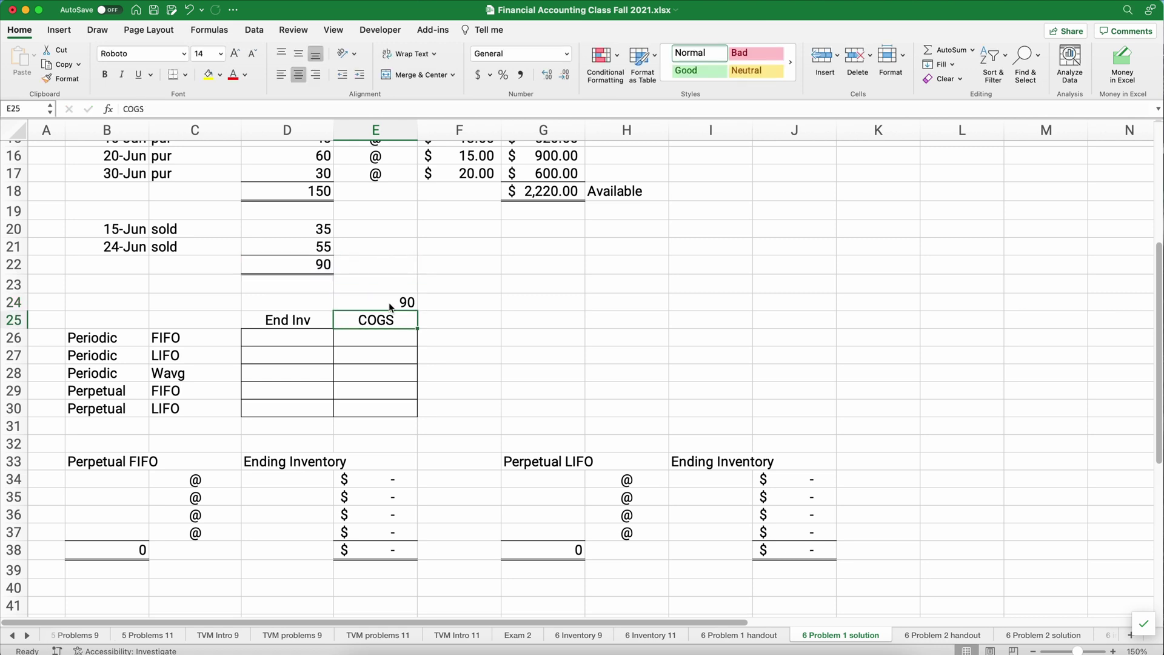
Calculate the ending inventory units in D24 with the formula =D18-E24.
key(Up)
key(Left)
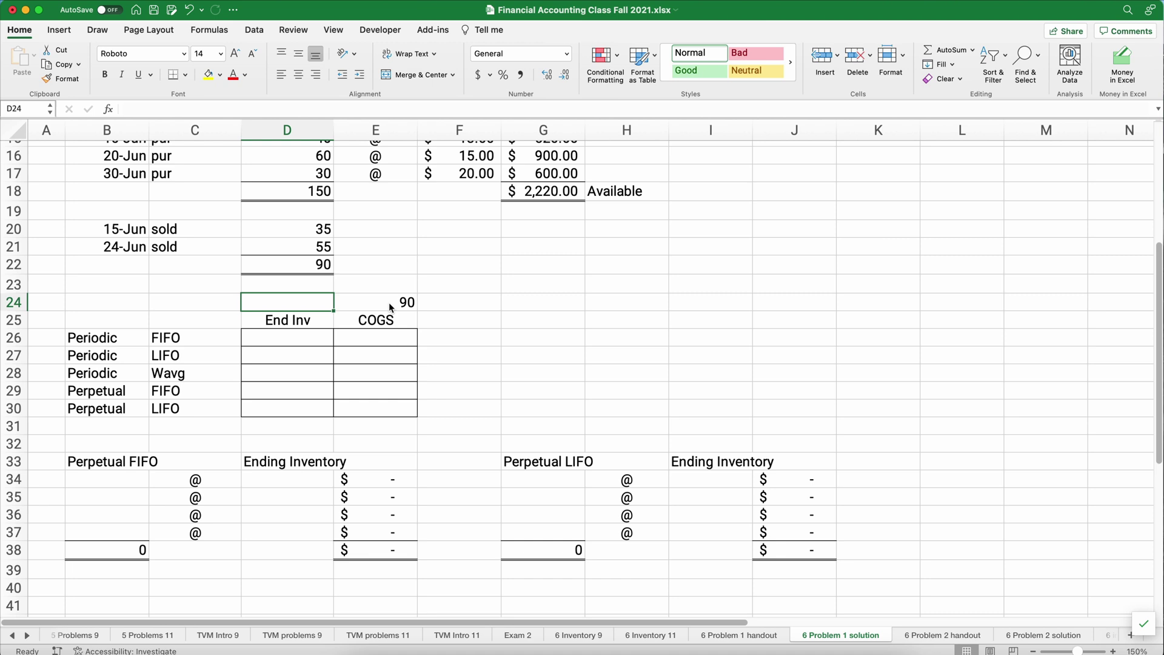
text(=)
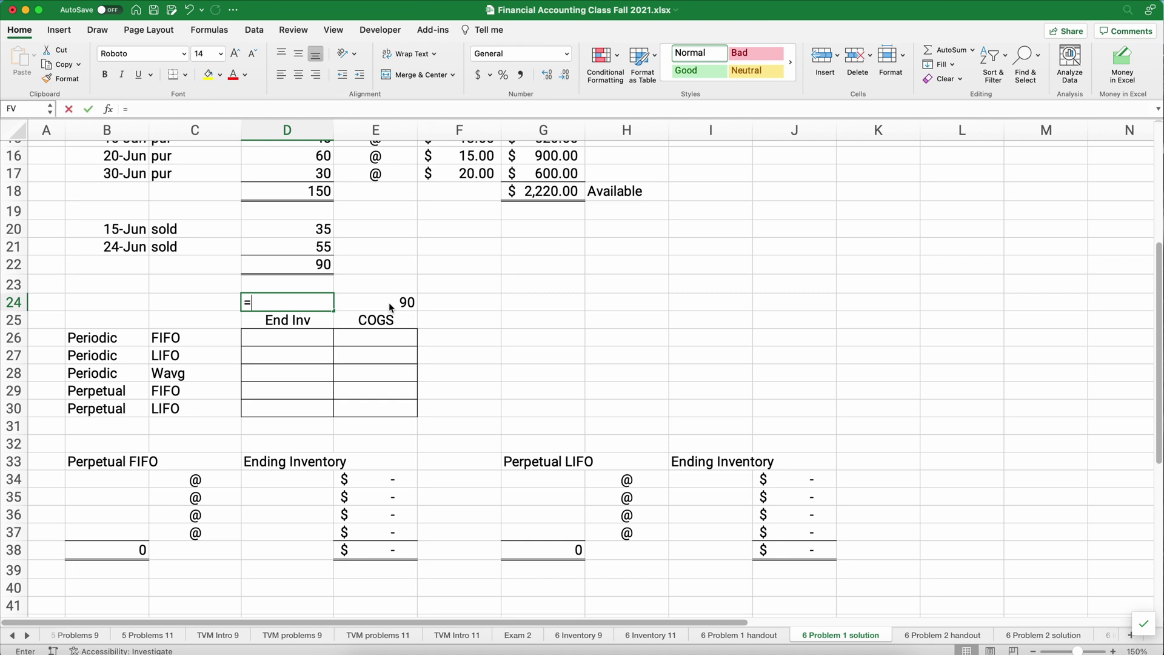
key(Up)
key(Up)
key(Up)
key(Up)
key(Up)
key(Up)
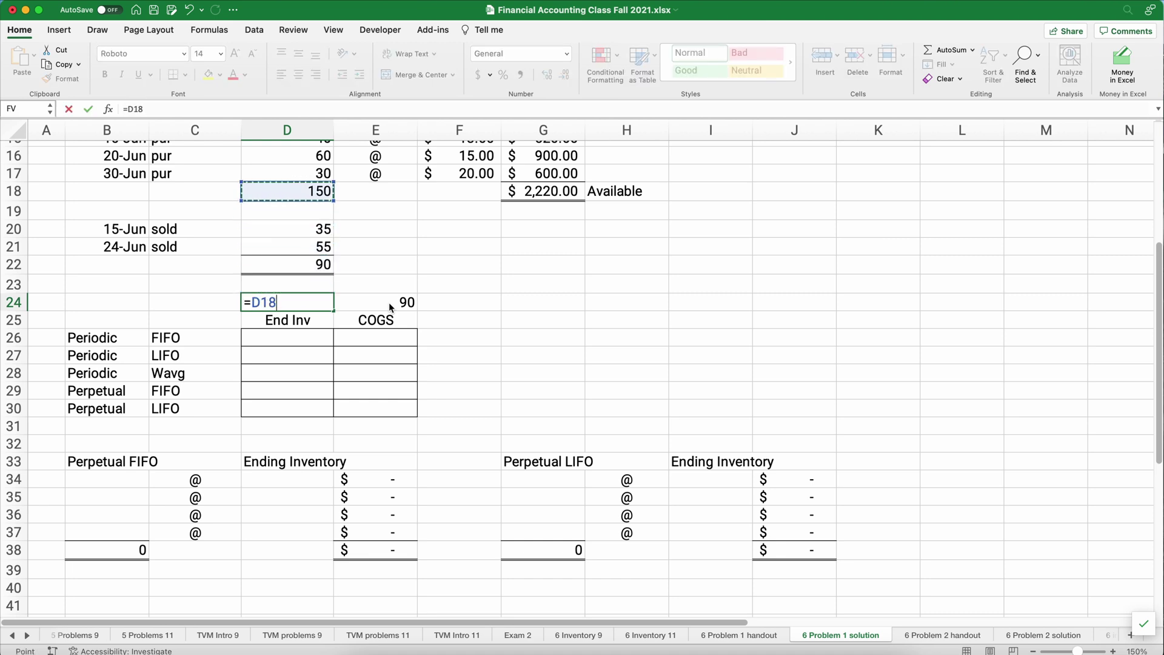
text(-)
key(Right)
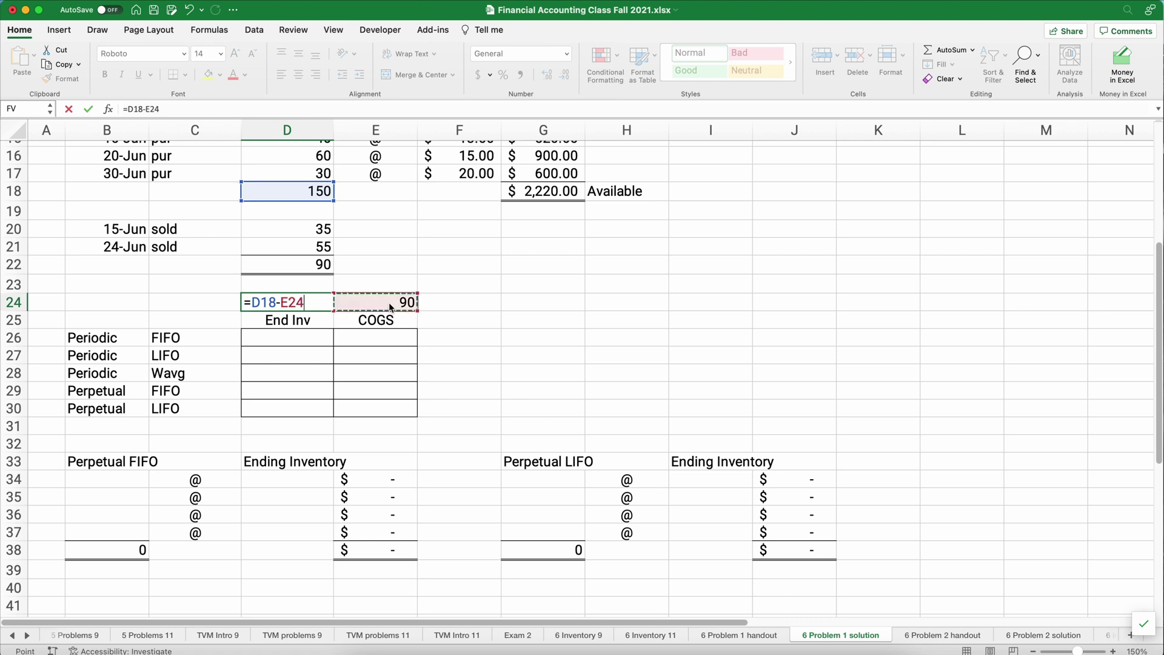
key(Return)
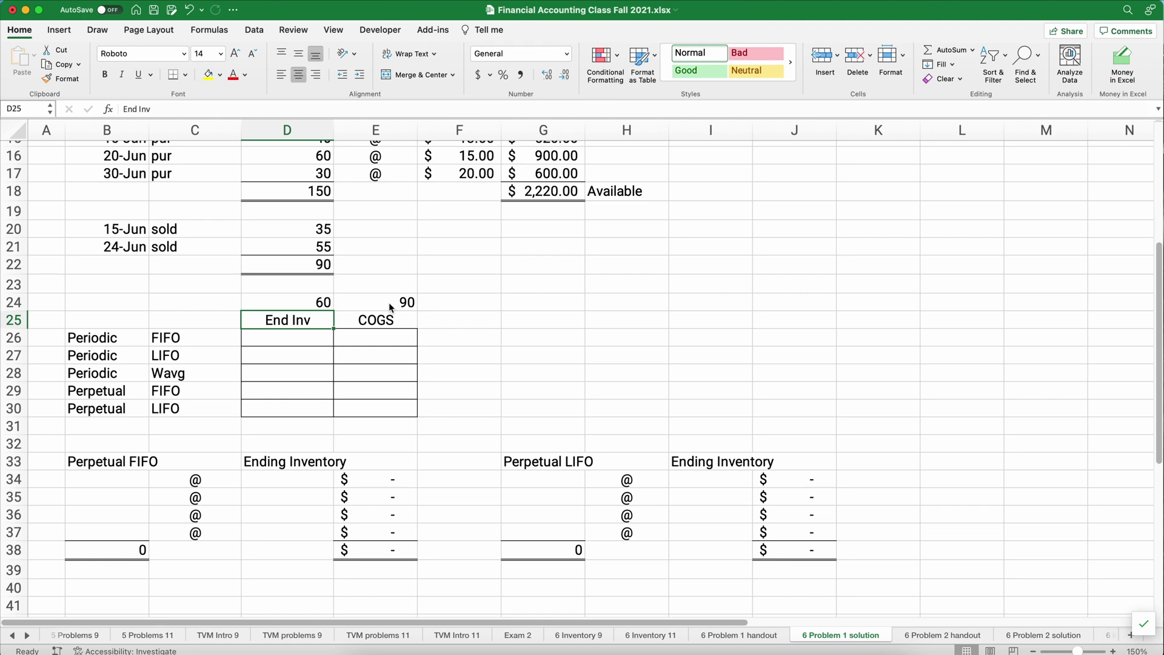
Examine the Periodic FIFO row, the units sold in E24 and the earliest inventory quantities in D14:D16.
scroll(353, 352, up, 4)
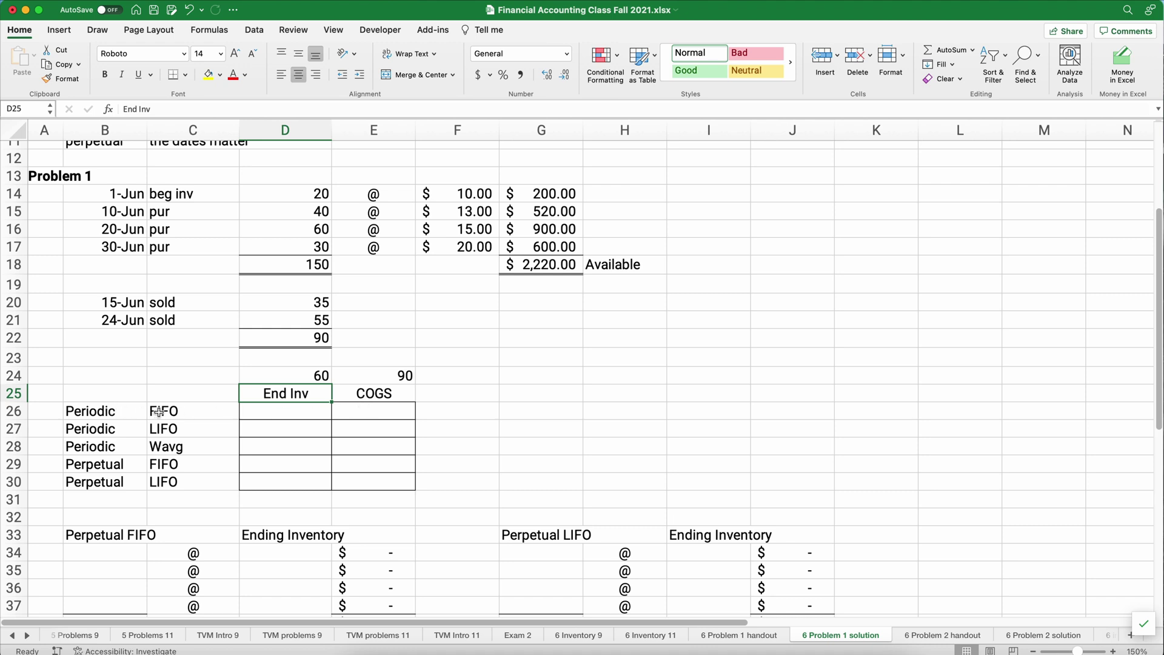
click(111, 412)
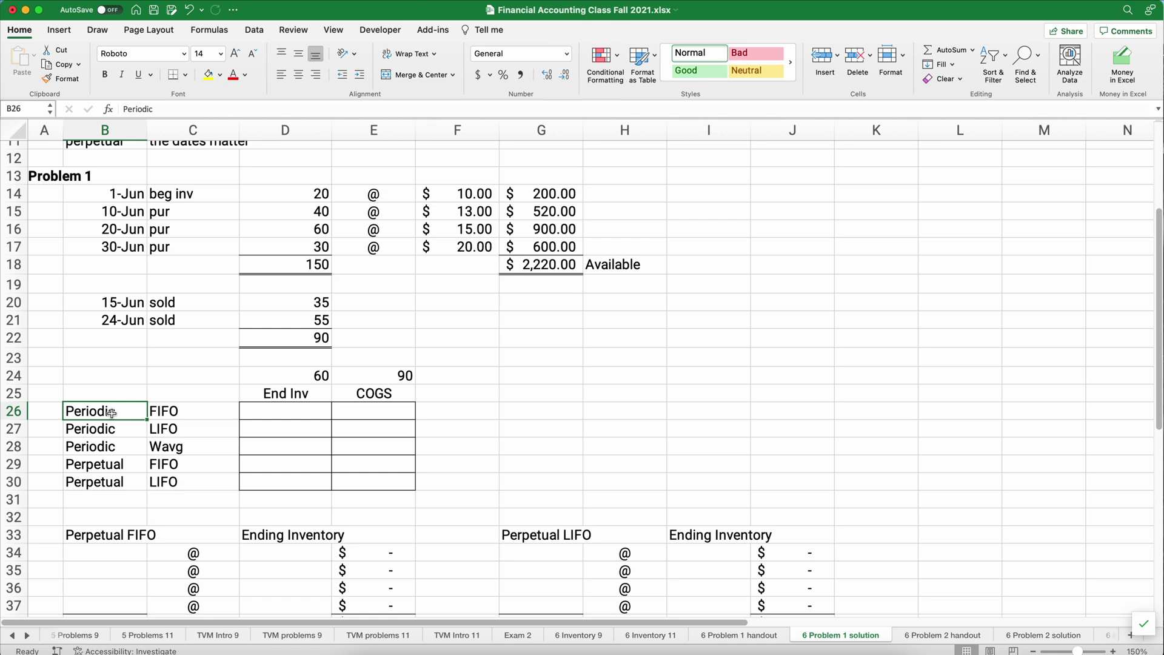
click(166, 411)
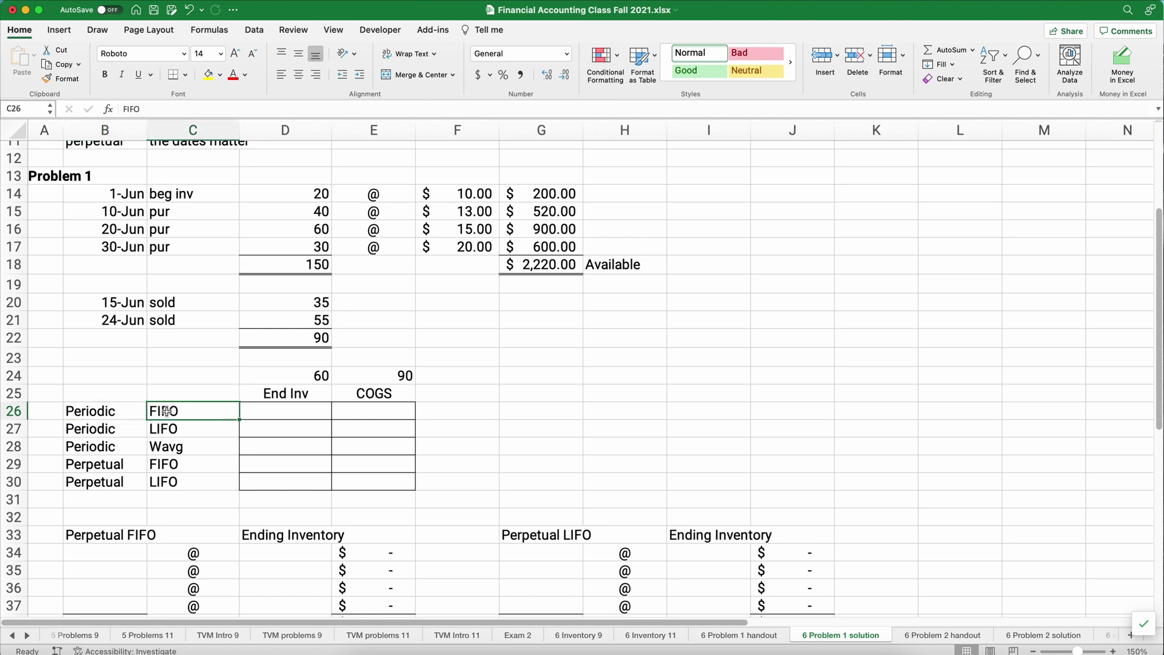
click(386, 377)
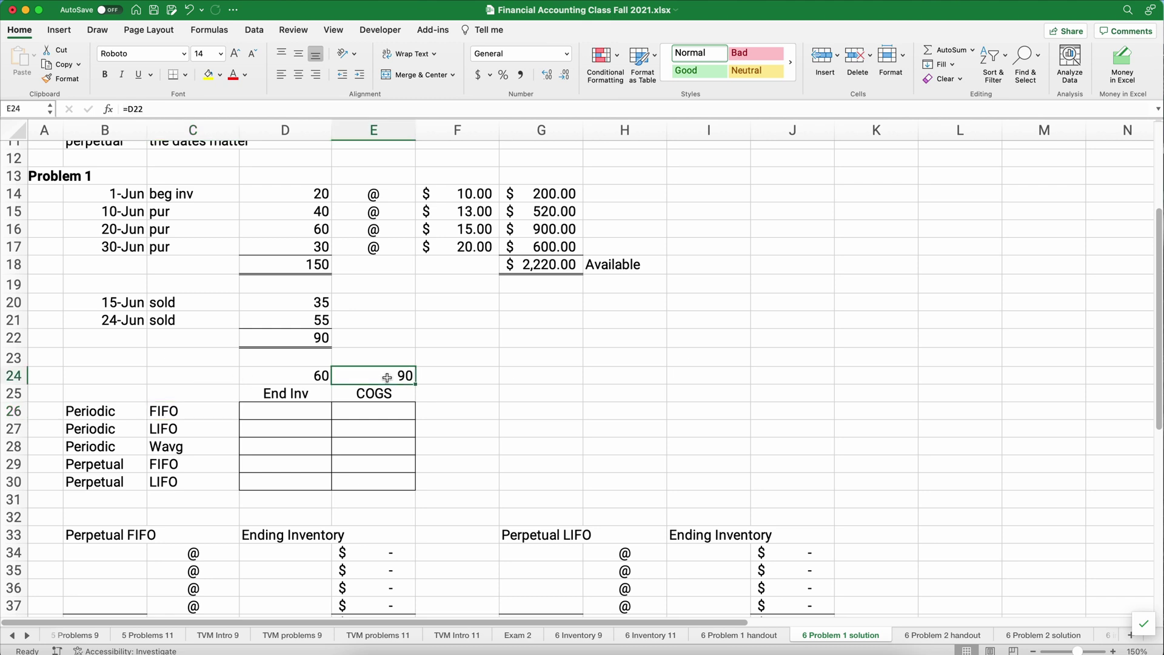
click(313, 191)
drag(312, 191, 308, 226)
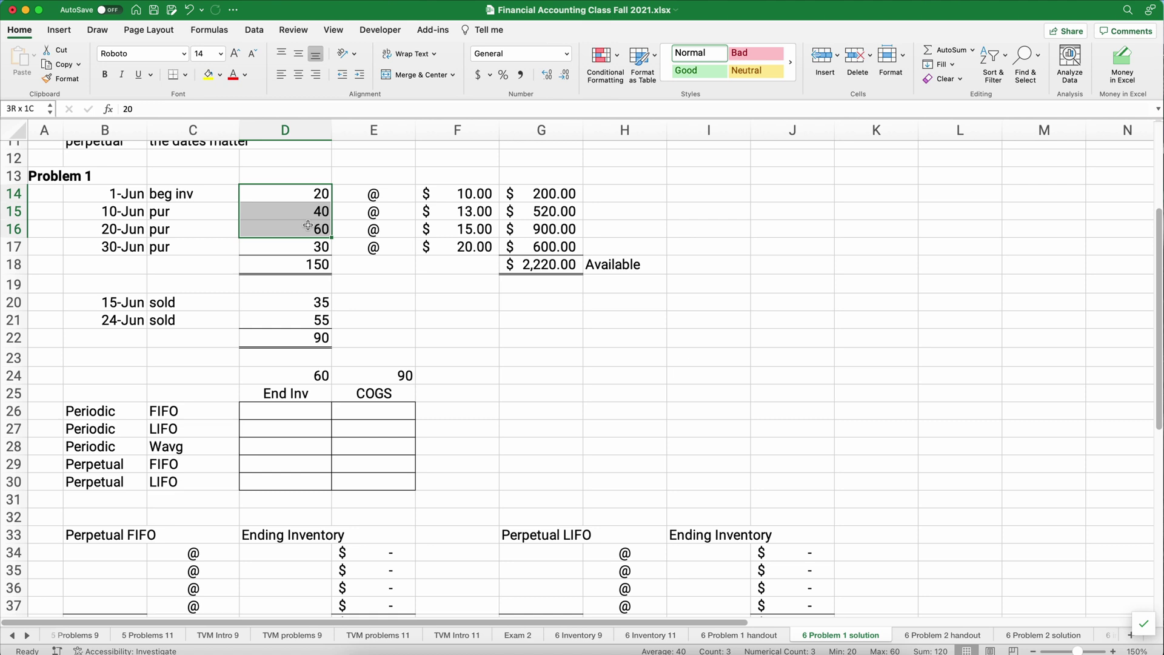
drag(308, 226, 308, 226)
Calculate the periodic FIFO COGS in E26 with the formula =G14+G15+(30*F16).
click(351, 412)
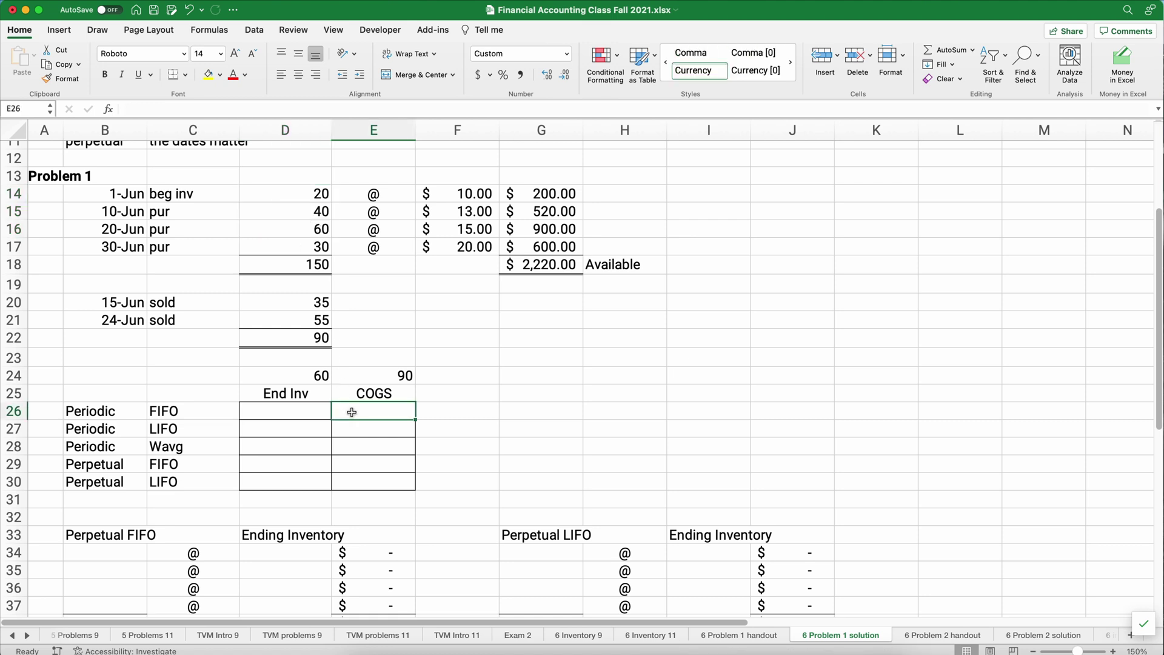
text(=)
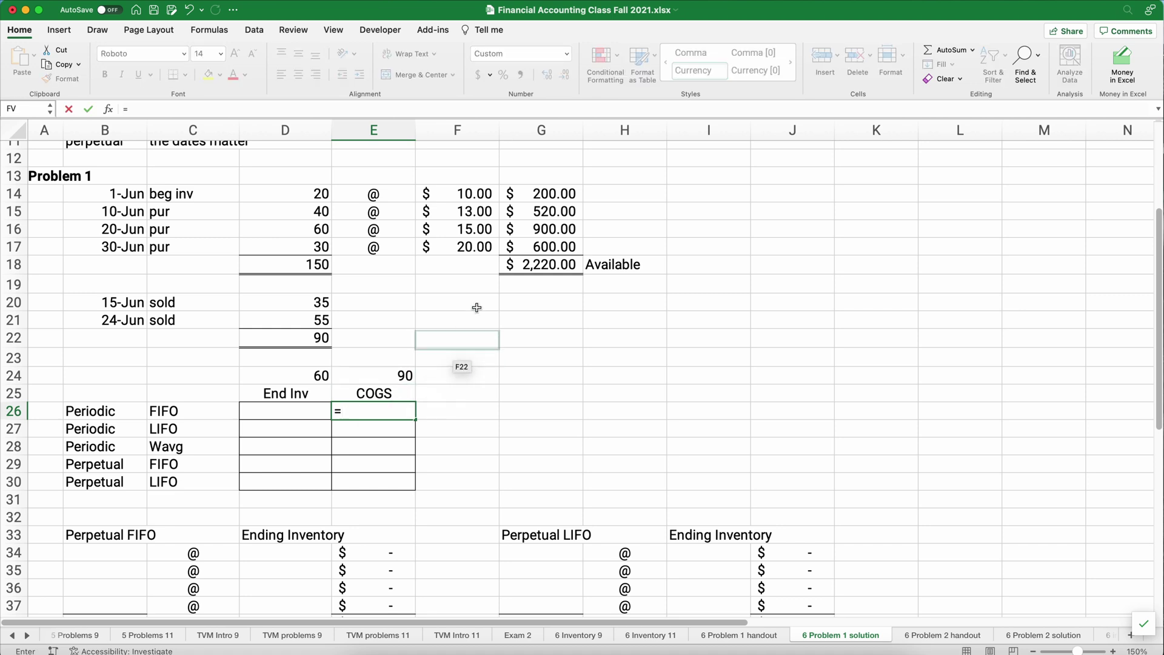
click(554, 197)
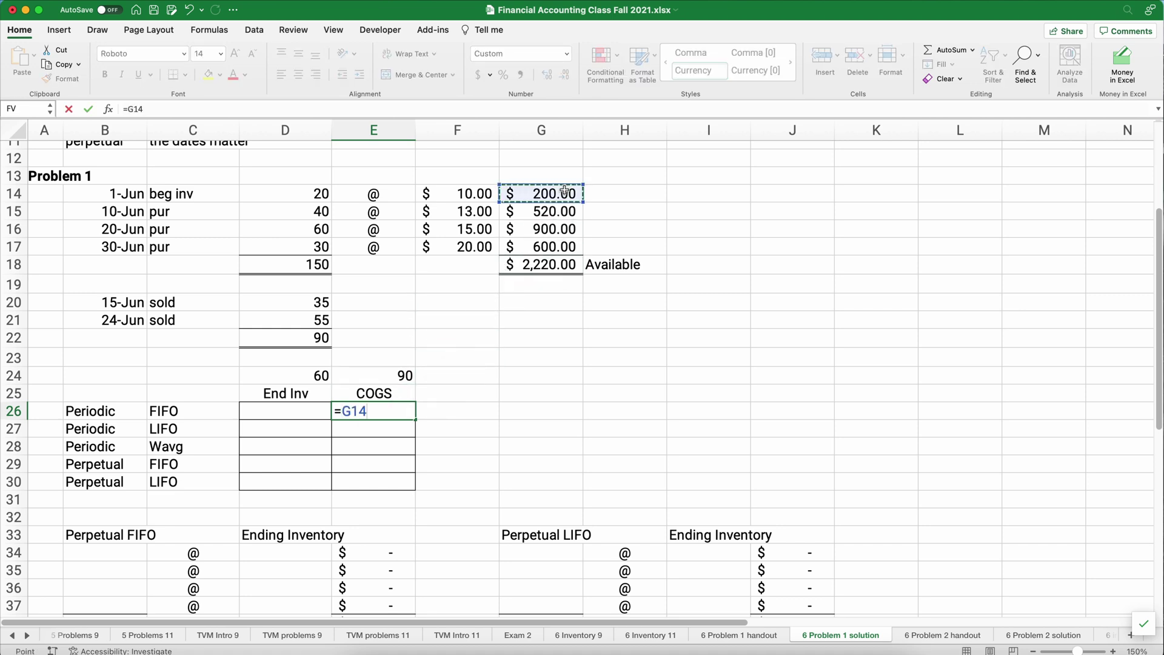
text(+)
click(568, 213)
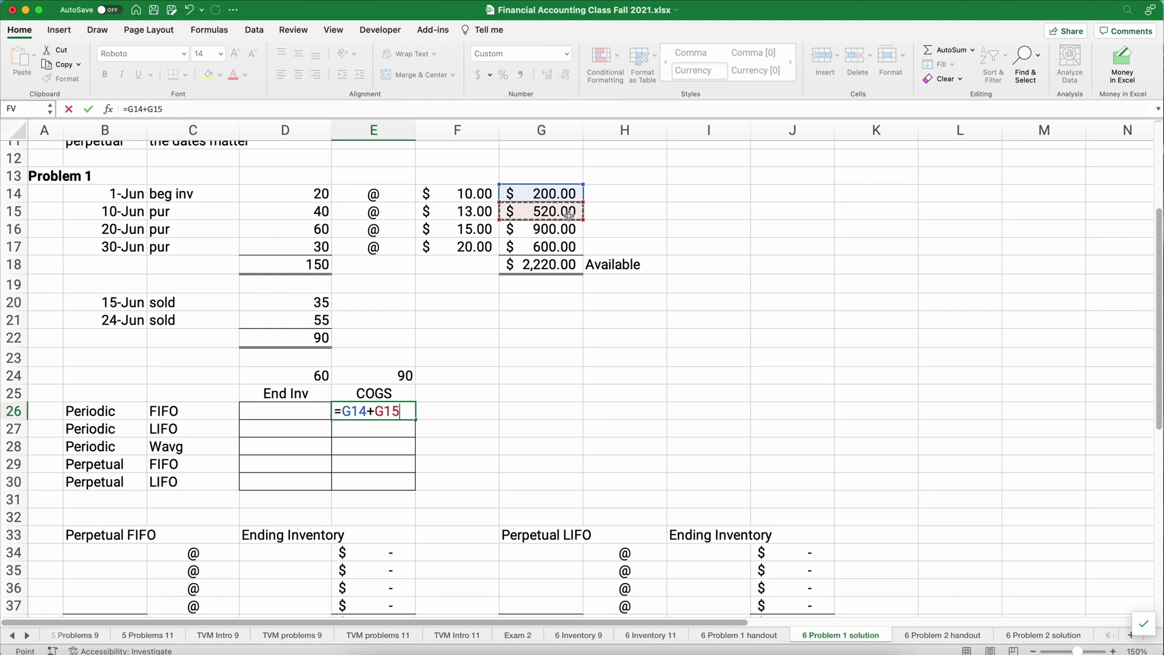
text(+(30*)
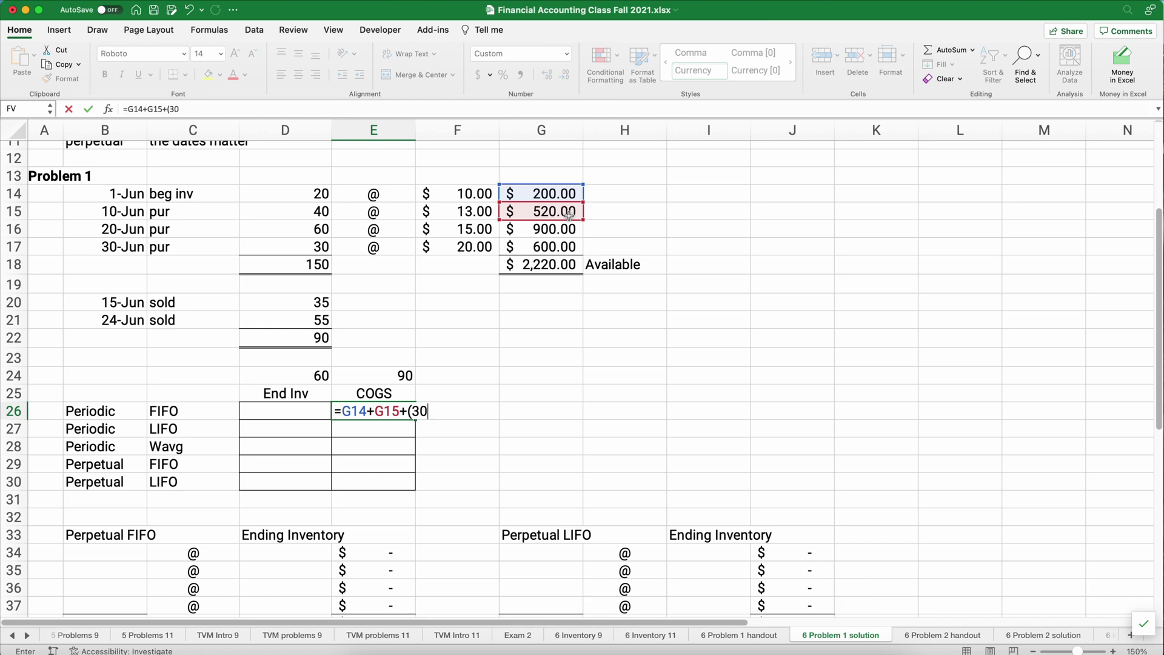
click(464, 230)
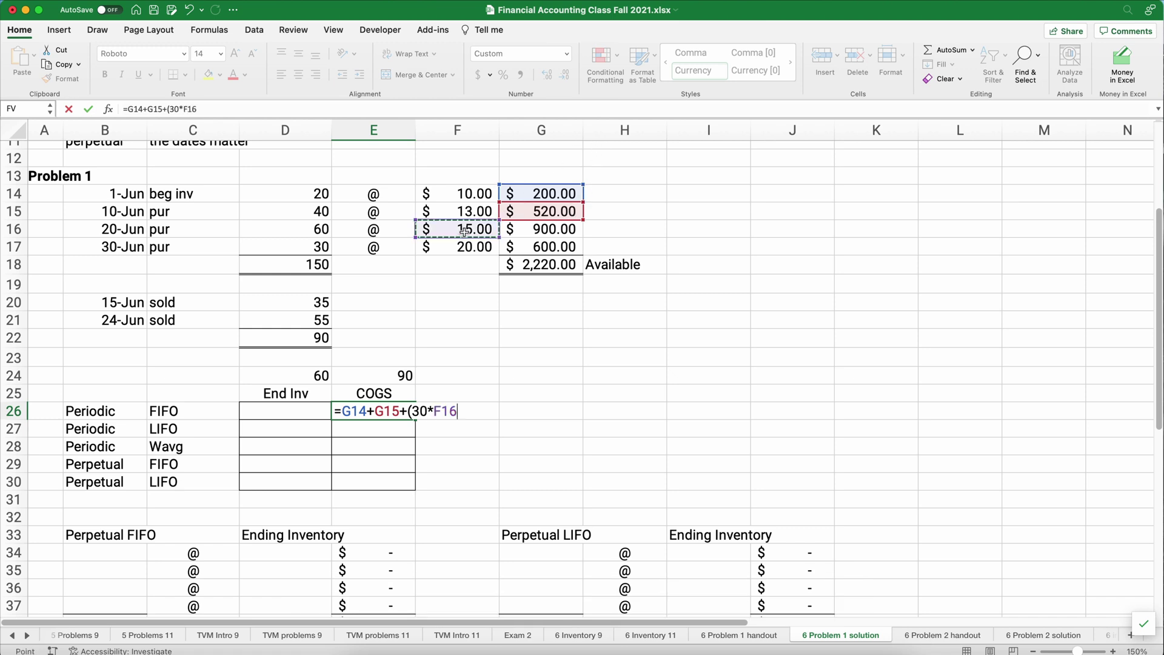
key(shift)
text())
key(Return)
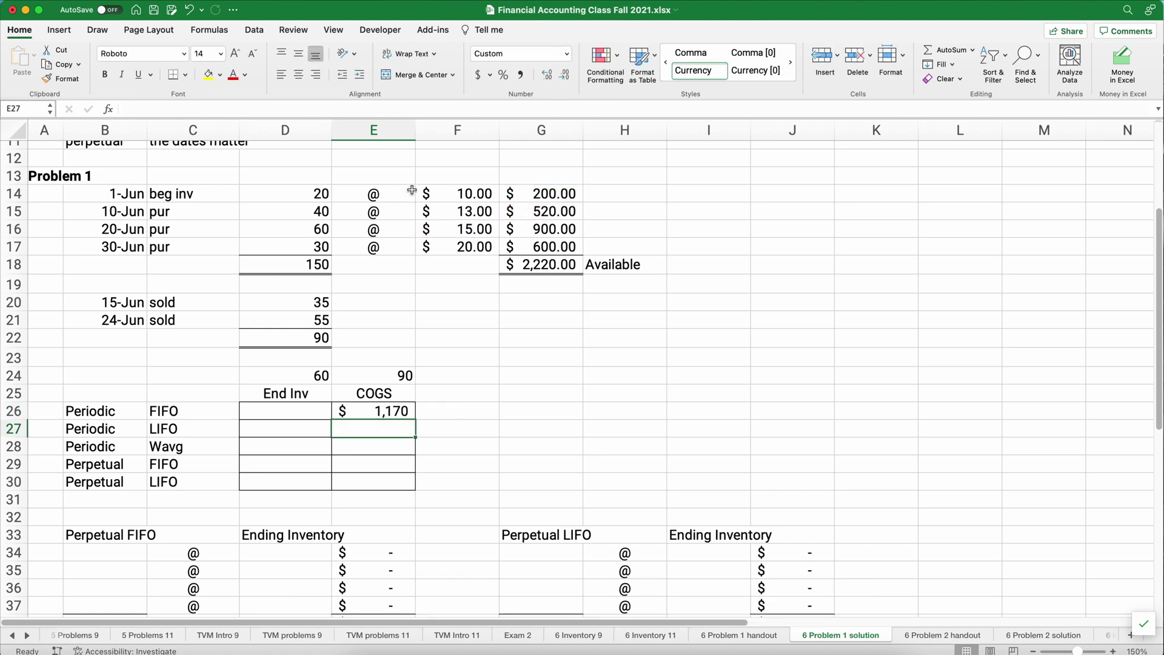
Calculate the periodic FIFO ending inventory in D26 as cost available less COGS, using =G18-E26.
click(312, 196)
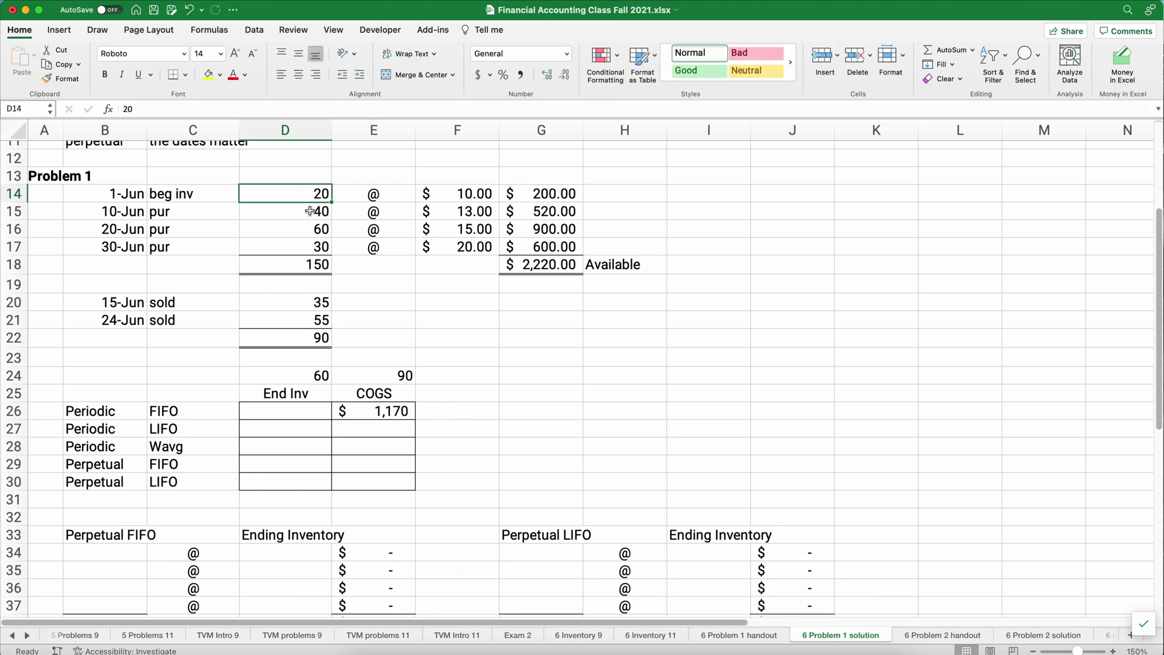
click(308, 214)
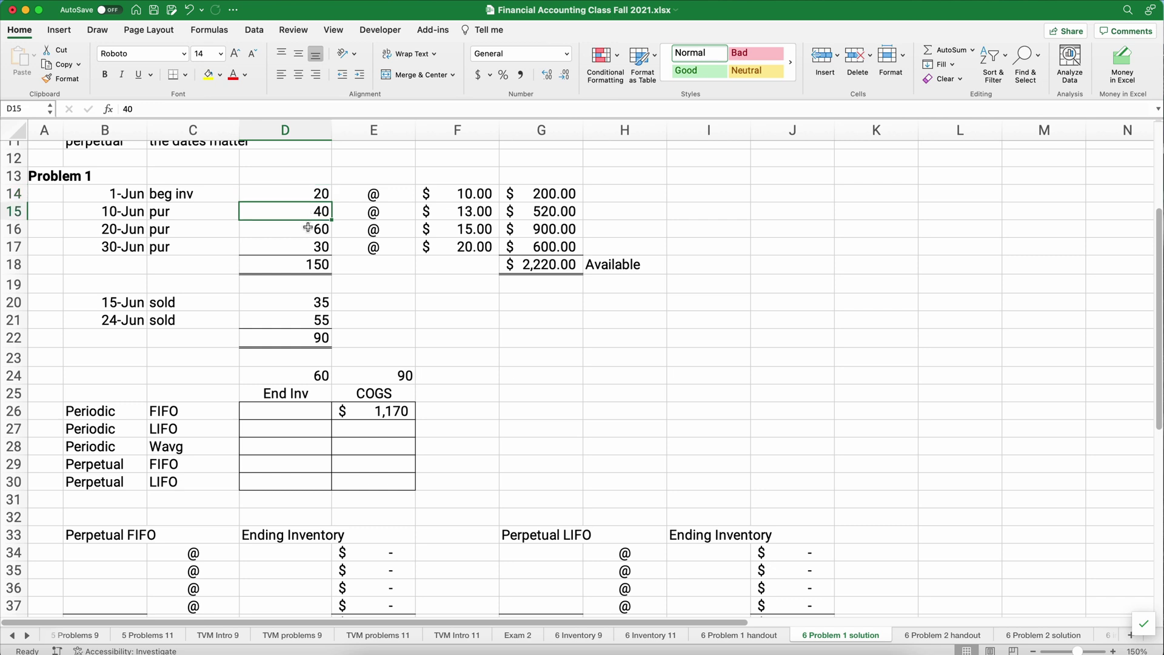
click(307, 228)
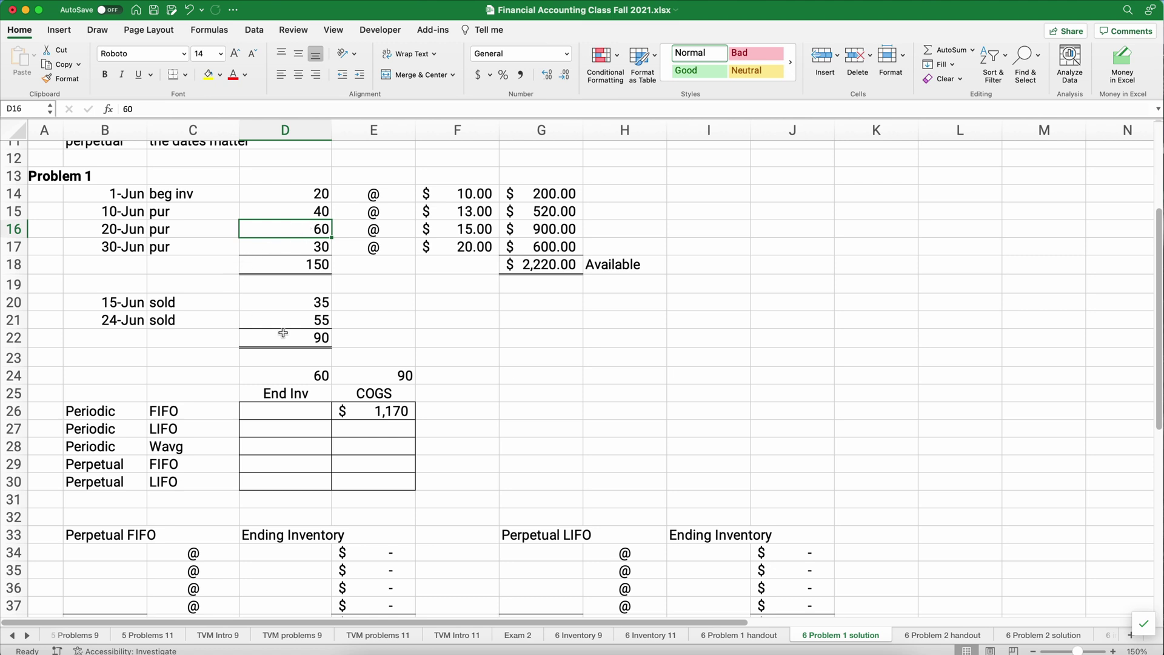
click(286, 407)
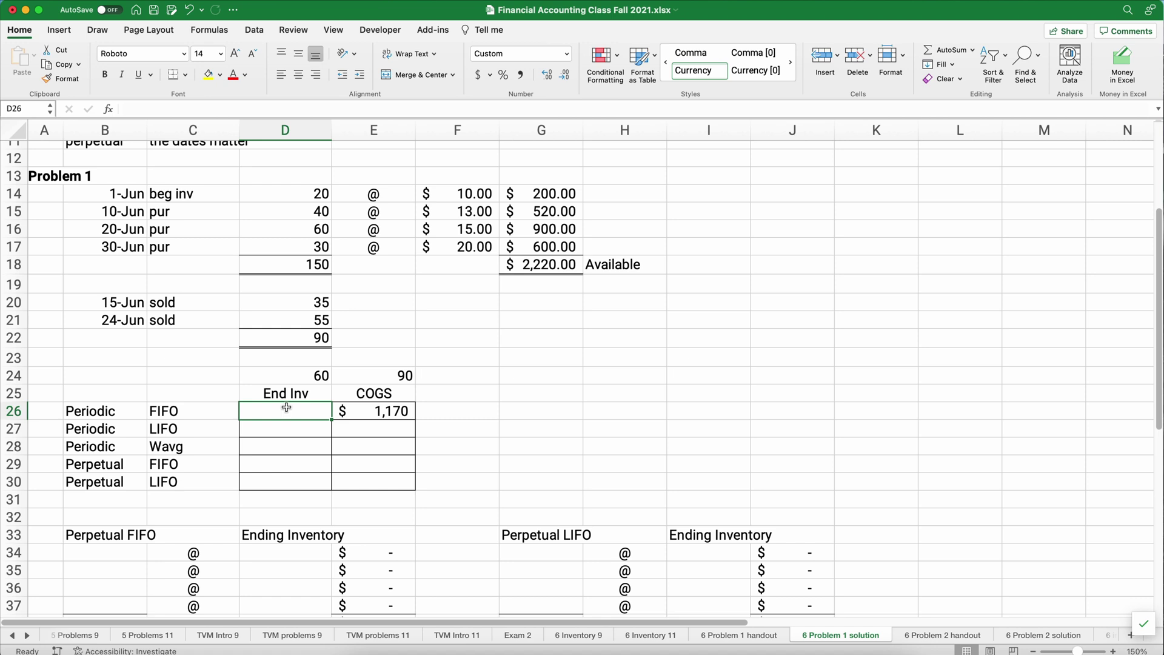
text(=)
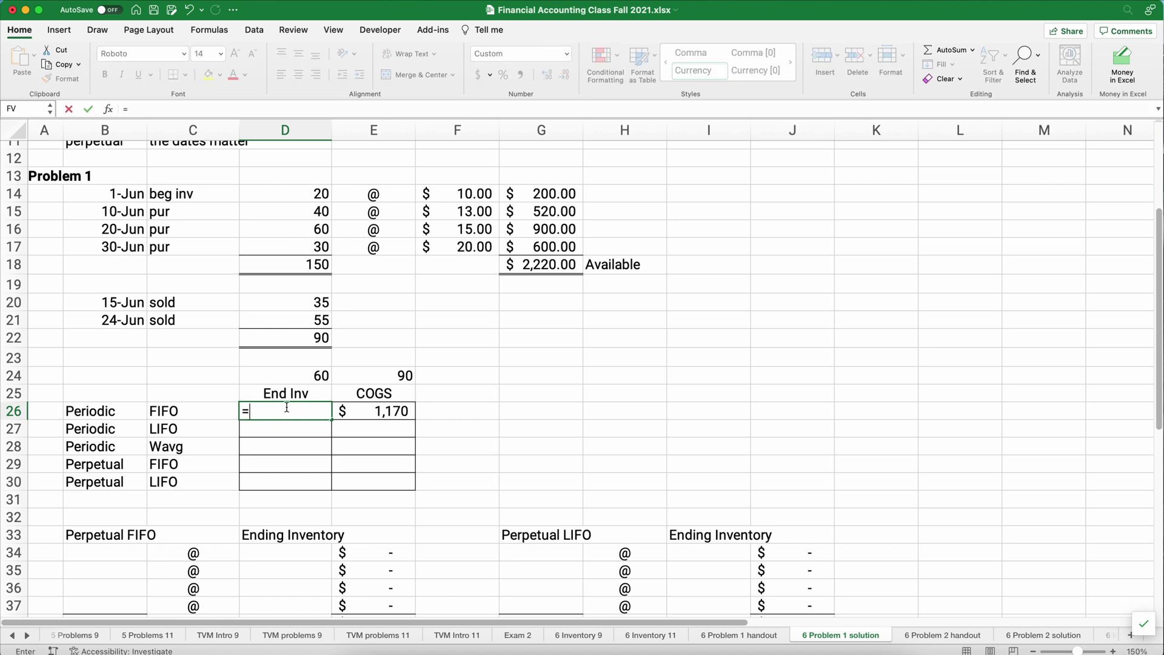
click(536, 267)
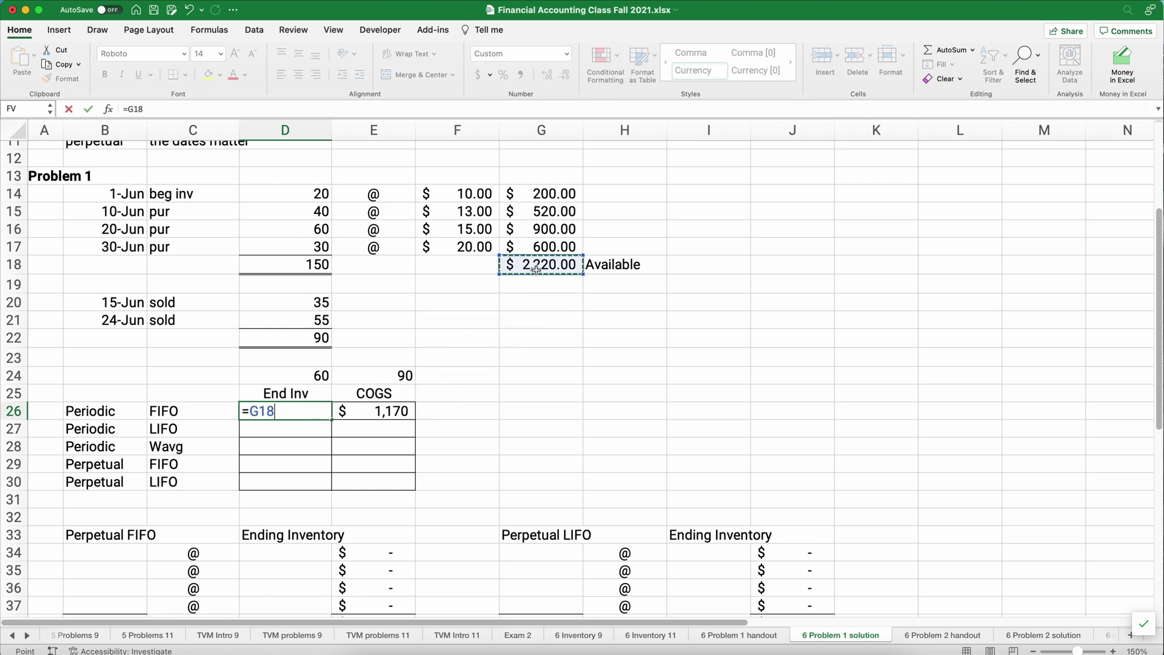
text(-)
click(383, 415)
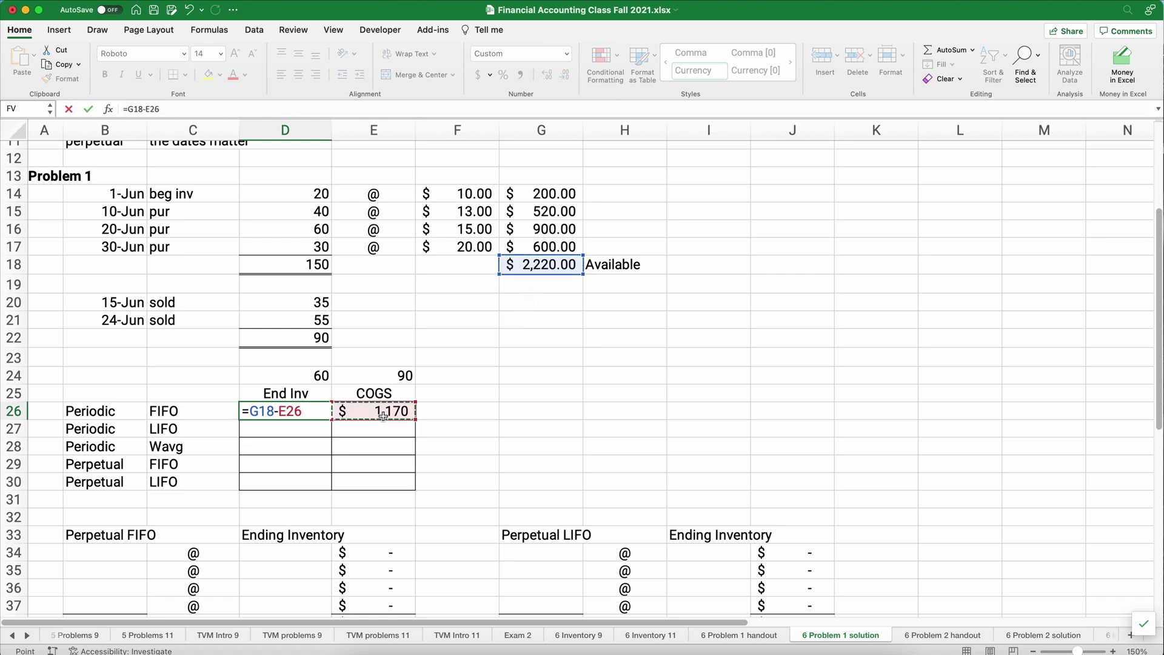
key(Return)
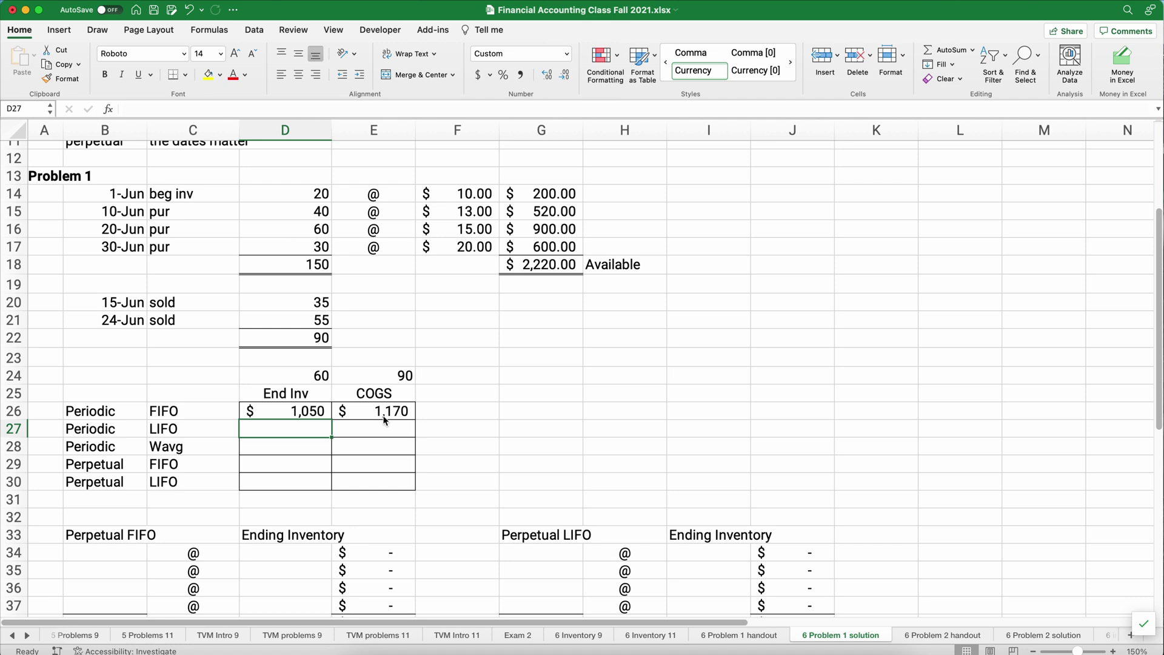
Replace the periodic FIFO ending inventory formula in D26 with the layer-based calculation =(30*F16)+G17.
click(320, 413)
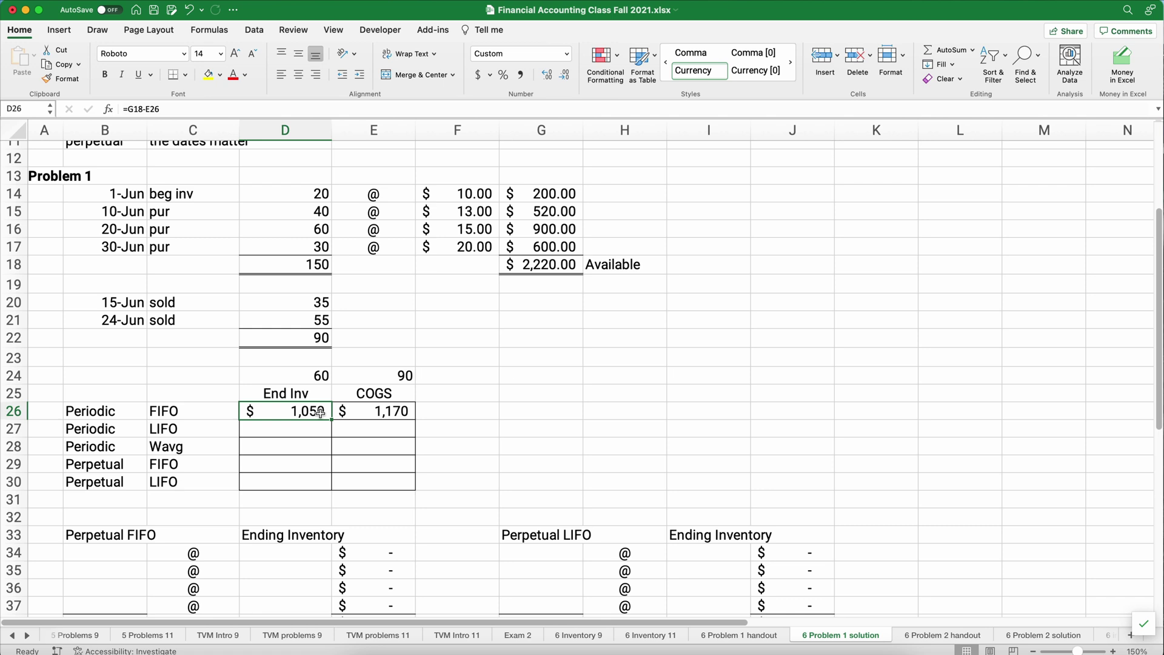
text(=)
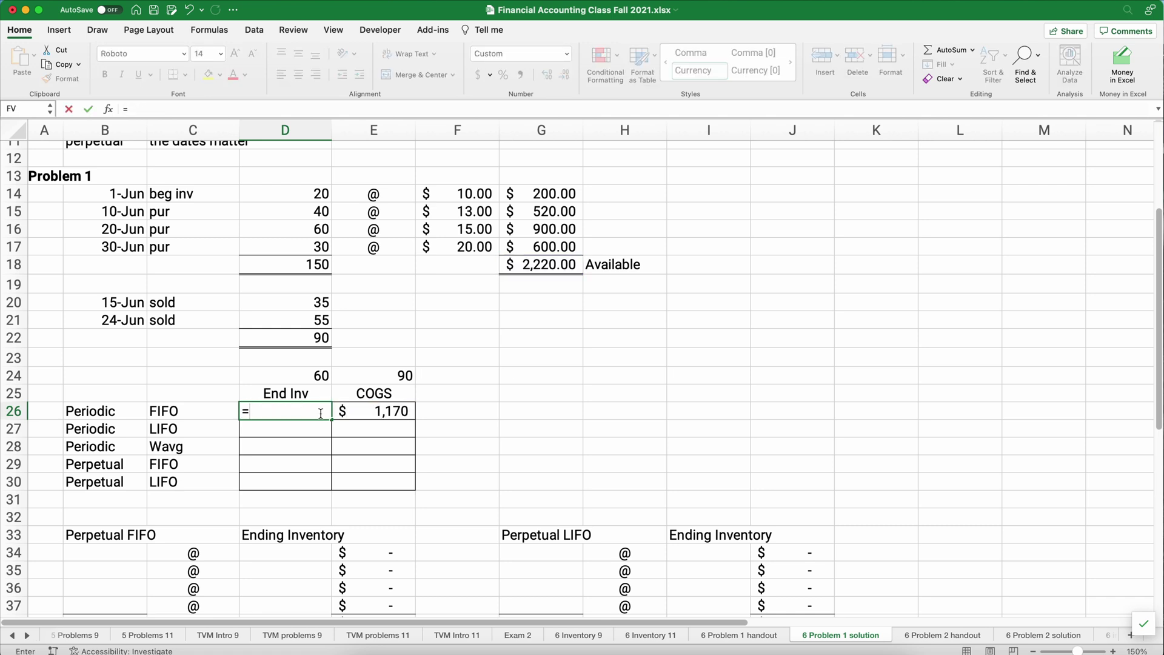
text((30*)
click(462, 229)
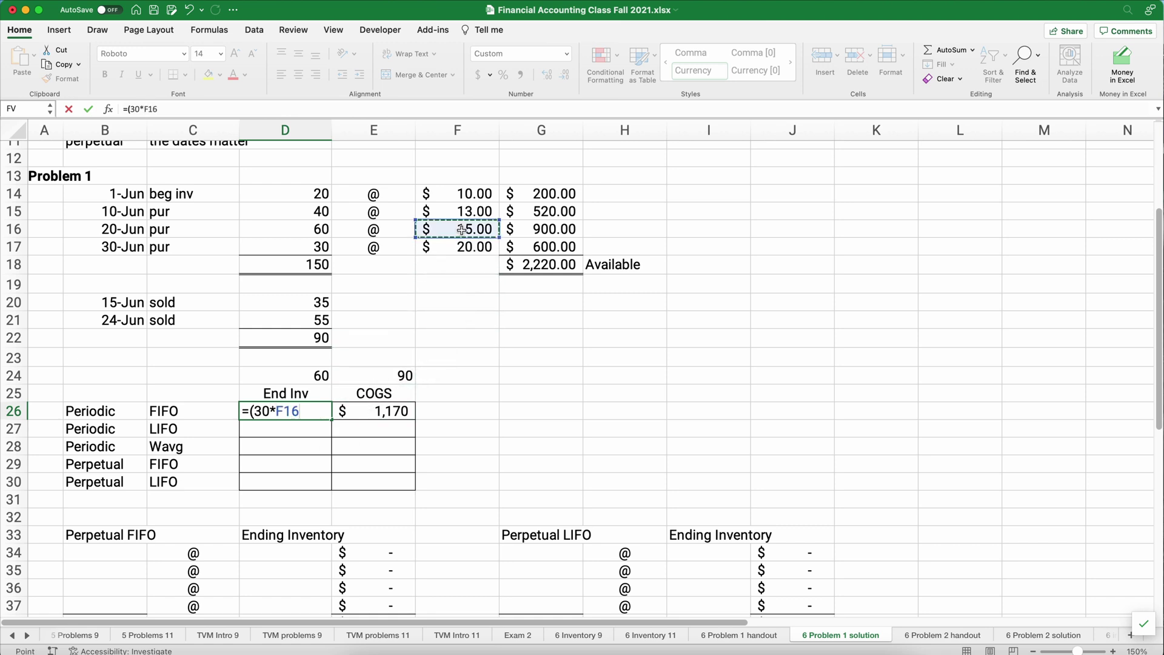
text())
text(+)
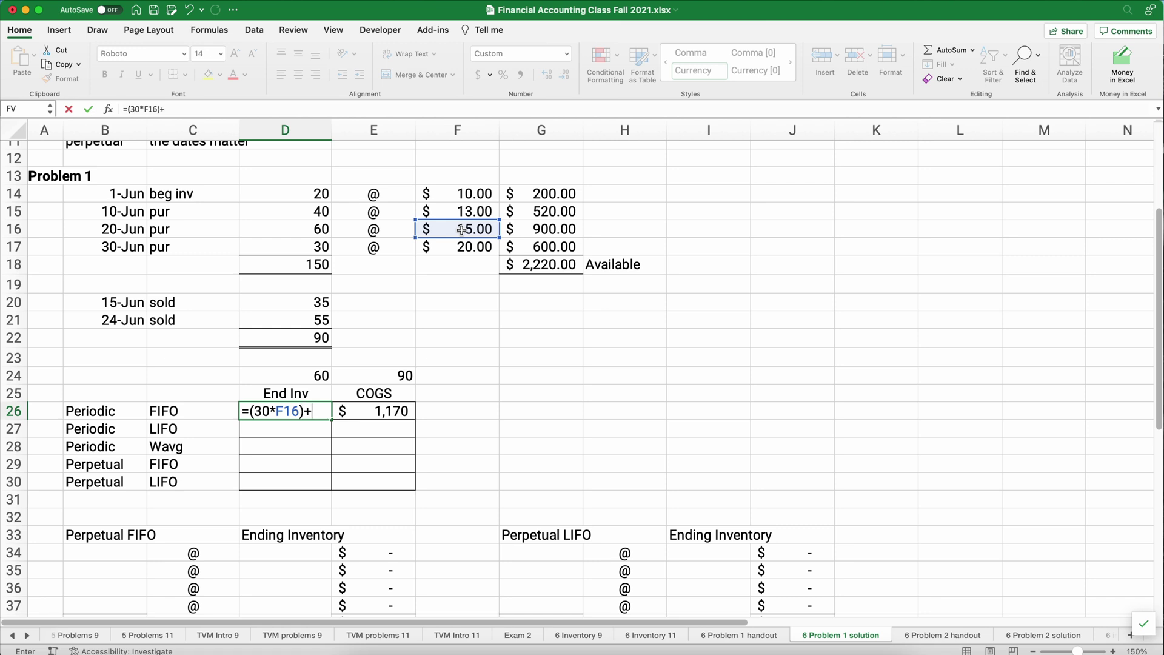
click(543, 248)
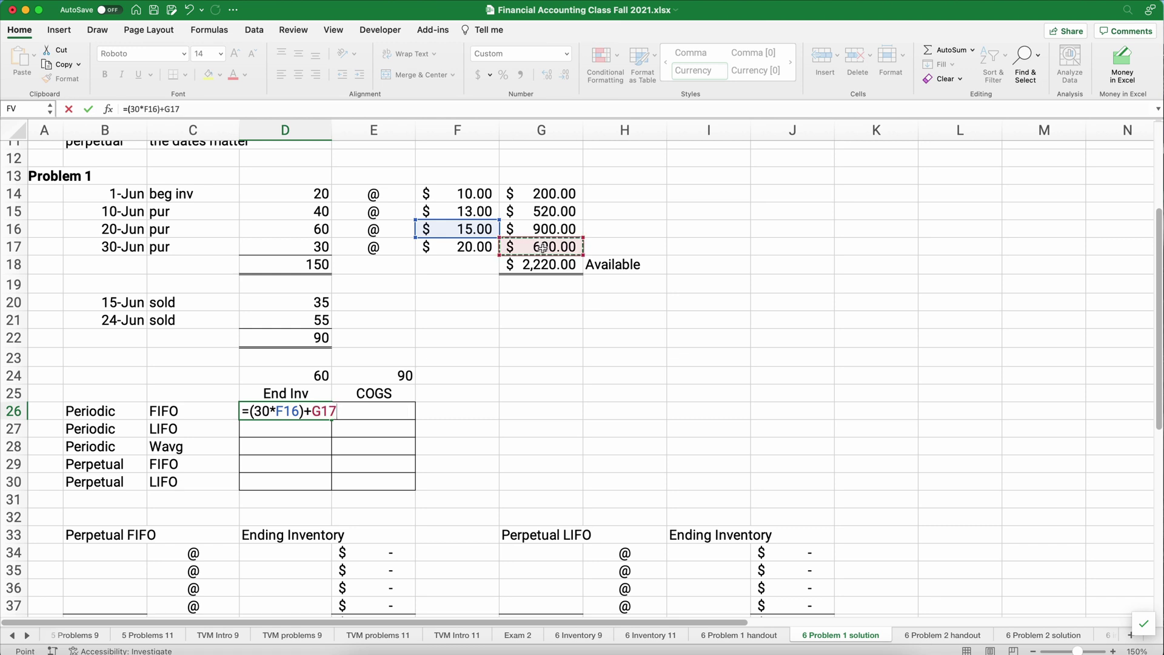
key(Return)
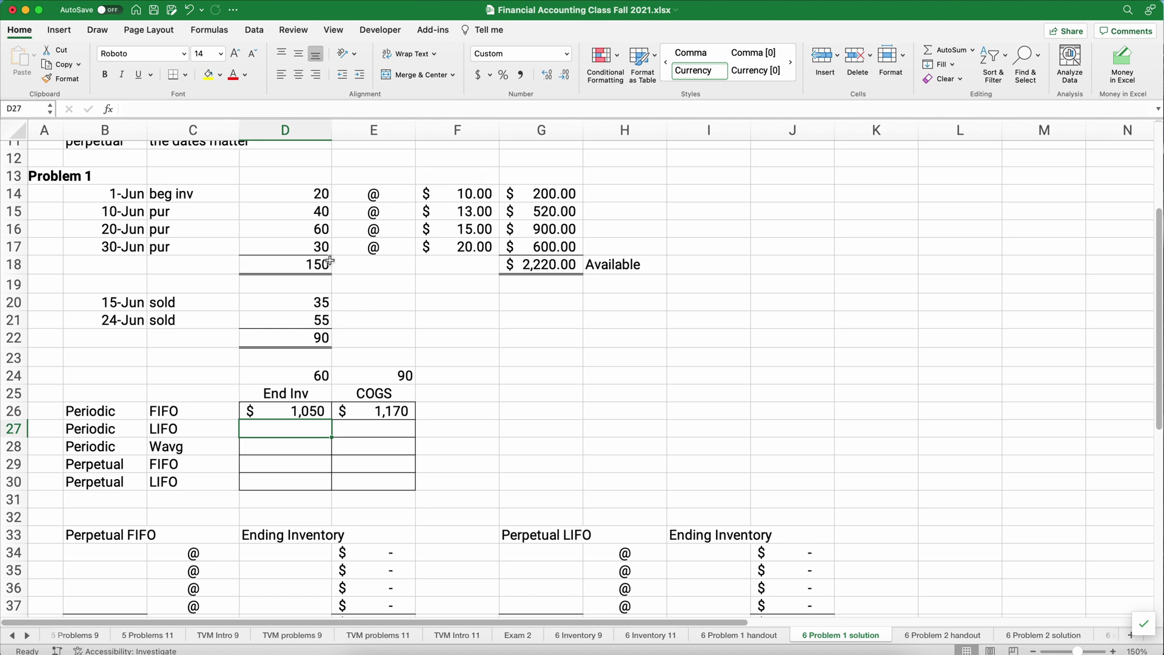
Calculate the periodic LIFO COGS in E27 from the two latest purchases with the formula =G17+G16.
drag(320, 250, 318, 212)
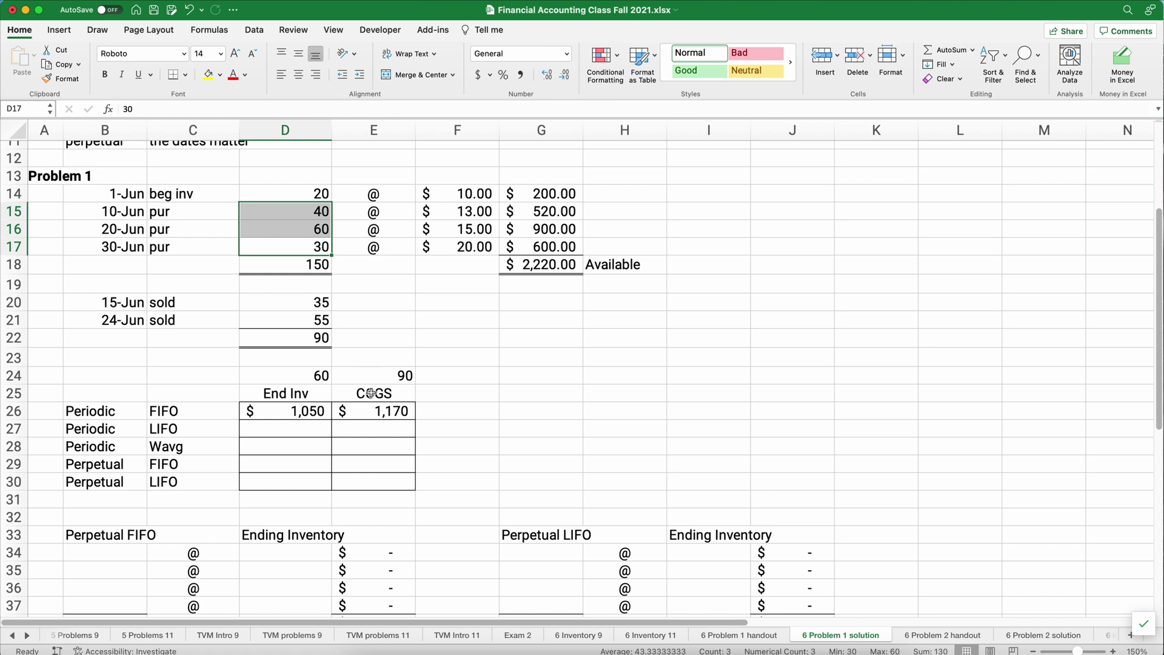
click(373, 428)
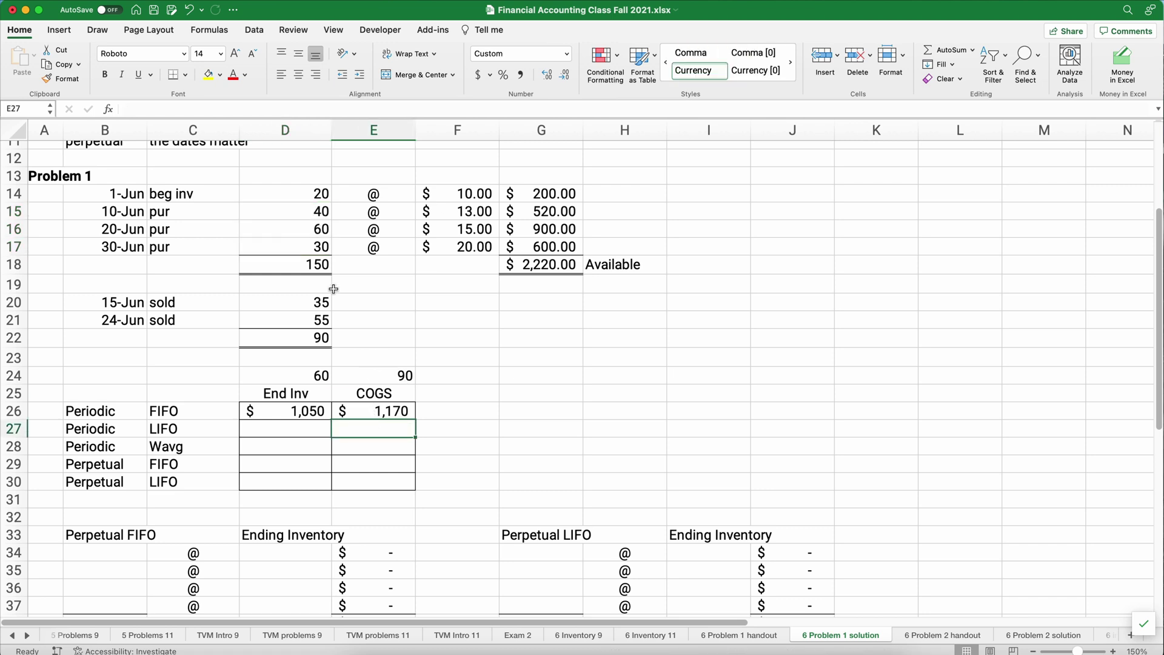
click(319, 247)
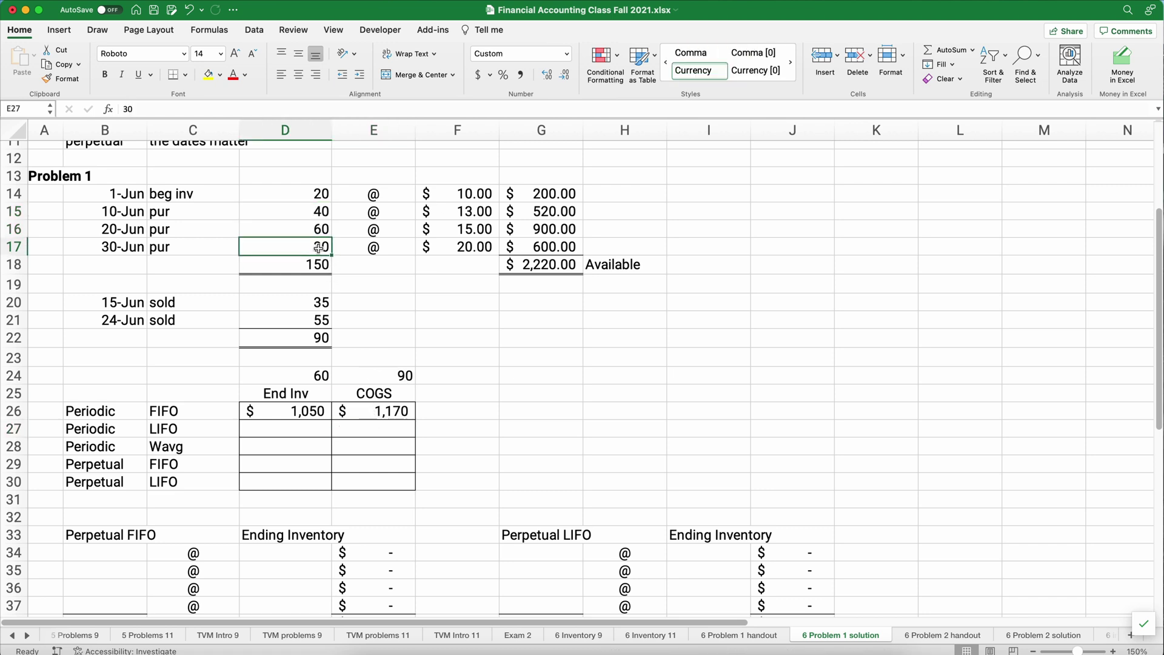
drag(319, 248, 317, 234)
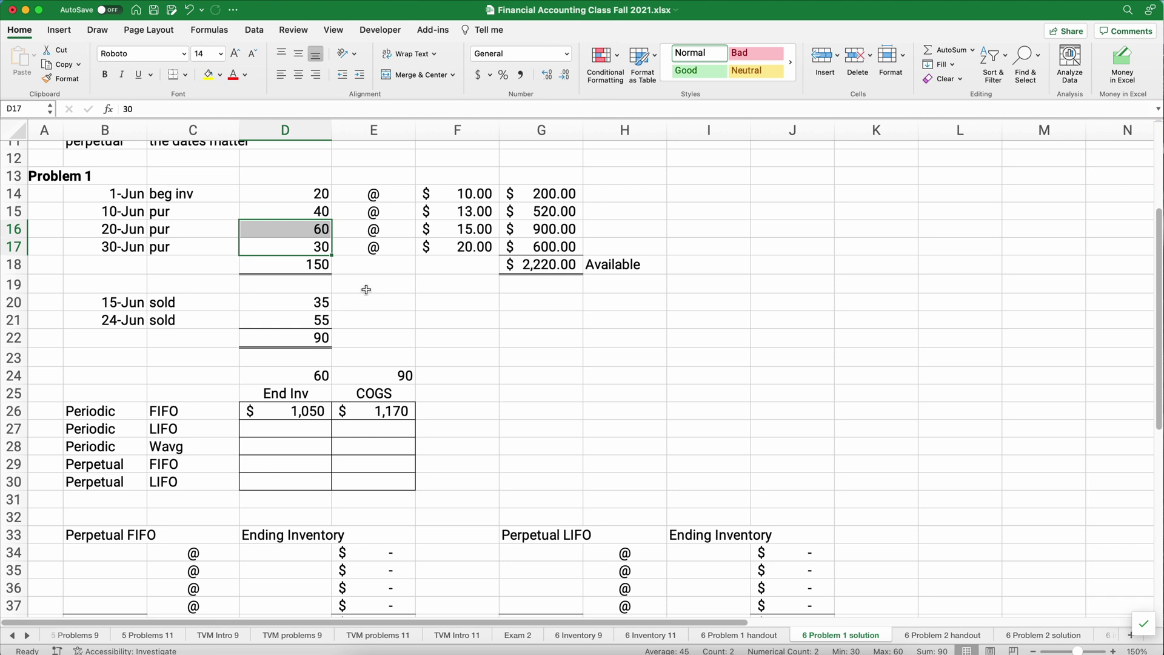
click(384, 430)
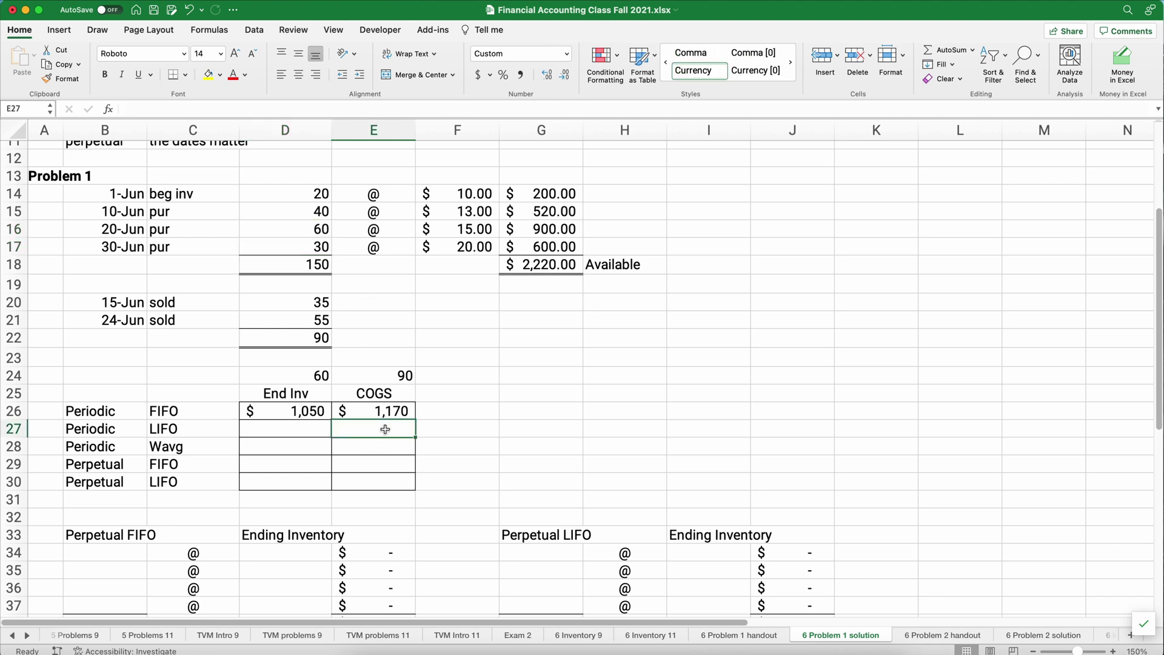
text(=)
click(525, 245)
text(+)
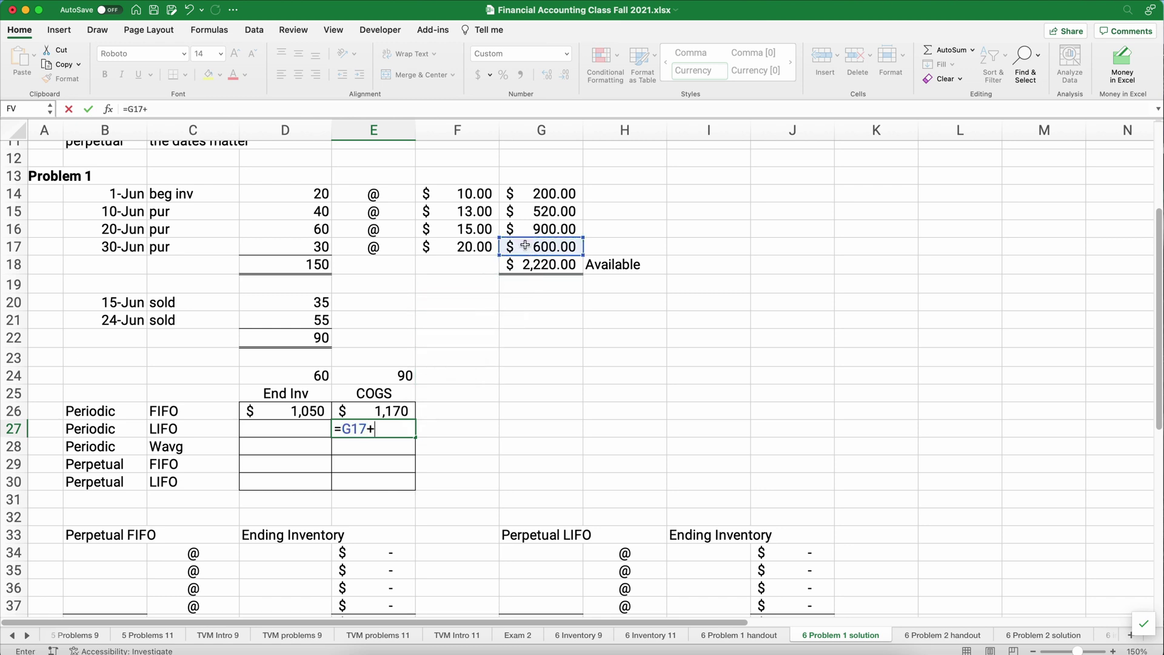
click(555, 233)
key(Return)
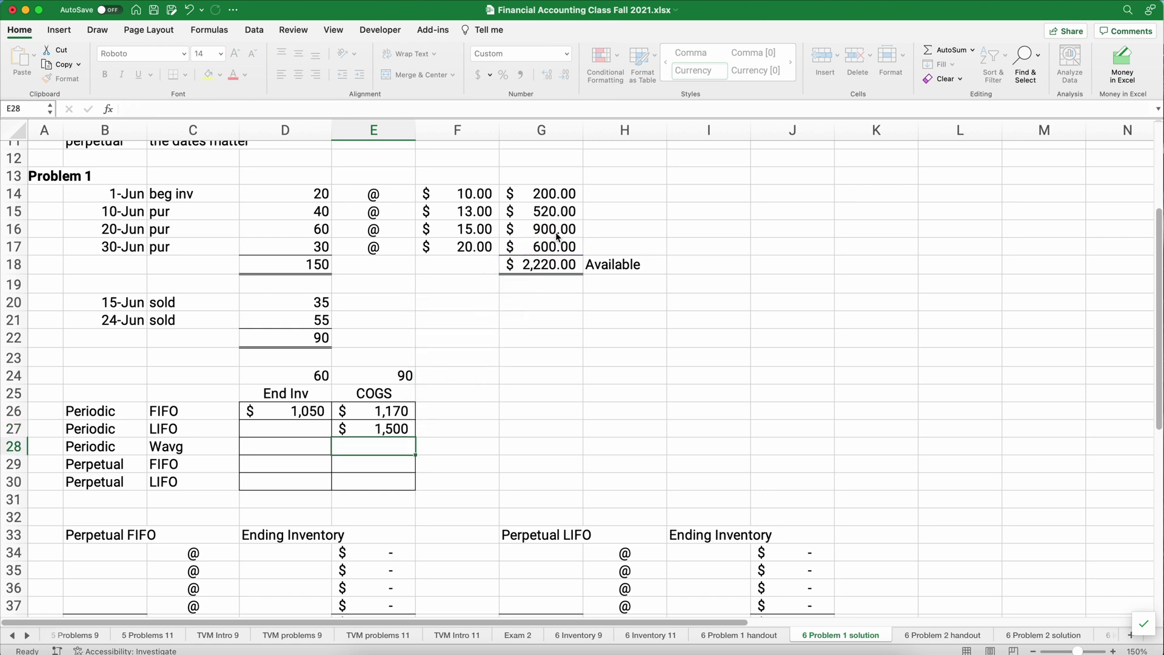
Calculate the periodic LIFO ending inventory in D27 from the two earliest layers with =G14+G15, and check their combined units in D14:D15.
key(Up)
key(Left)
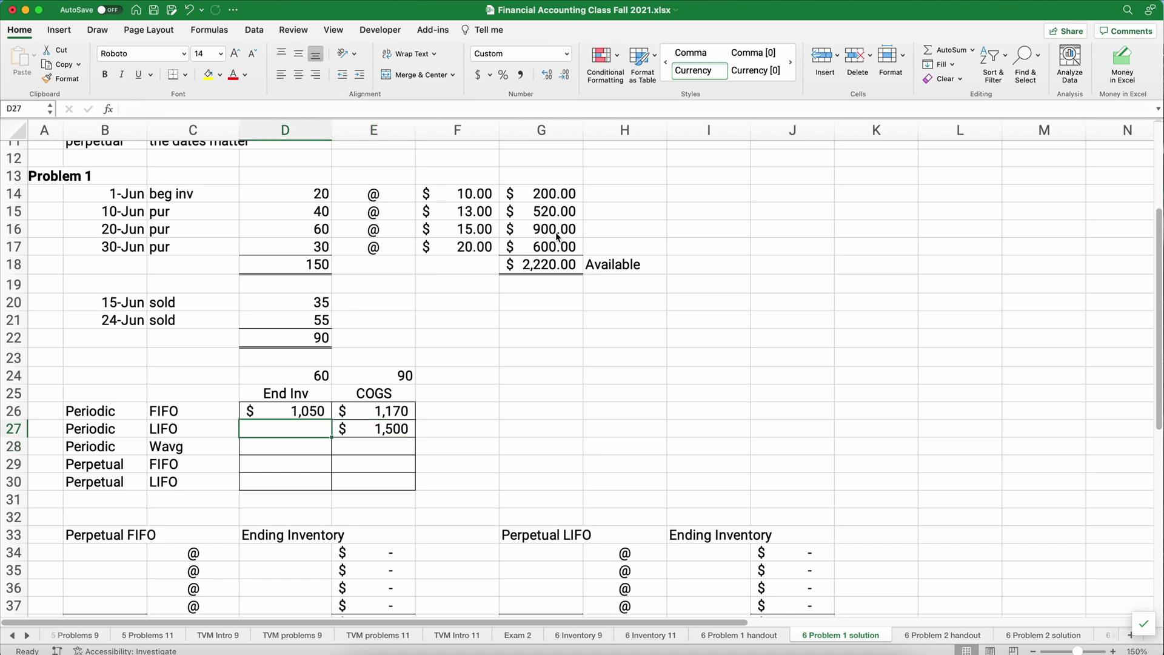
text(=)
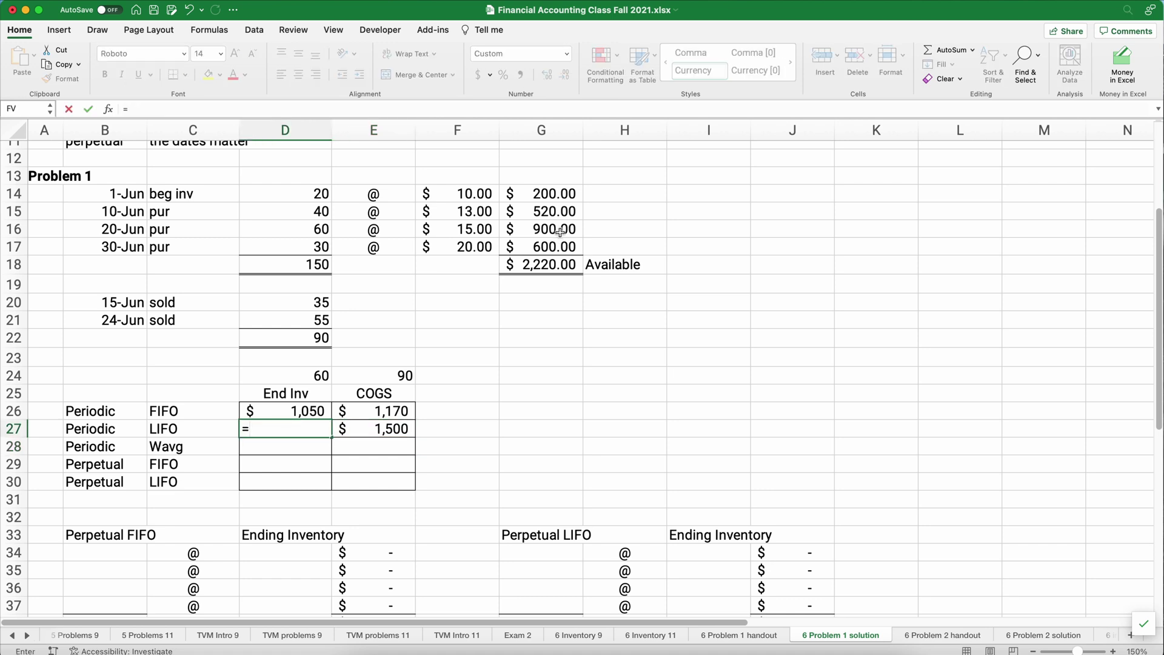
click(554, 194)
text(+)
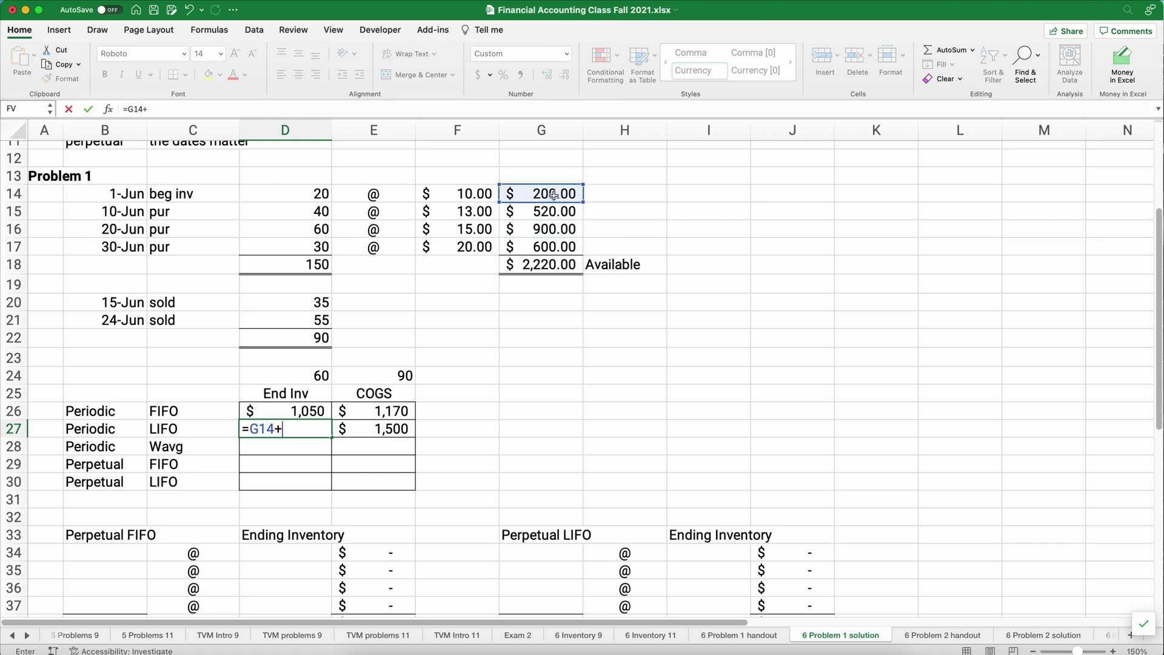
click(551, 217)
key(Return)
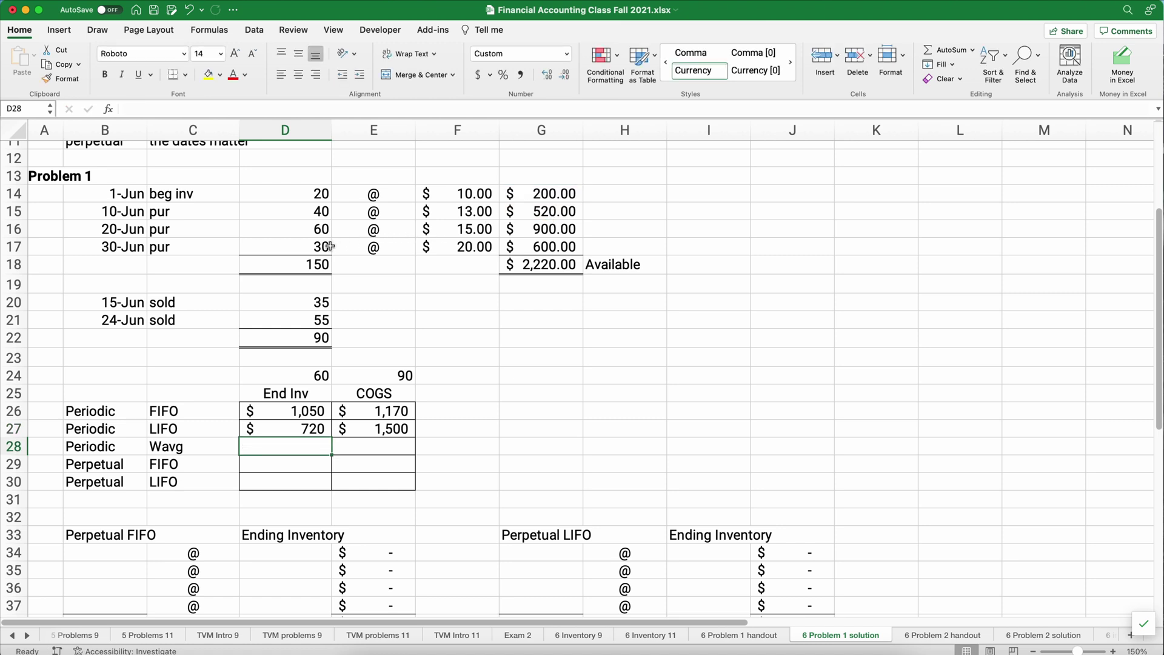
drag(330, 246, 319, 211)
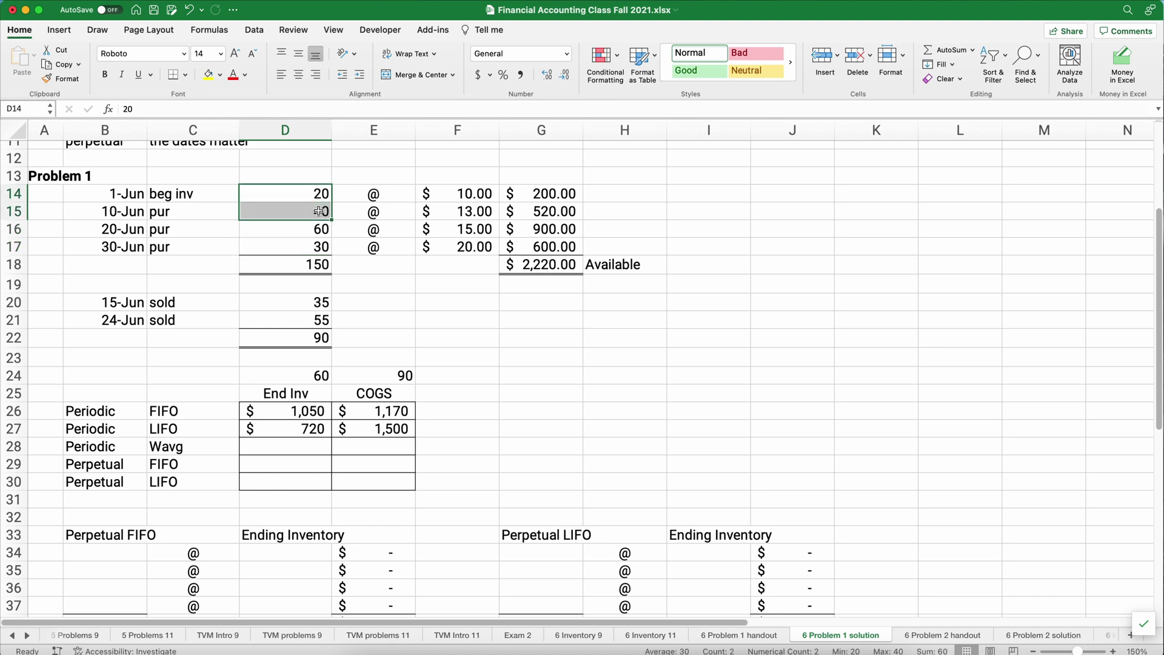
Calculate the weighted average unit cost in G28 as cost available divided by units available, using =G18/D18.
click(522, 441)
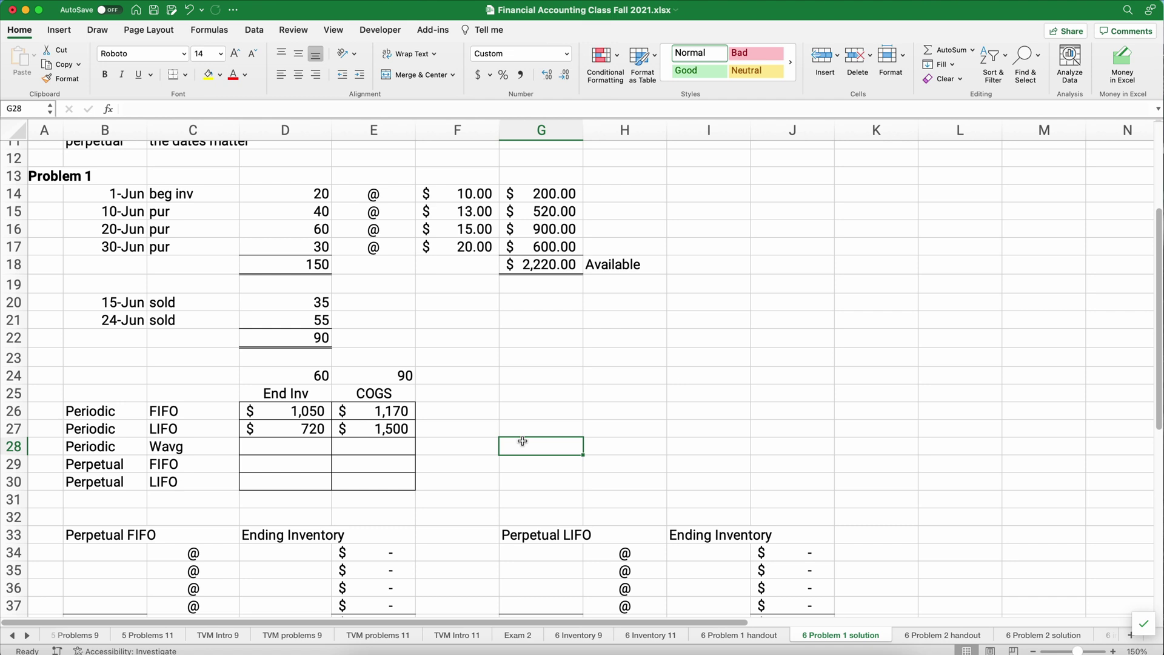
text(=)
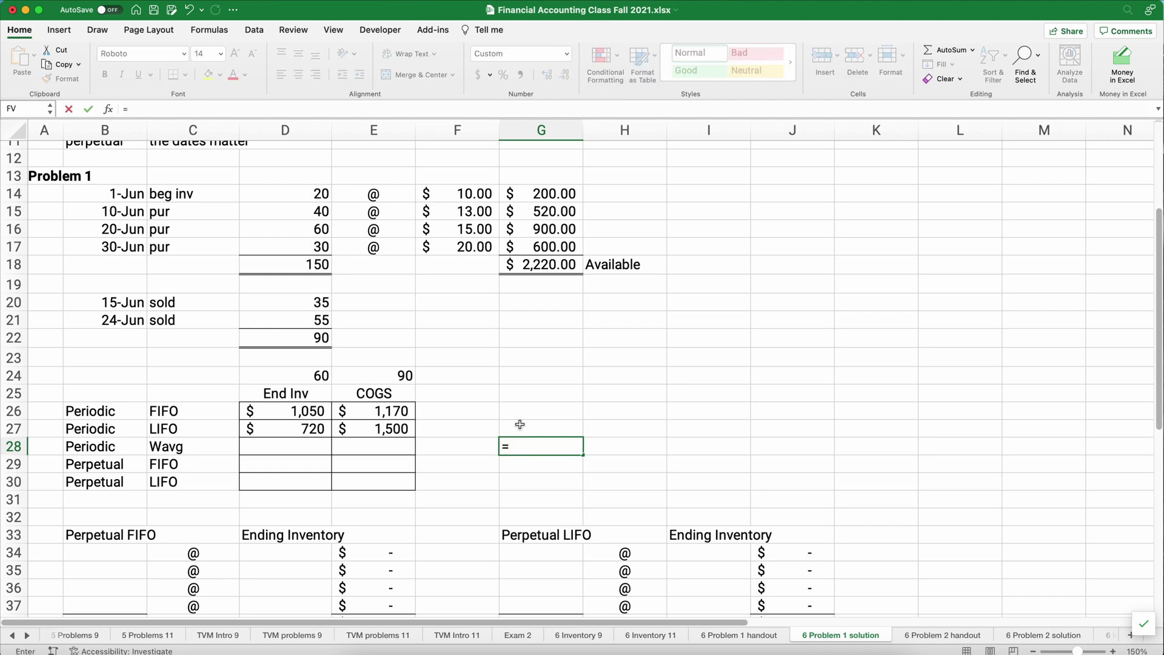
click(537, 269)
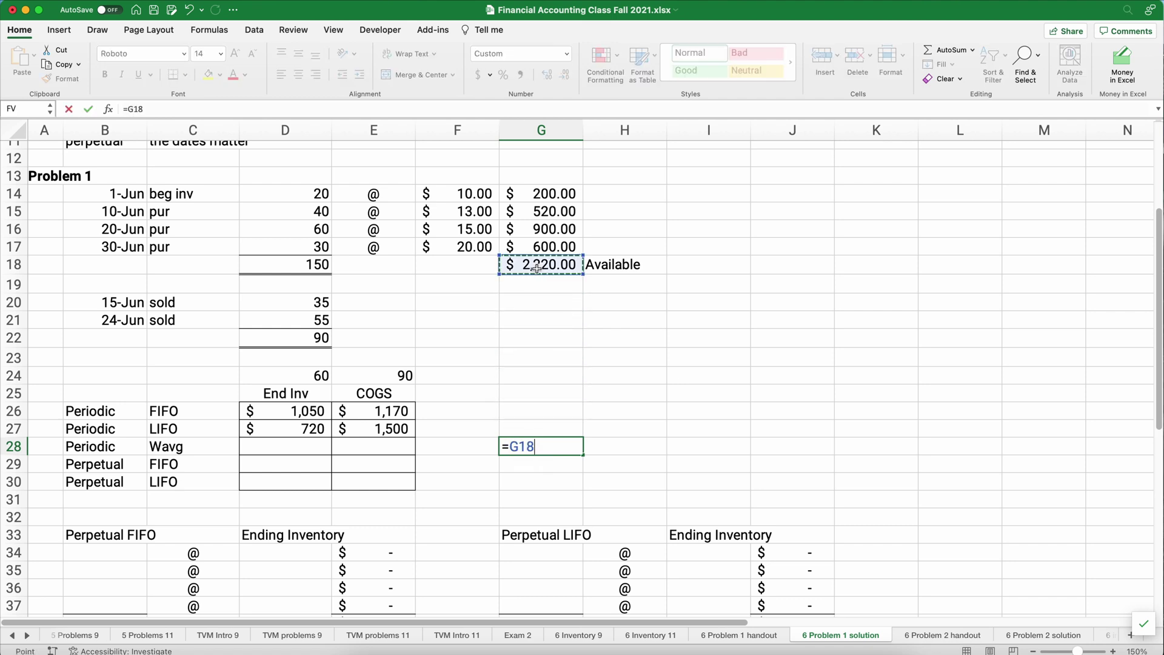
text(/)
click(320, 265)
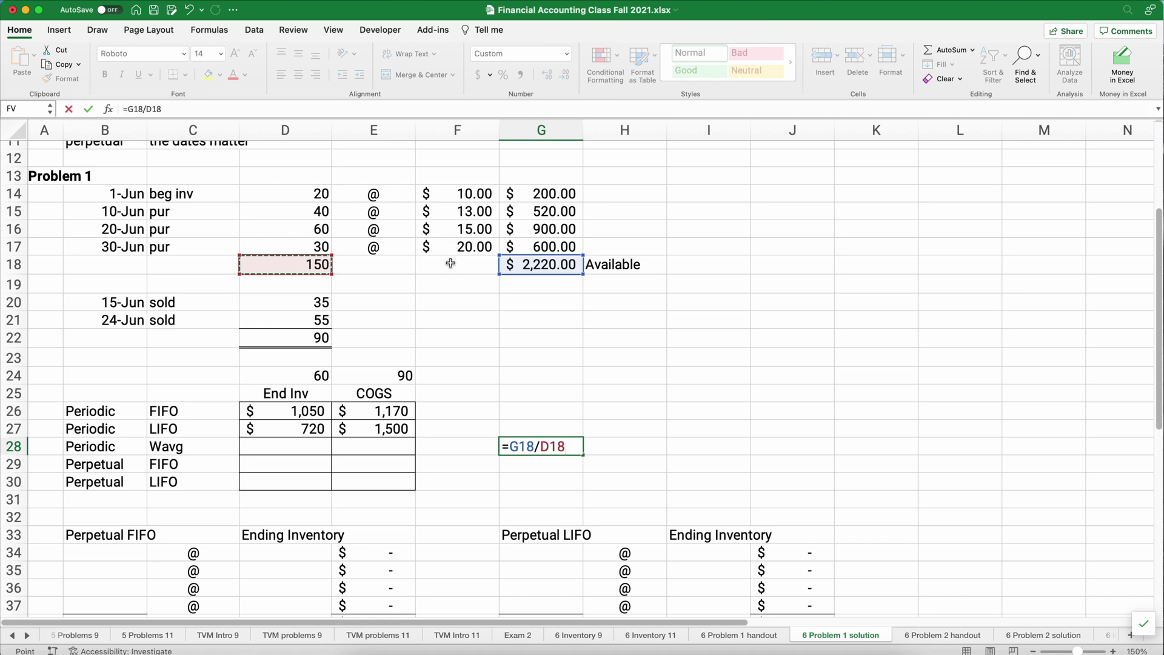
key(Return)
click(512, 371)
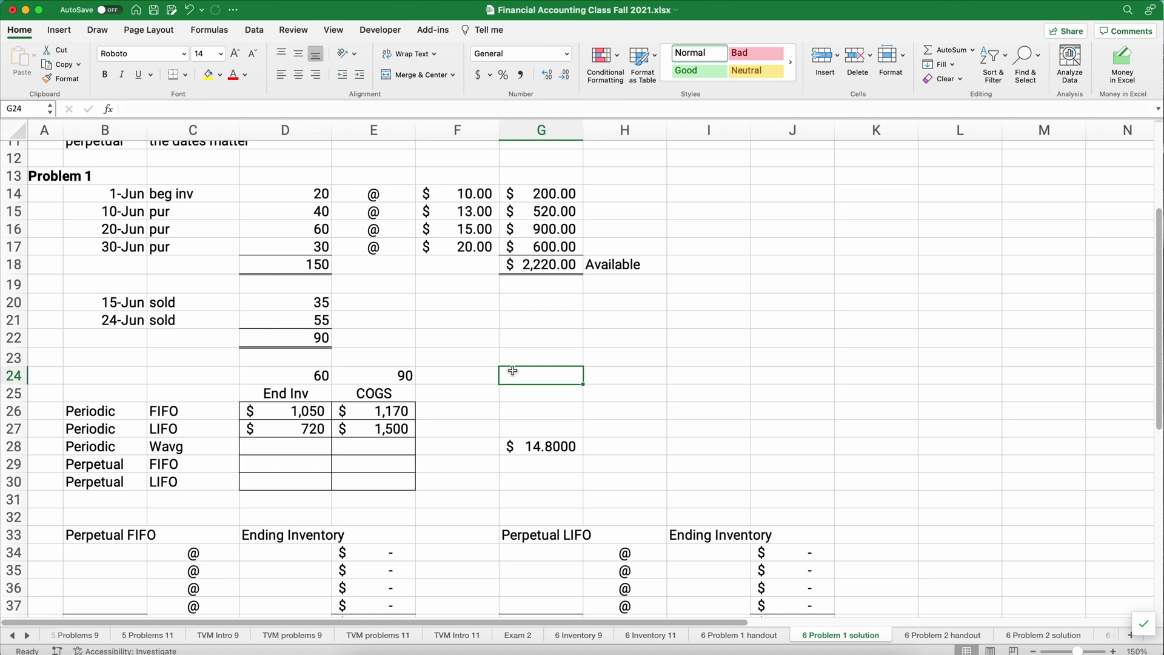
Calculate the periodic weighted average COGS in E28 with the formula =E24*G28.
click(397, 444)
text(=)
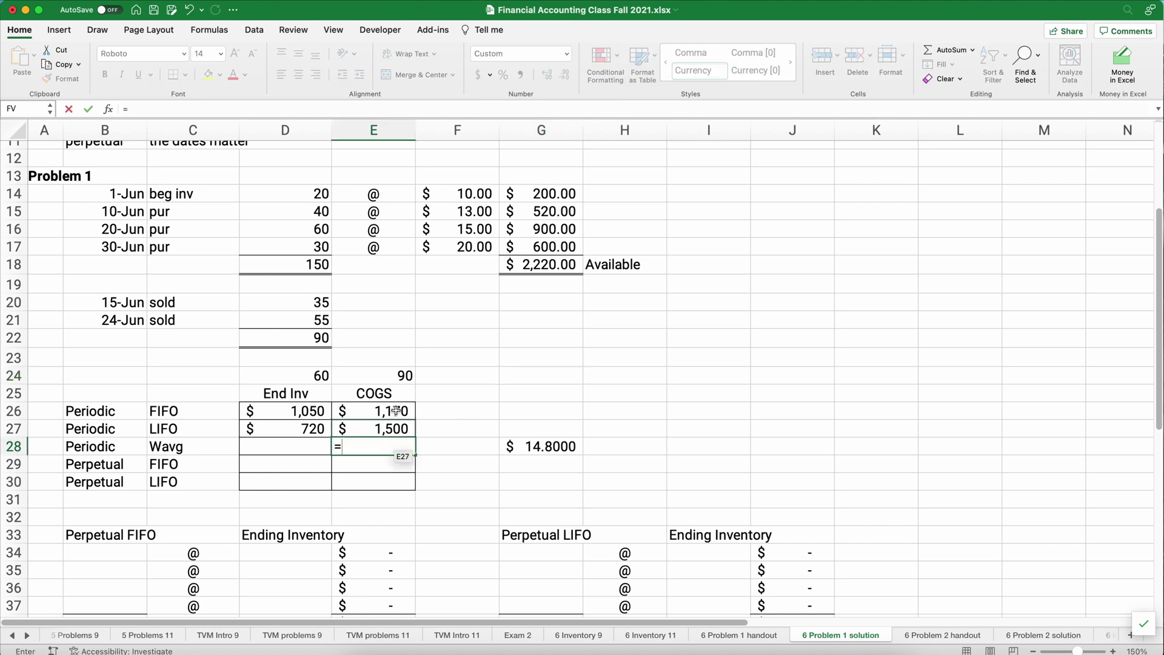
click(397, 376)
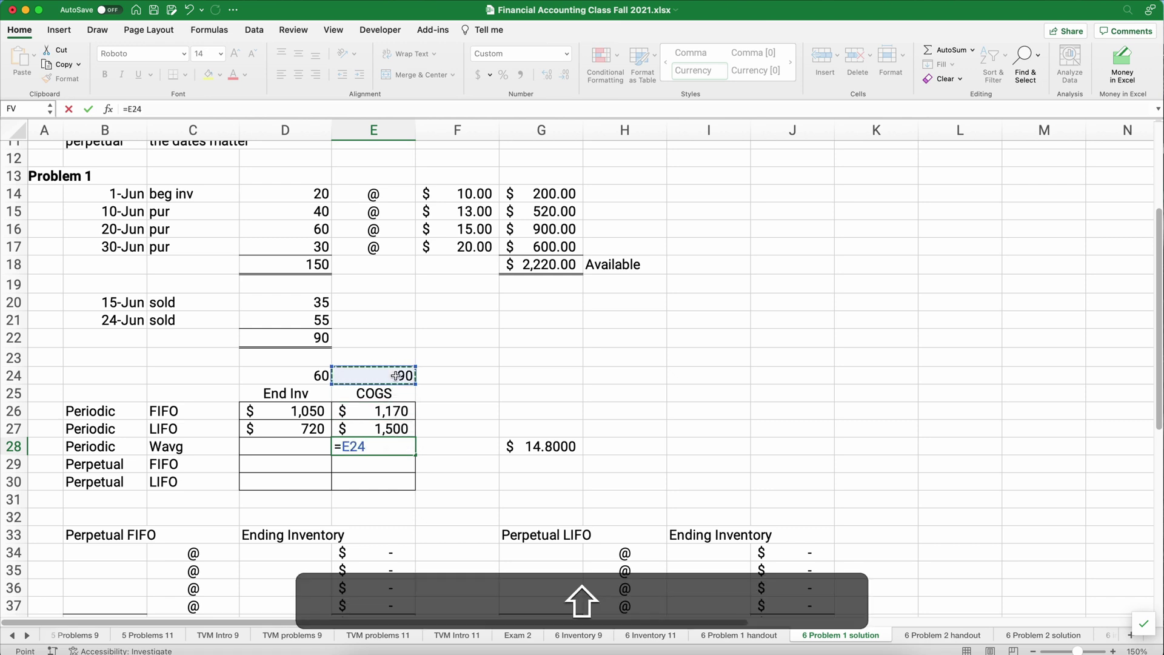
text(*)
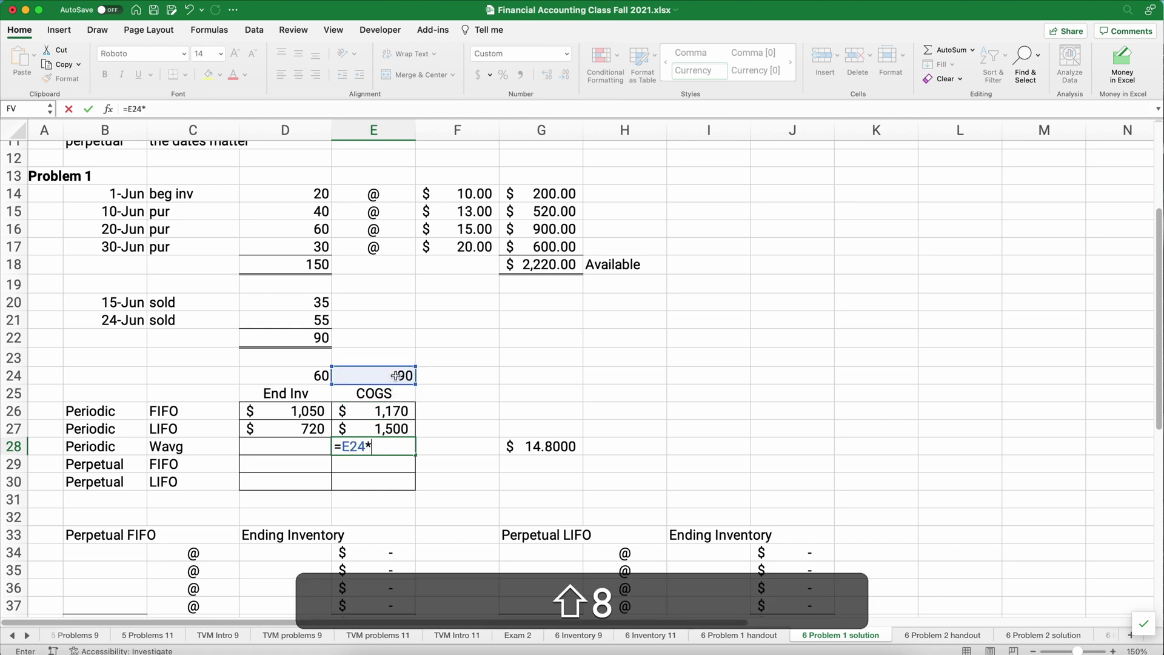
click(532, 444)
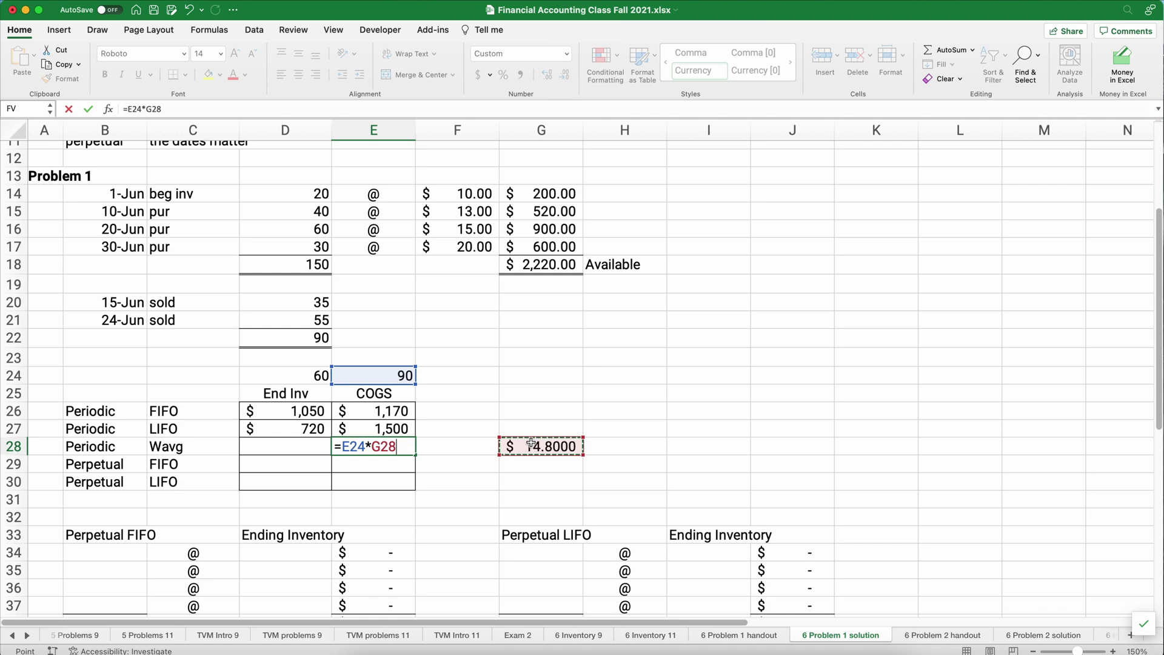
key(Return)
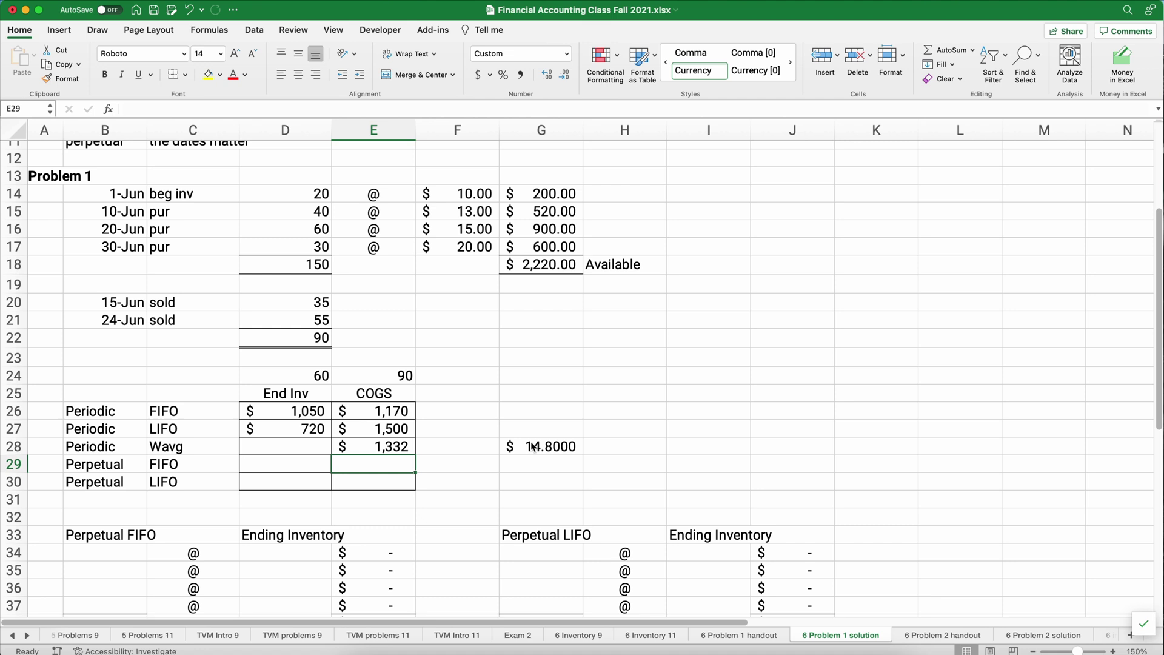
Calculate the periodic weighted average ending inventory in D28 with the formula =D24*G28.
click(313, 448)
text(=)
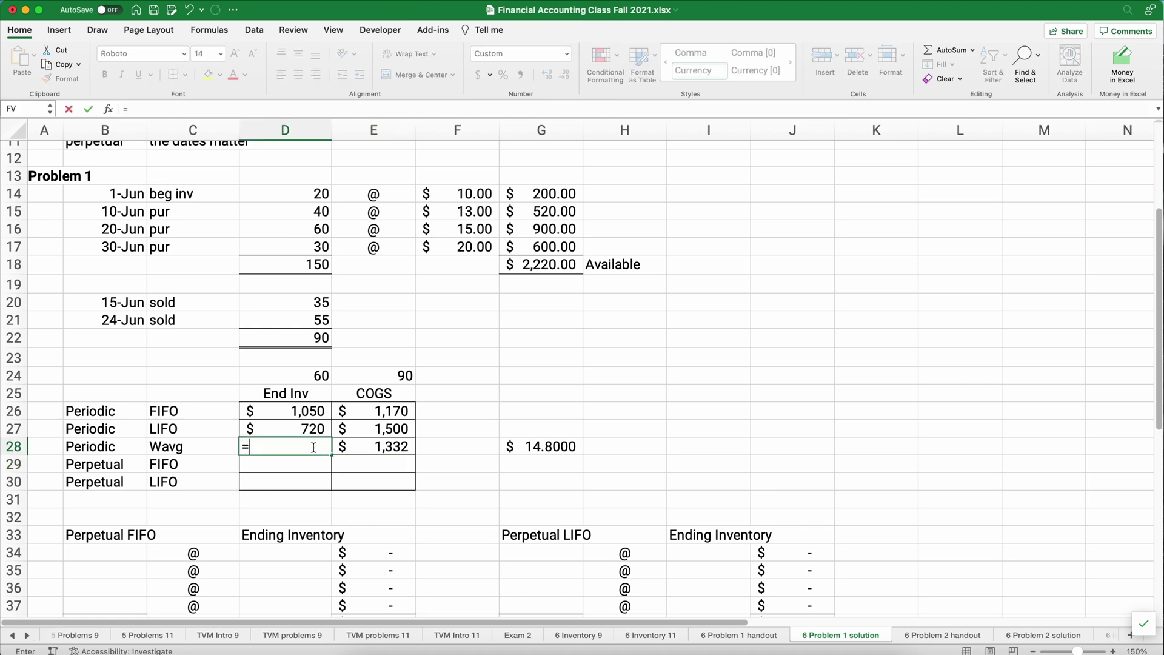
click(307, 378)
text(*)
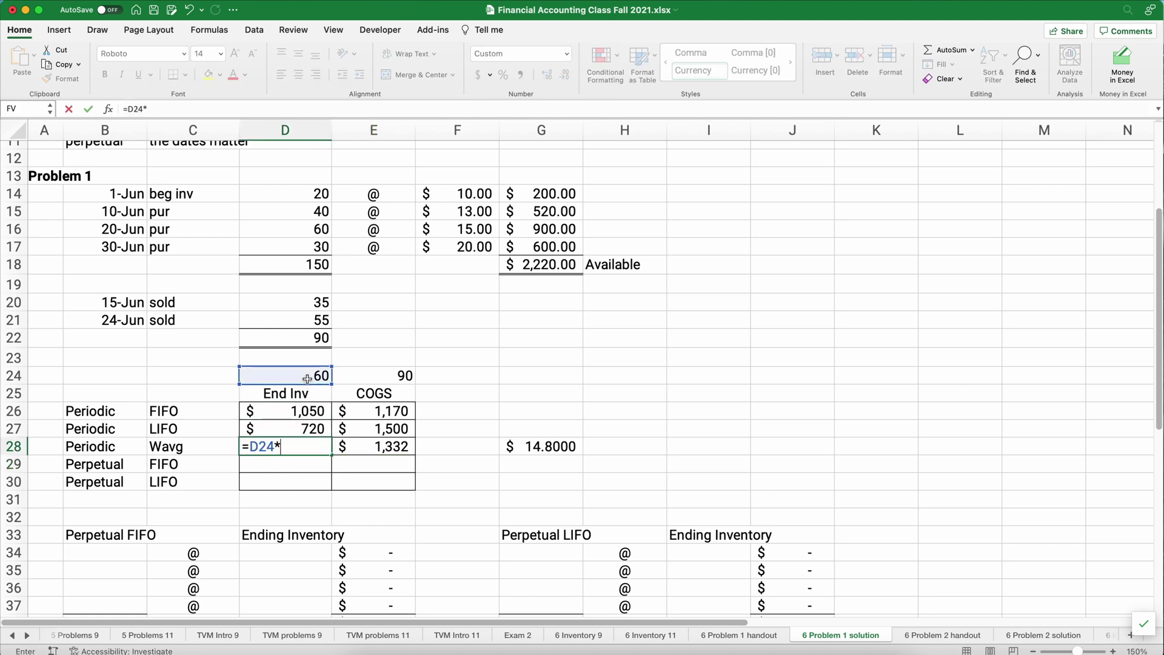
click(541, 452)
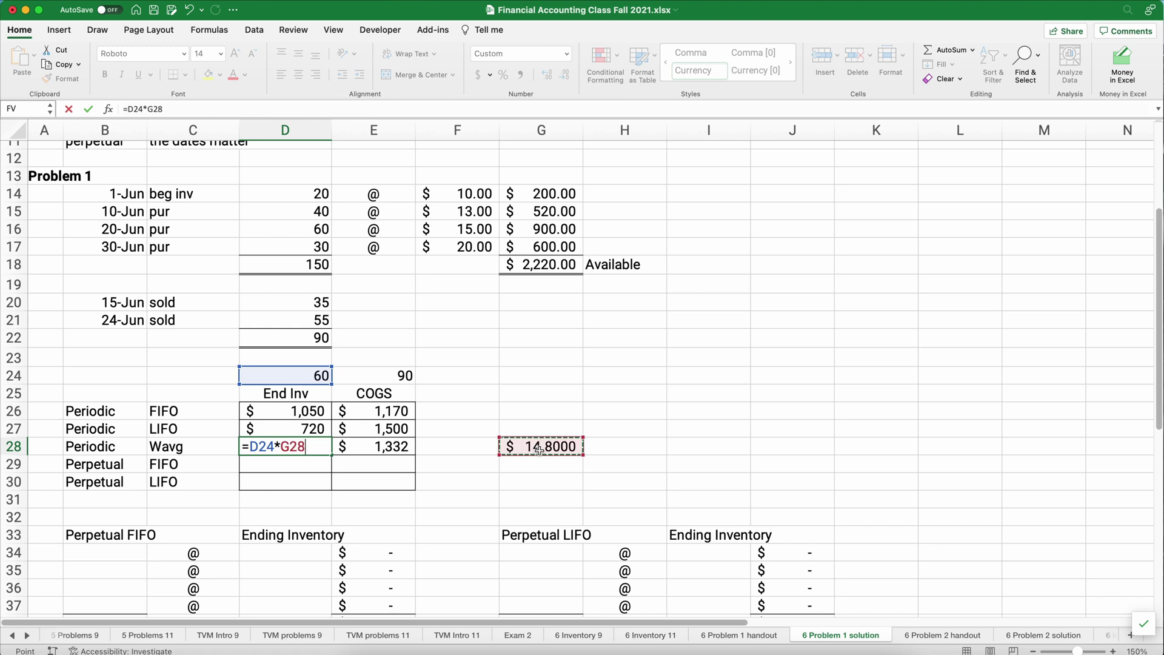
key(Return)
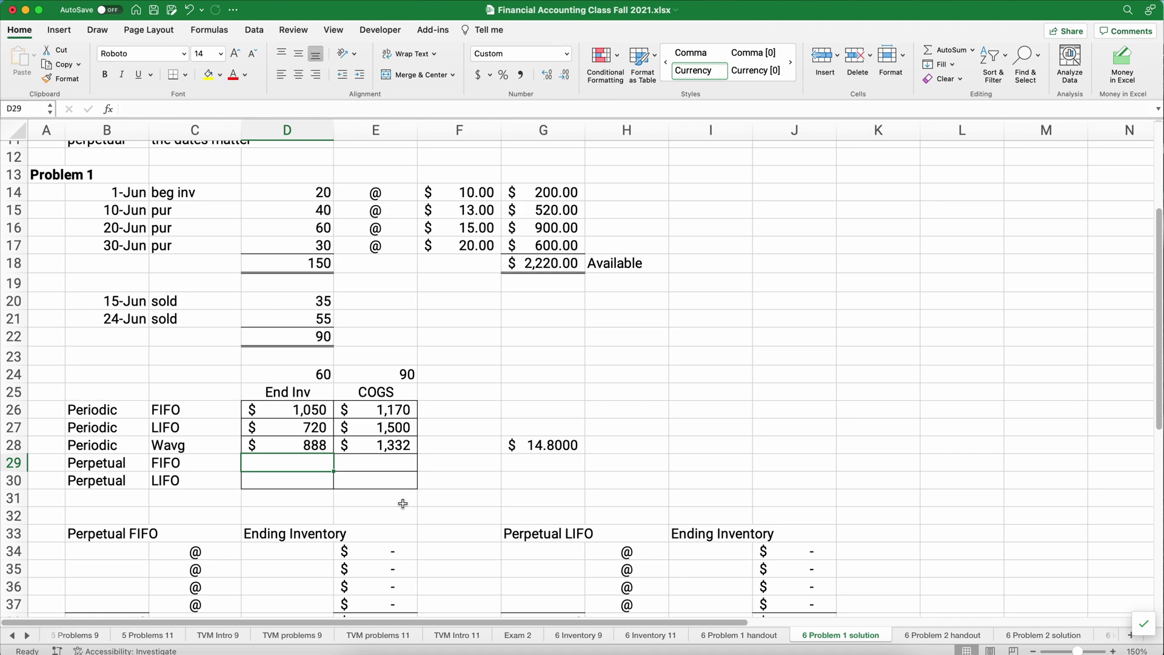
Enter the beginning inventory layer in row 34 of the Perpetual FIFO table as 20 units at a cost of 10.
scroll(403, 503, down, 2)
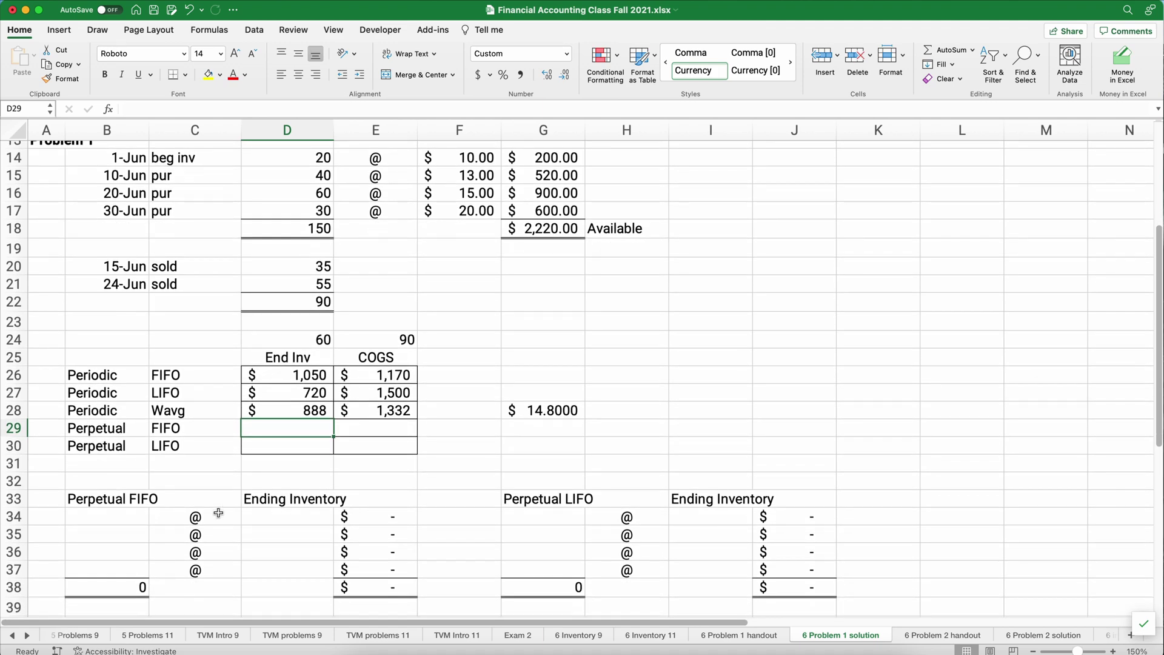
click(114, 520)
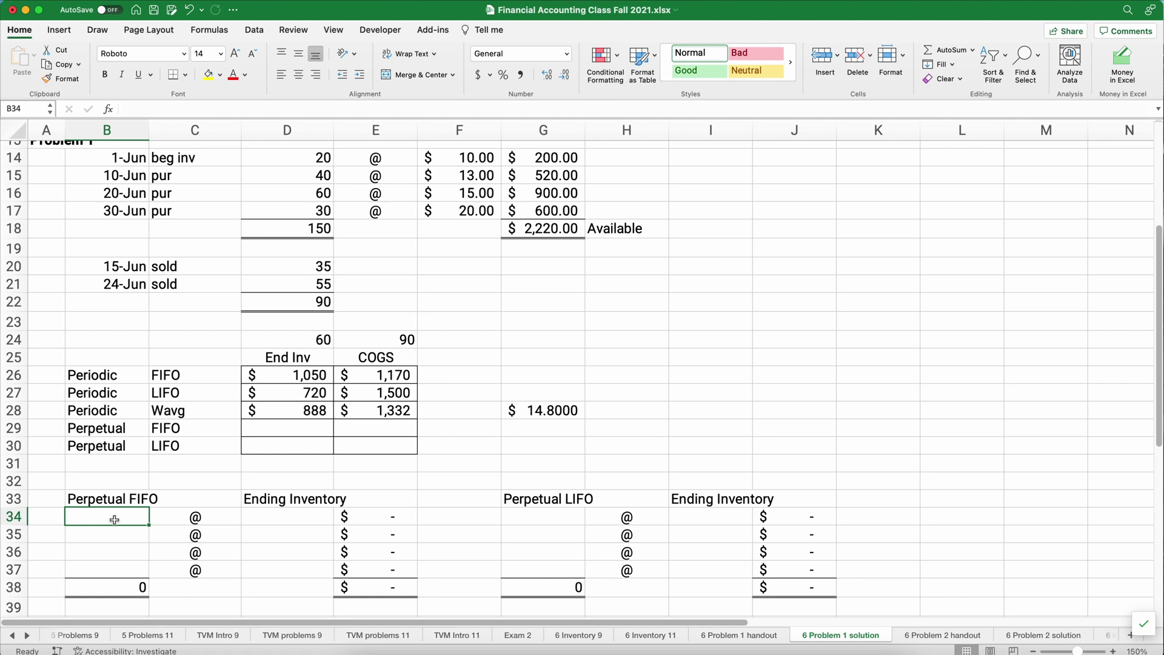
text(20)
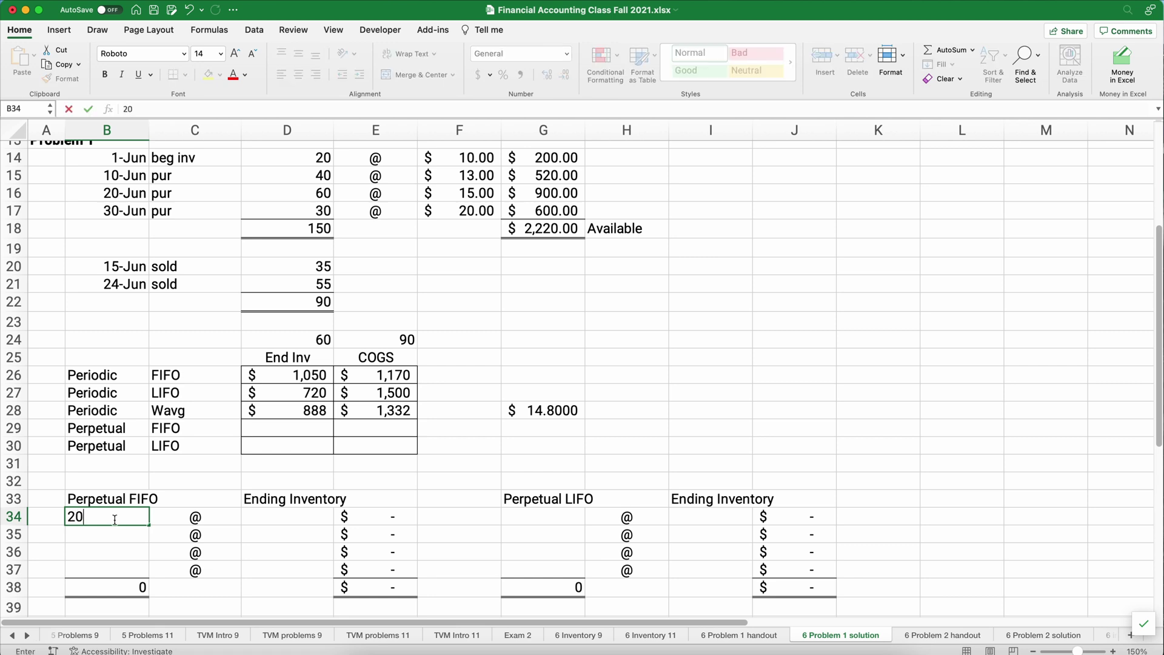
key(Tab)
key(Tab)
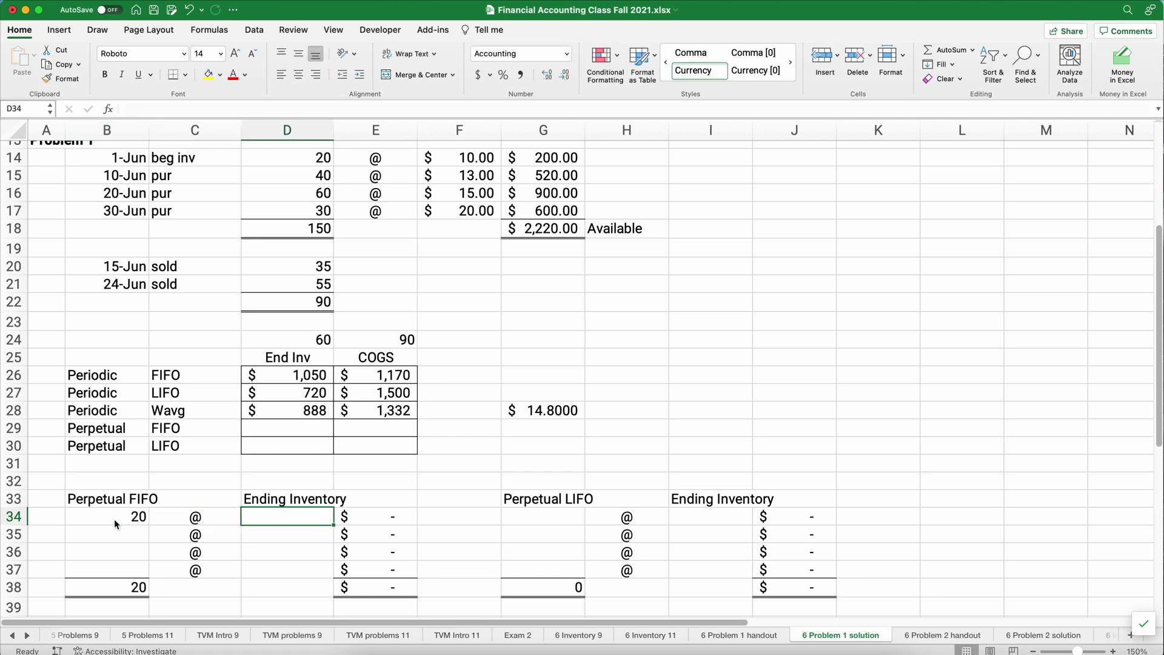
text(10)
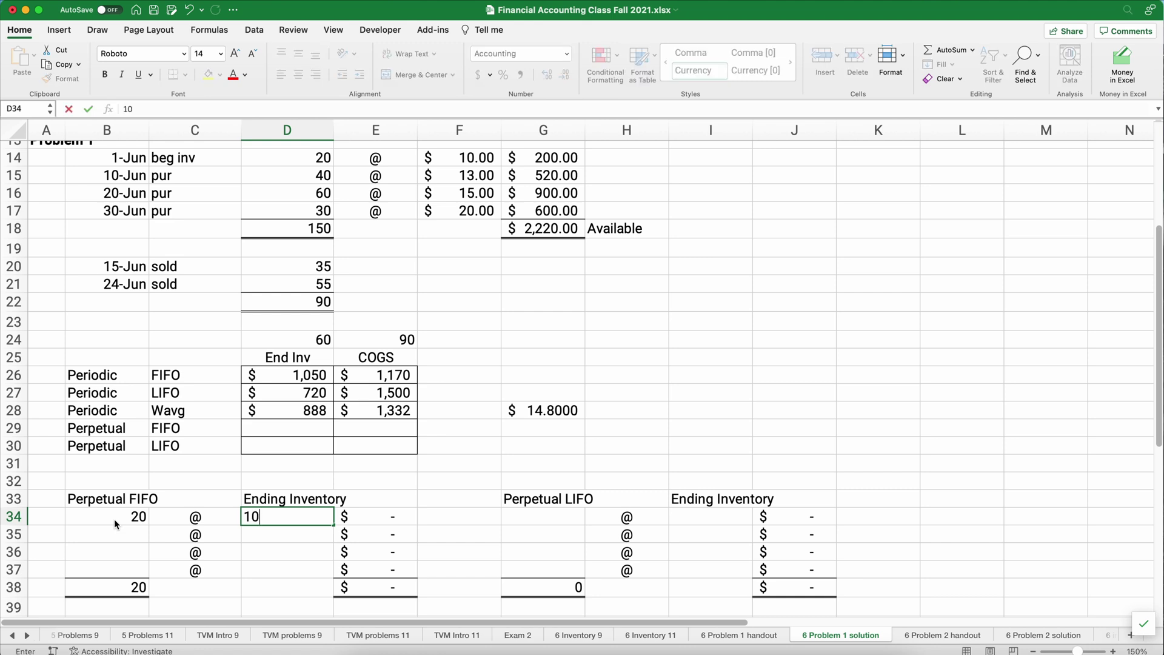
key(Tab)
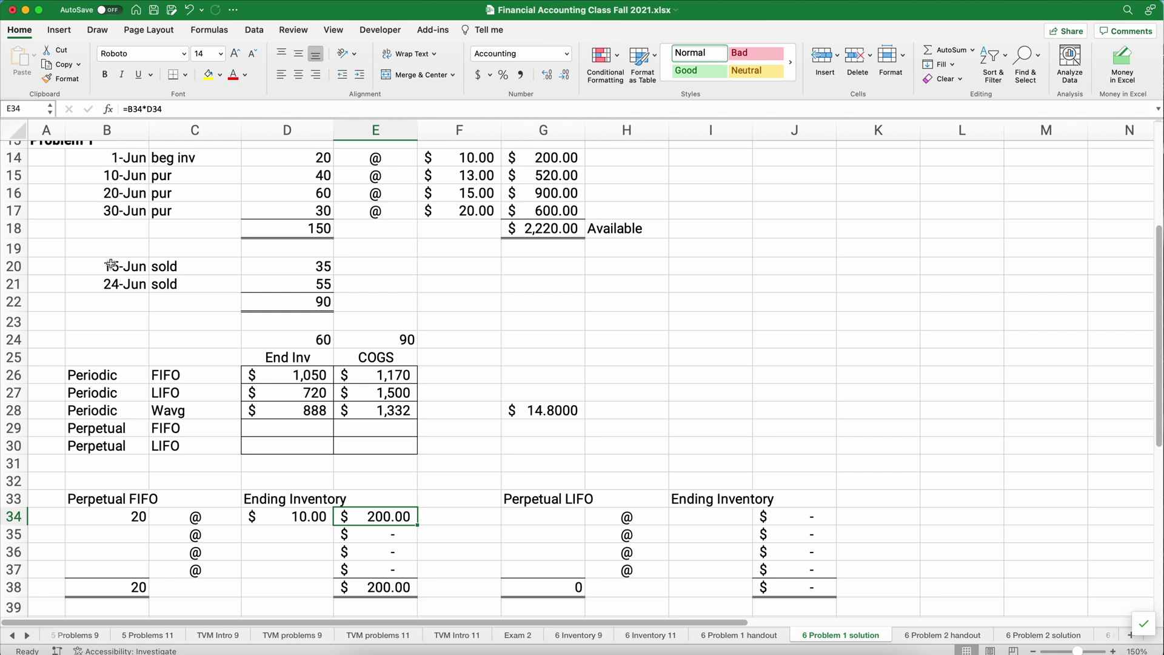
Enter the 10-Jun purchase layer in row 35 of the Perpetual FIFO table as 40 units at a cost of 13.
click(111, 533)
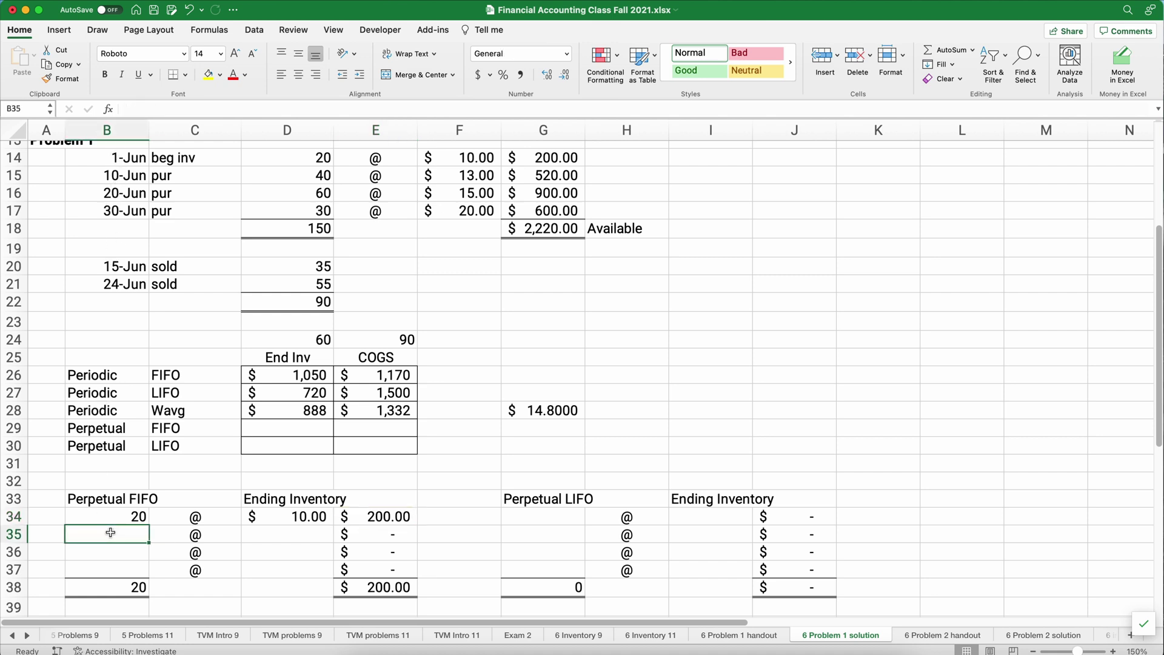
text(40)
key(Tab)
key(Tab)
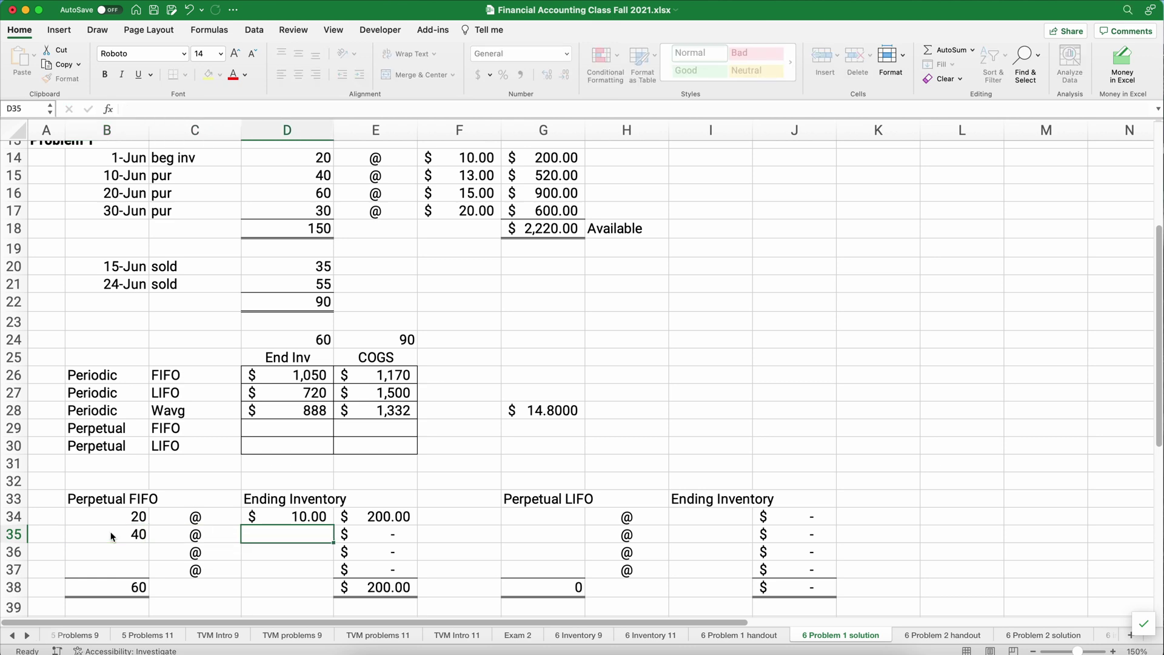
text(13)
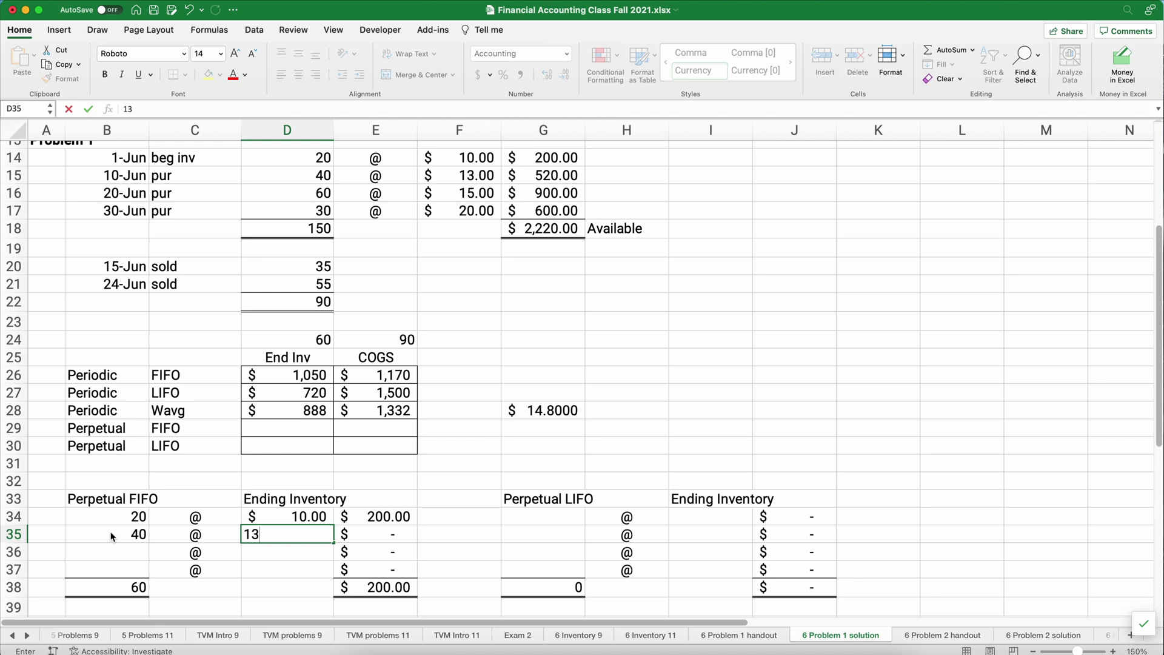
key(Return)
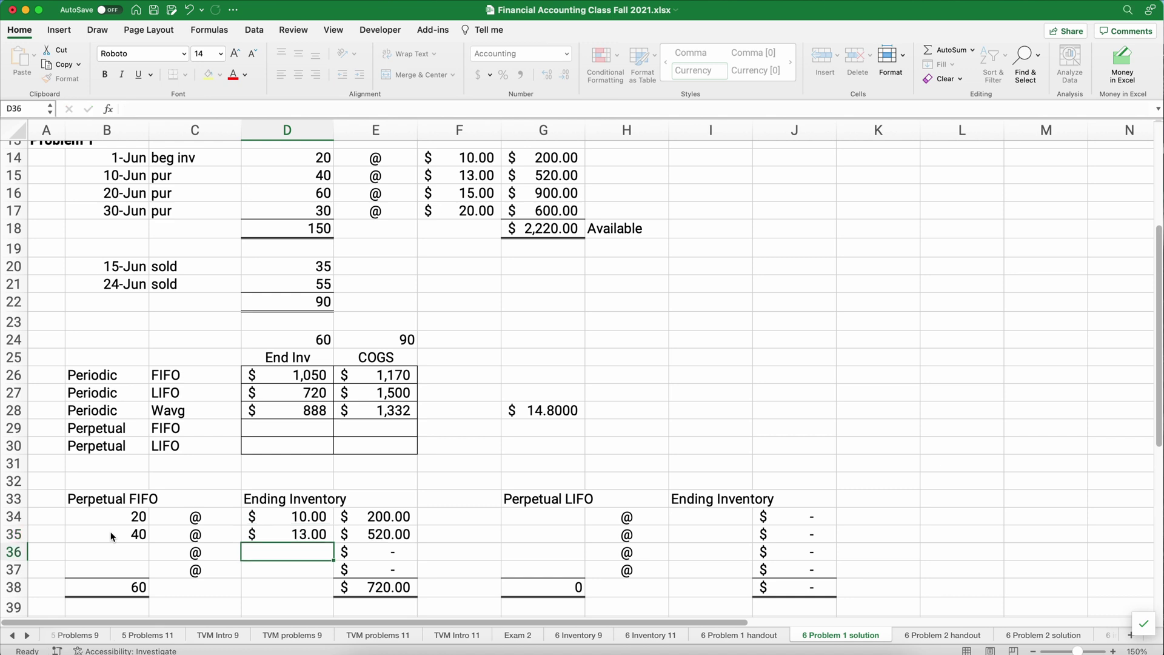
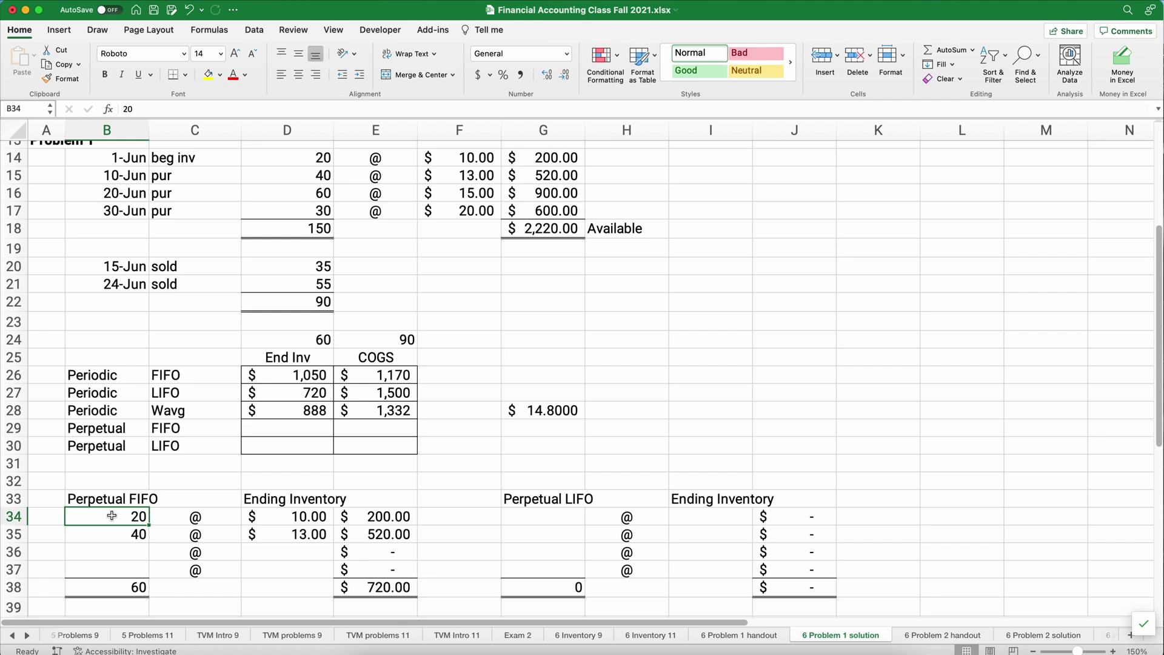
Record the 15-Jun sale of 35 units in the Perpetual FIFO table by setting B34 to 0 and B35 to 25.
key(Down)
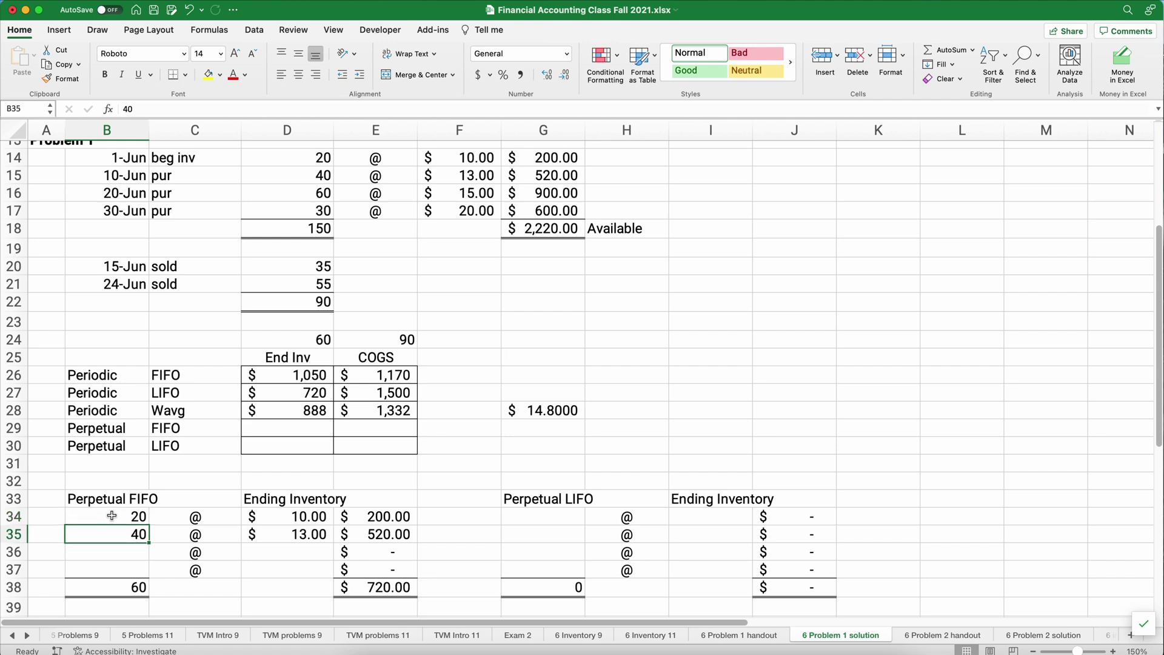
click(111, 515)
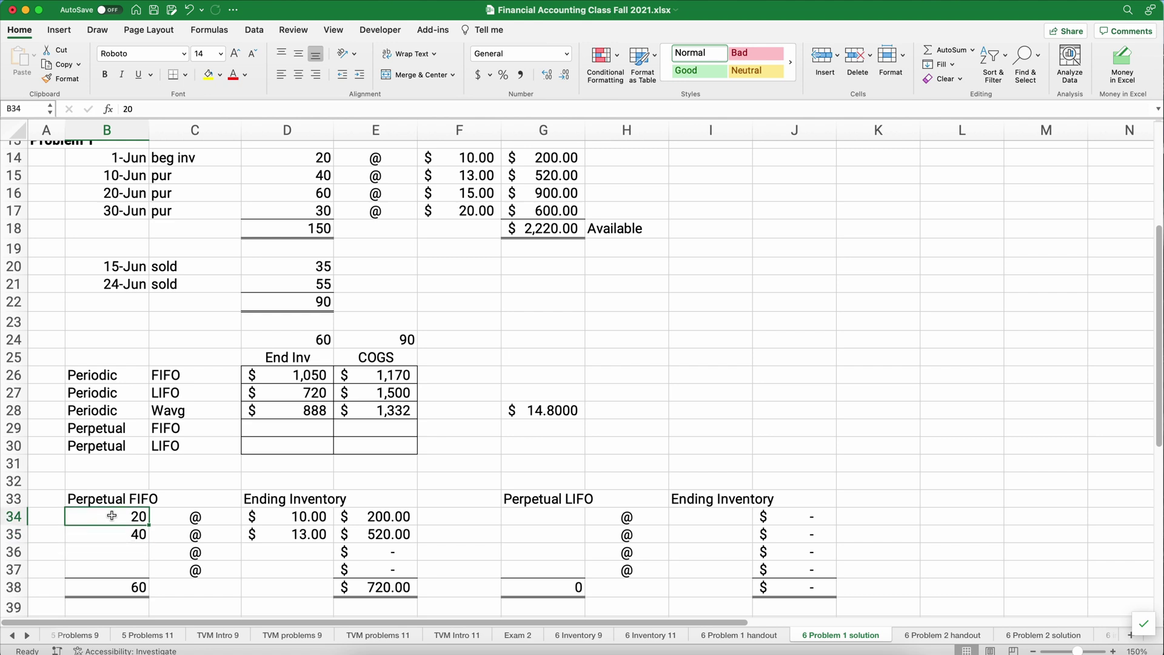
text(0)
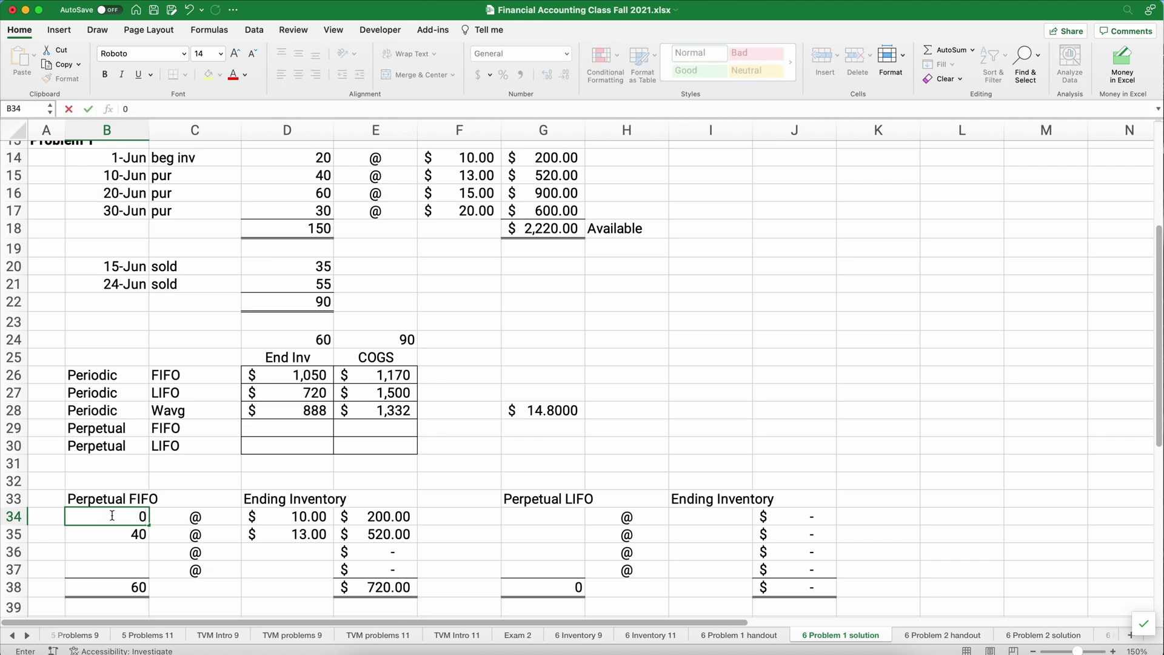
key(Return)
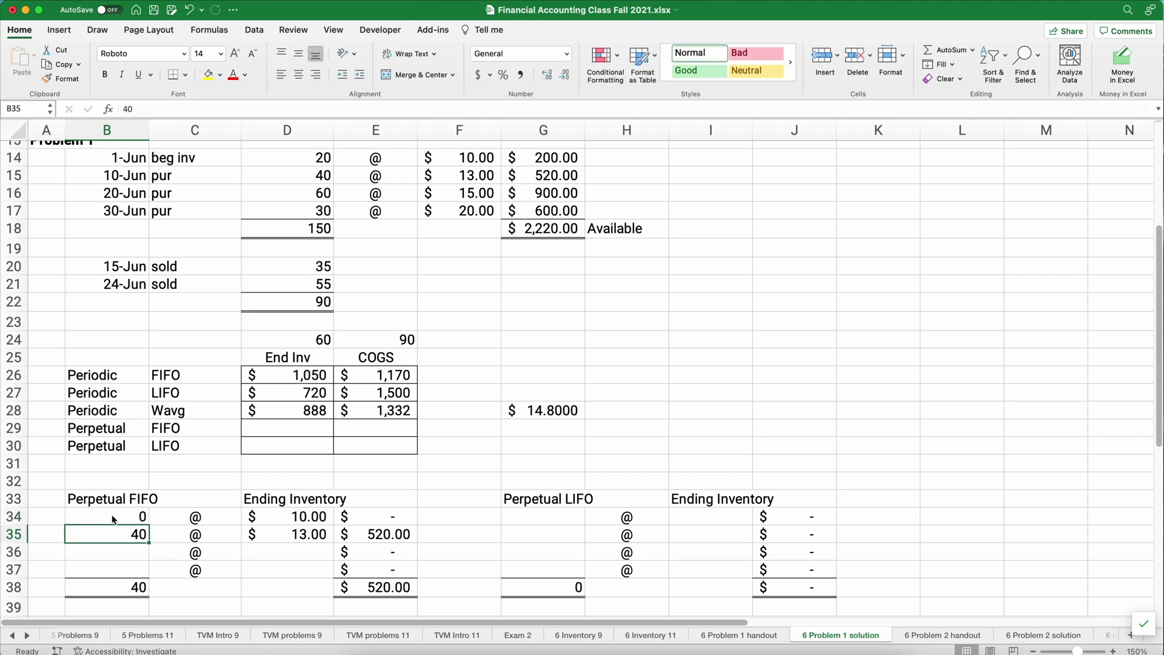
text(=40-)
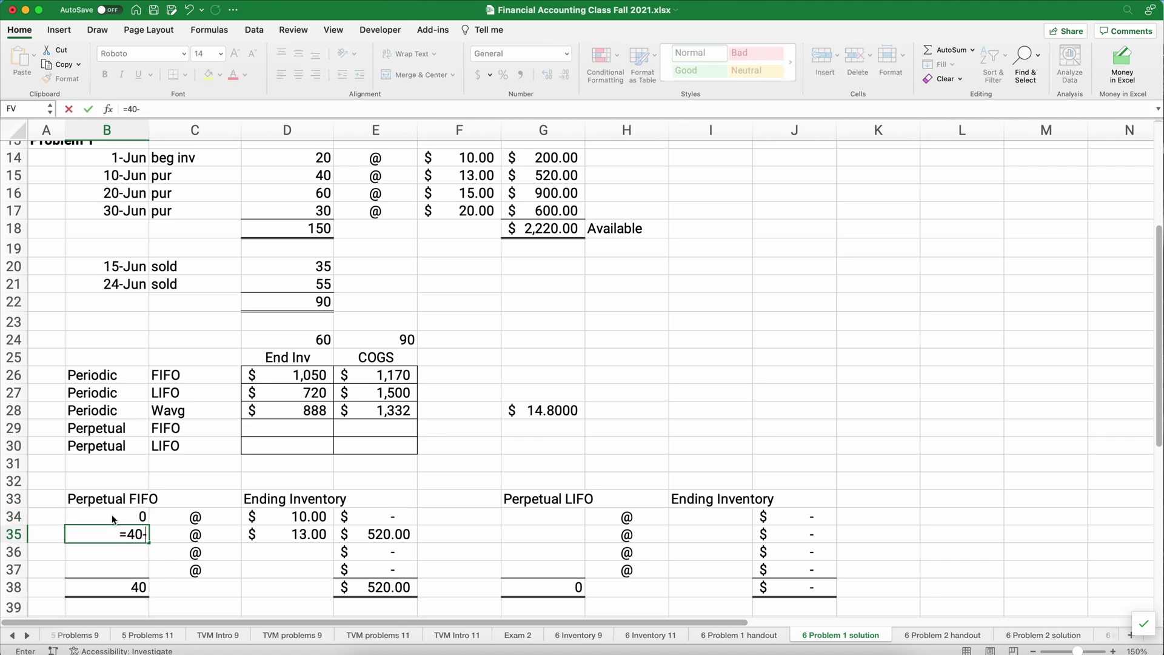
text(15)
key(Return)
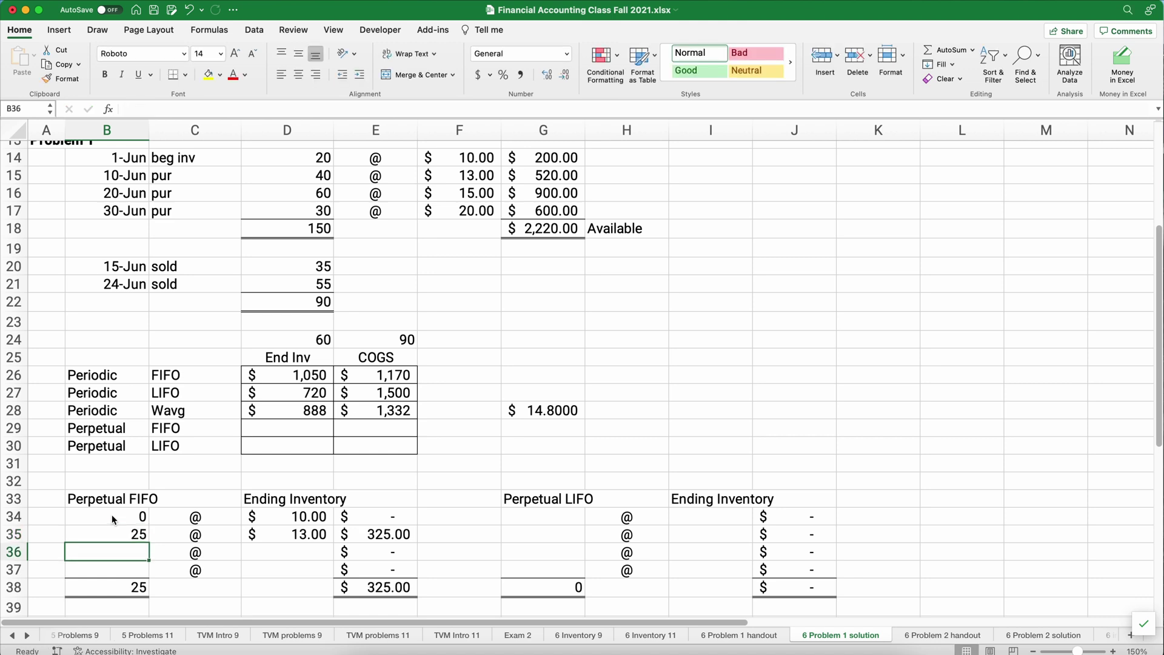
key(Up)
text(25)
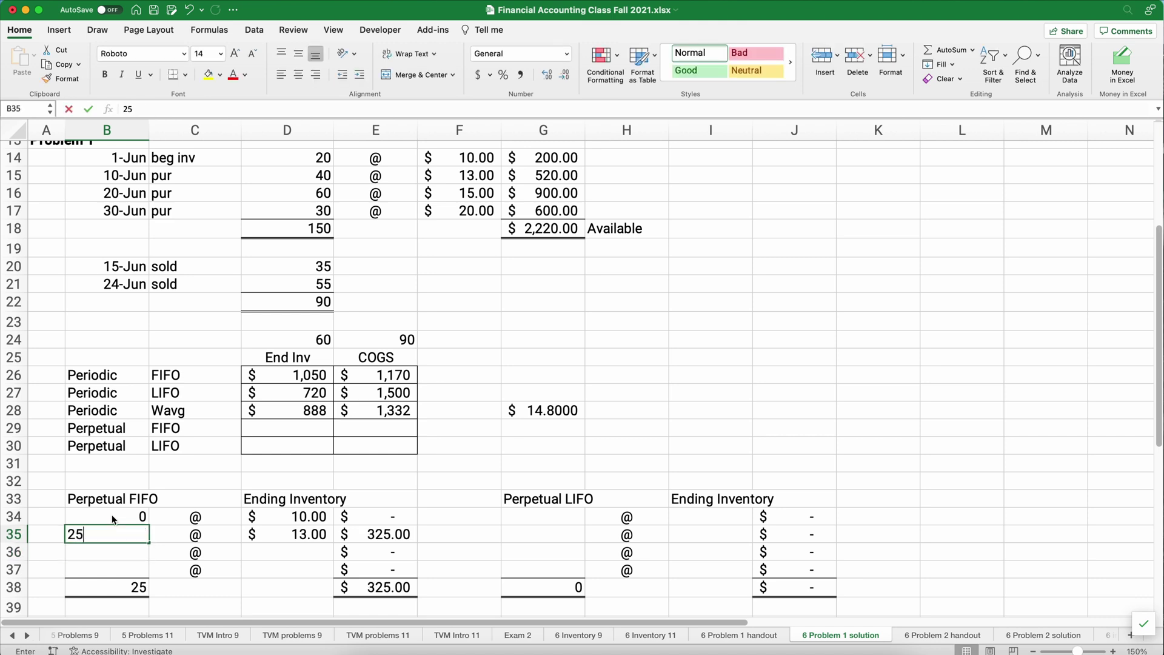
key(Return)
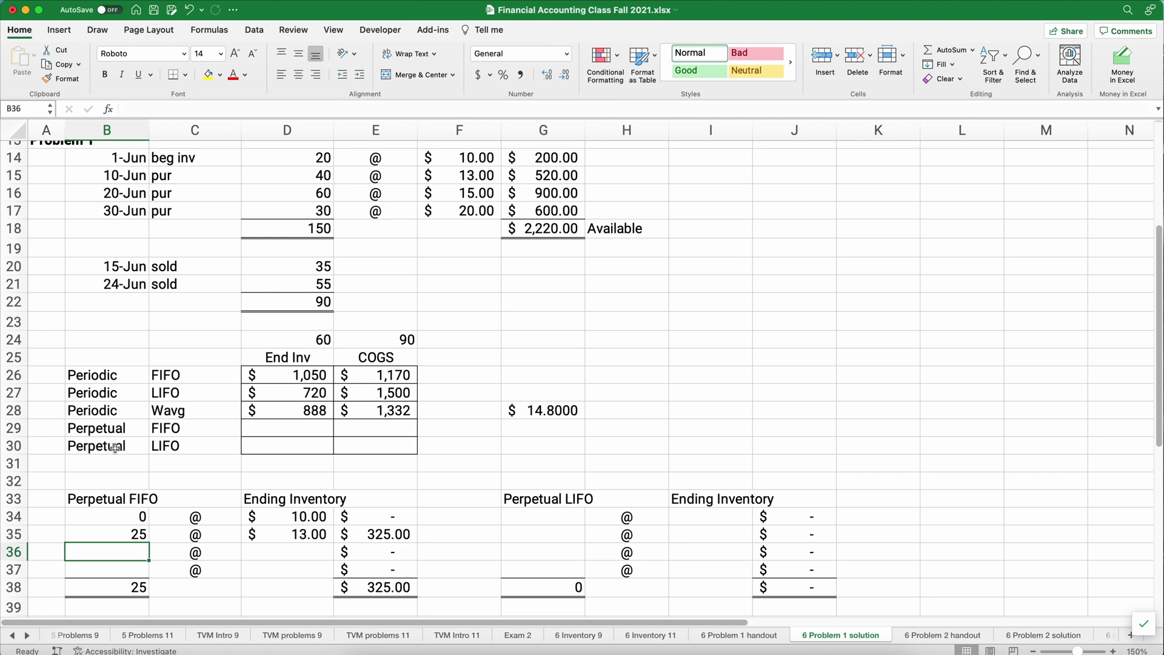
Enter the 20-Jun purchase layer in row 36 of the Perpetual FIFO table as 60 units at a cost of 15.
text(60)
key(Tab)
key(Tab)
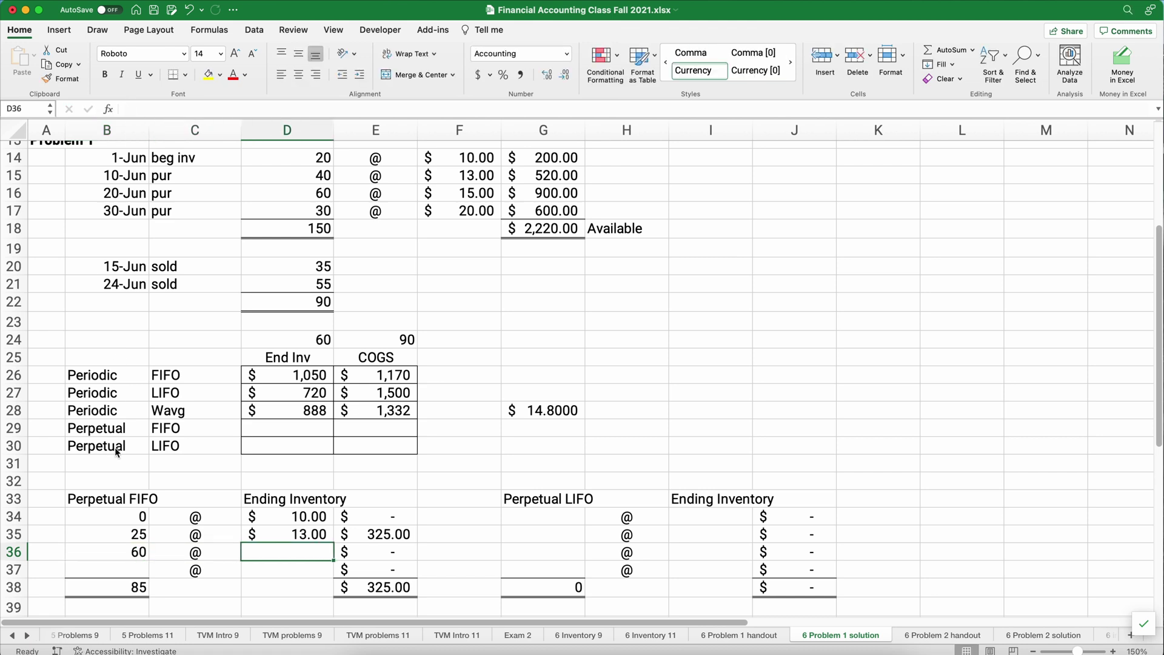
text(15)
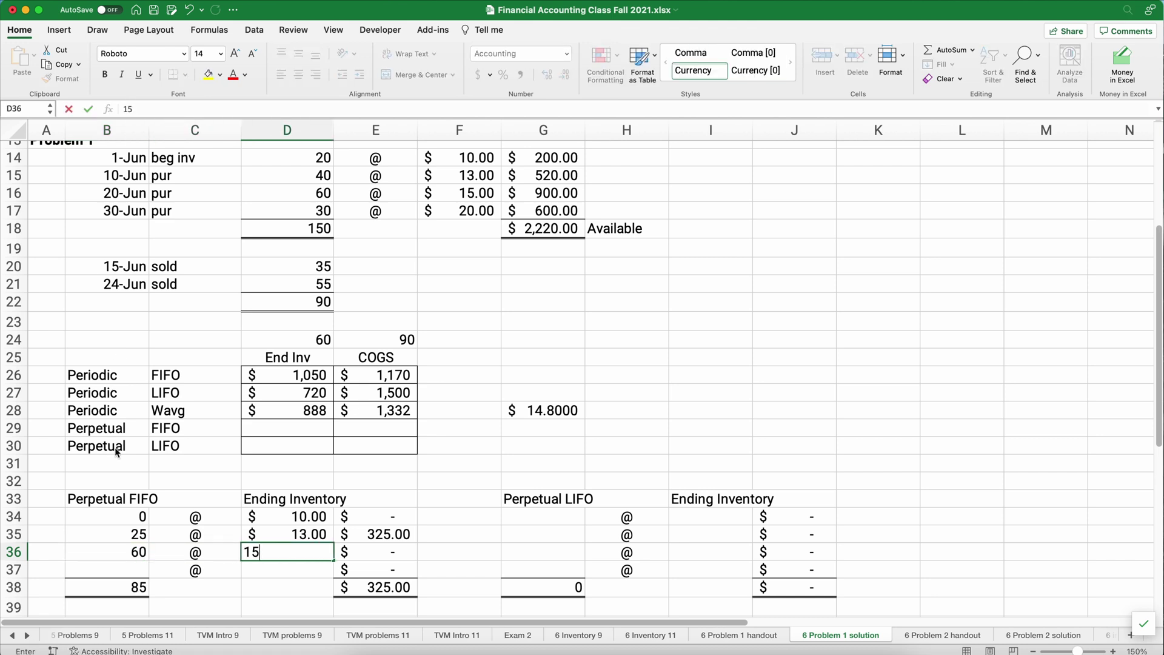
key(Tab)
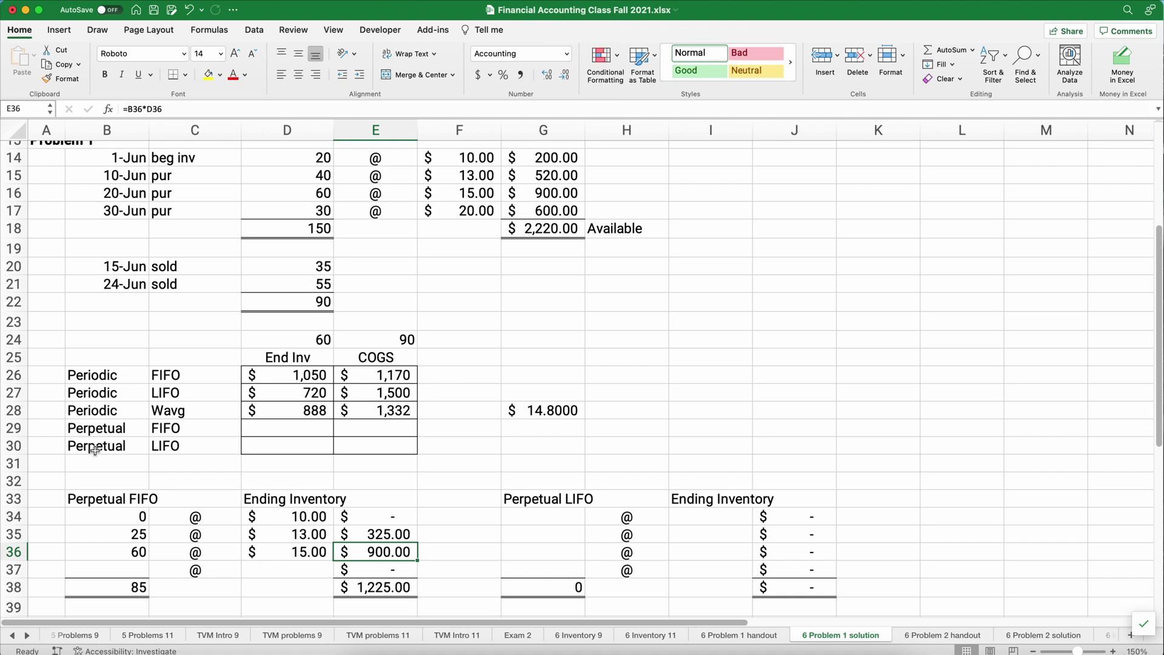
Record the 24-Jun sale of 55 units in the Perpetual FIFO table by setting B35 to 0 and B36 to 30.
click(96, 531)
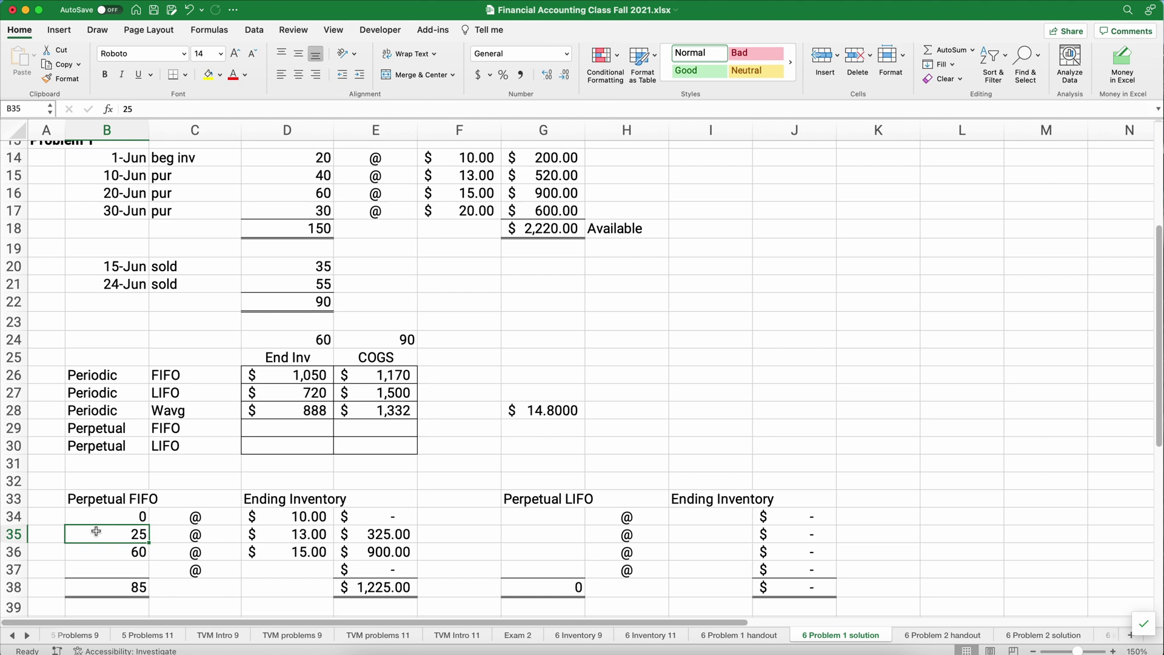
text(0)
key(Return)
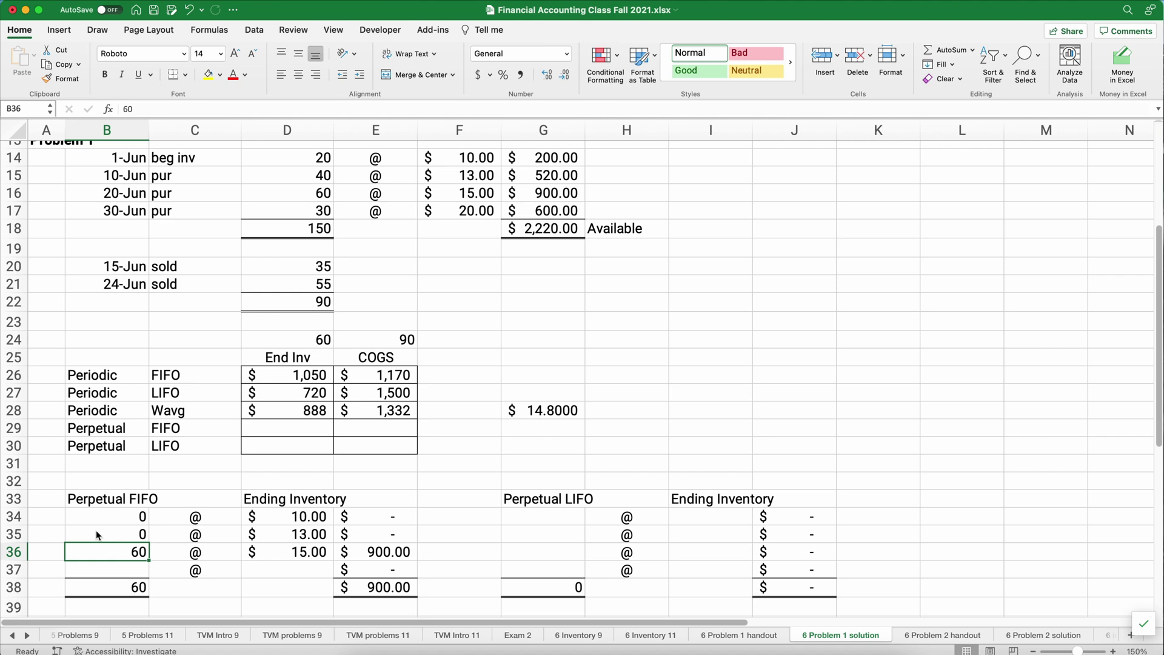
text(=60-)
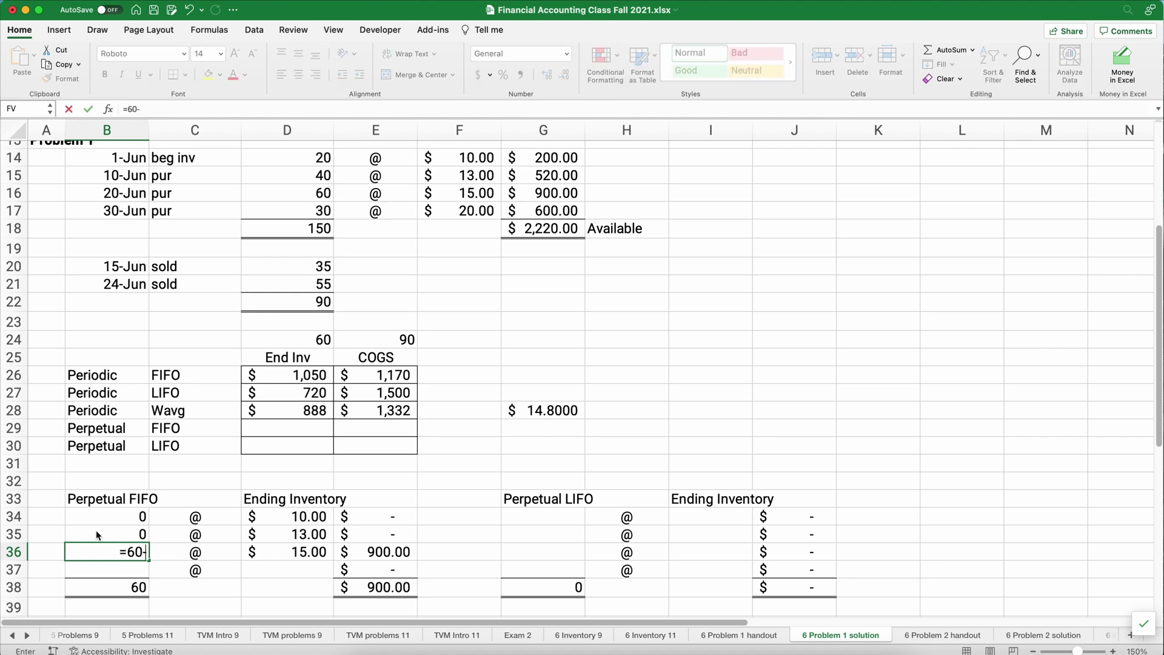
text(30)
key(Return)
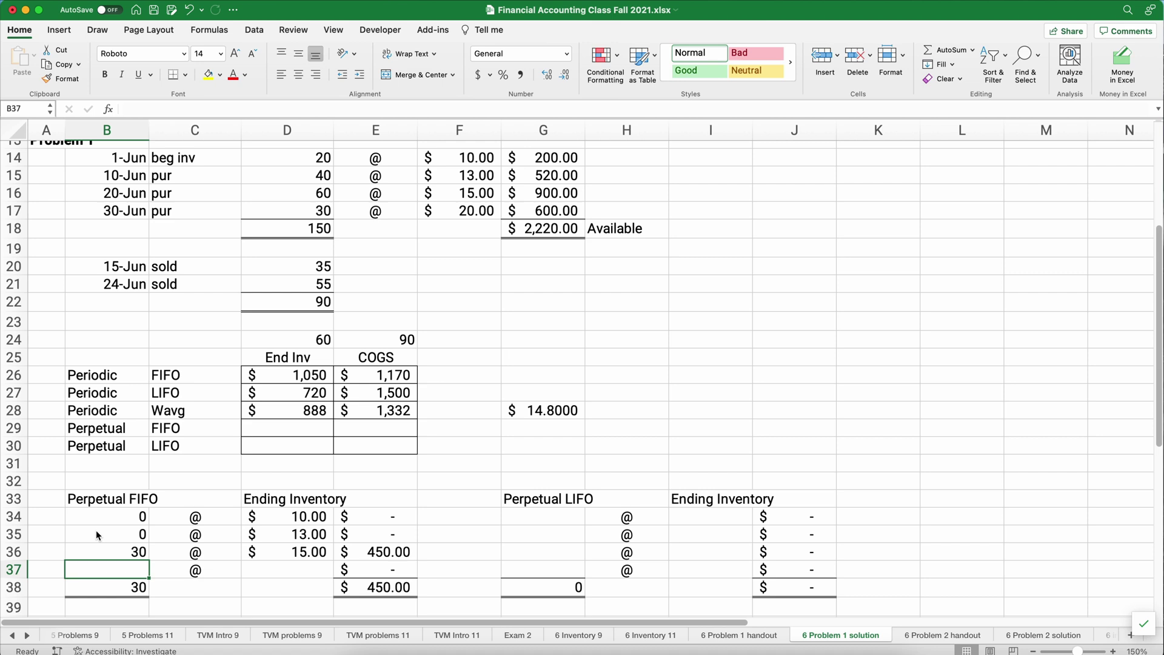
key(Up)
text(30)
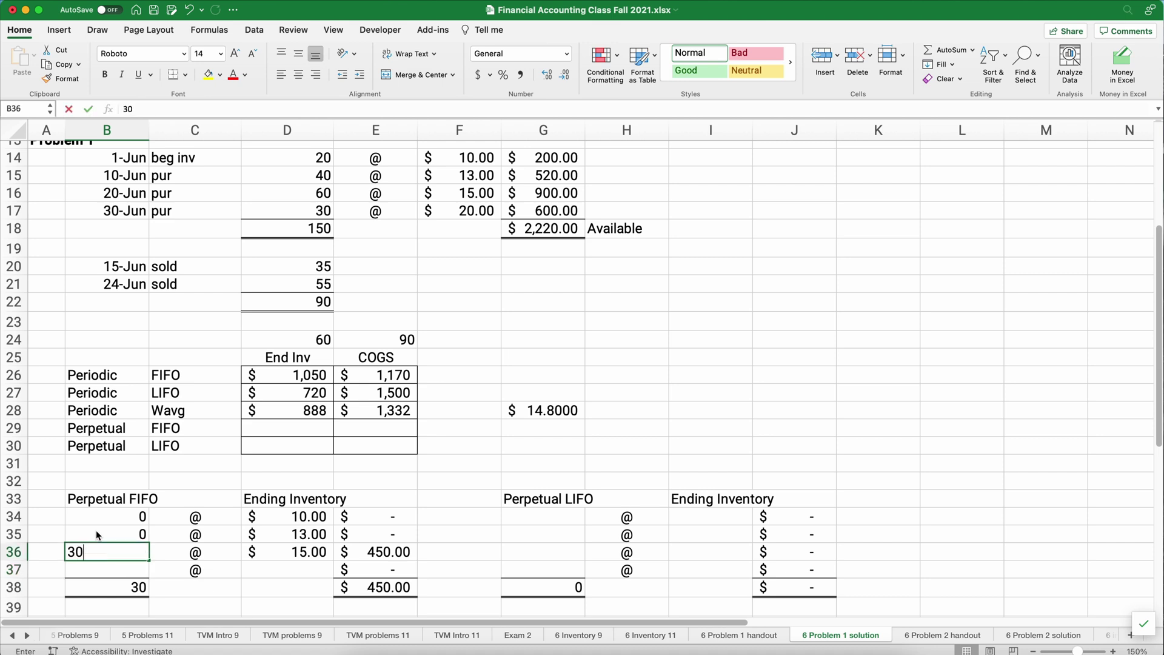
key(Return)
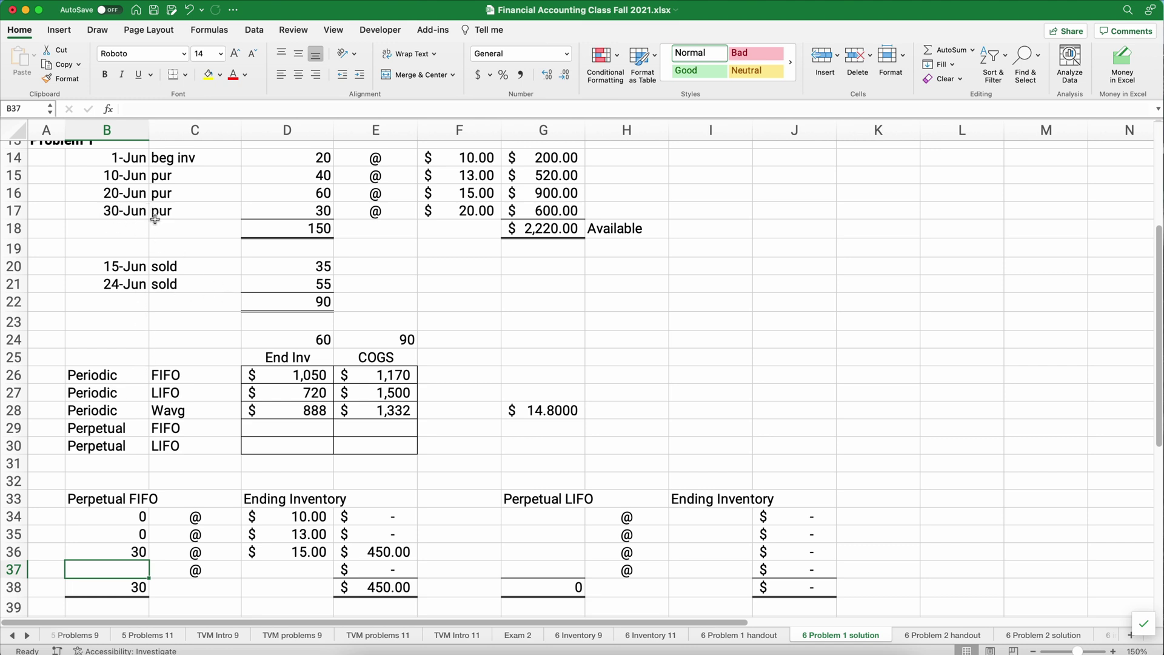
Enter the 30-Jun purchase layer in row 37 of the Perpetual FIFO table as 30 units at a cost of 20.
text(30)
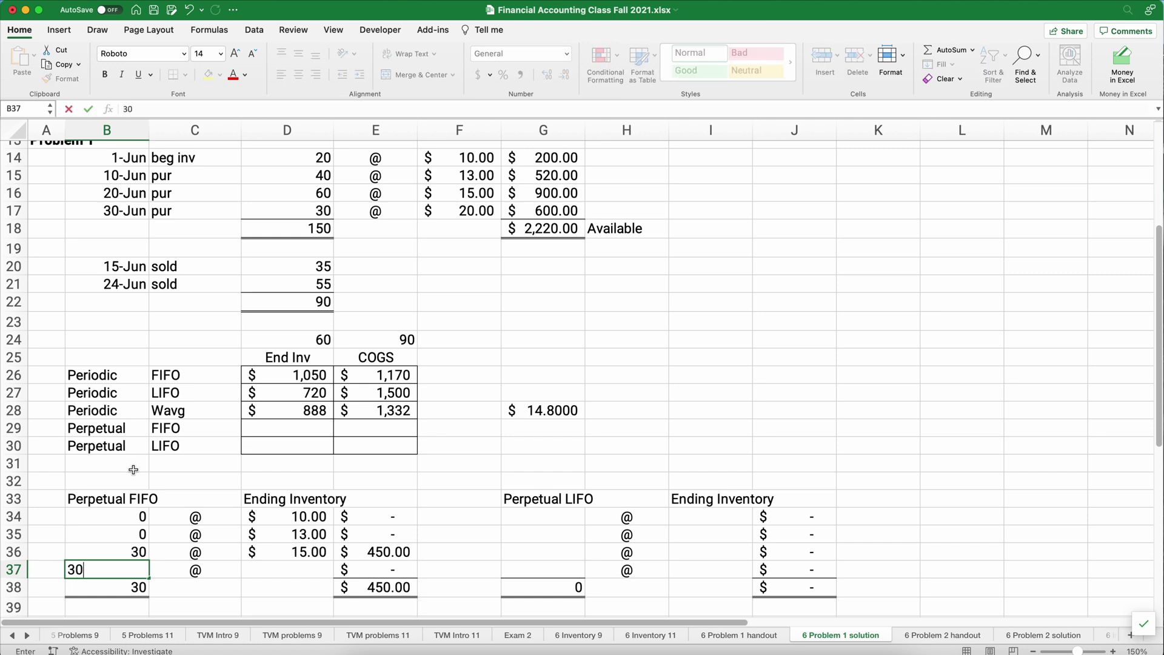
key(Tab)
key(Tab)
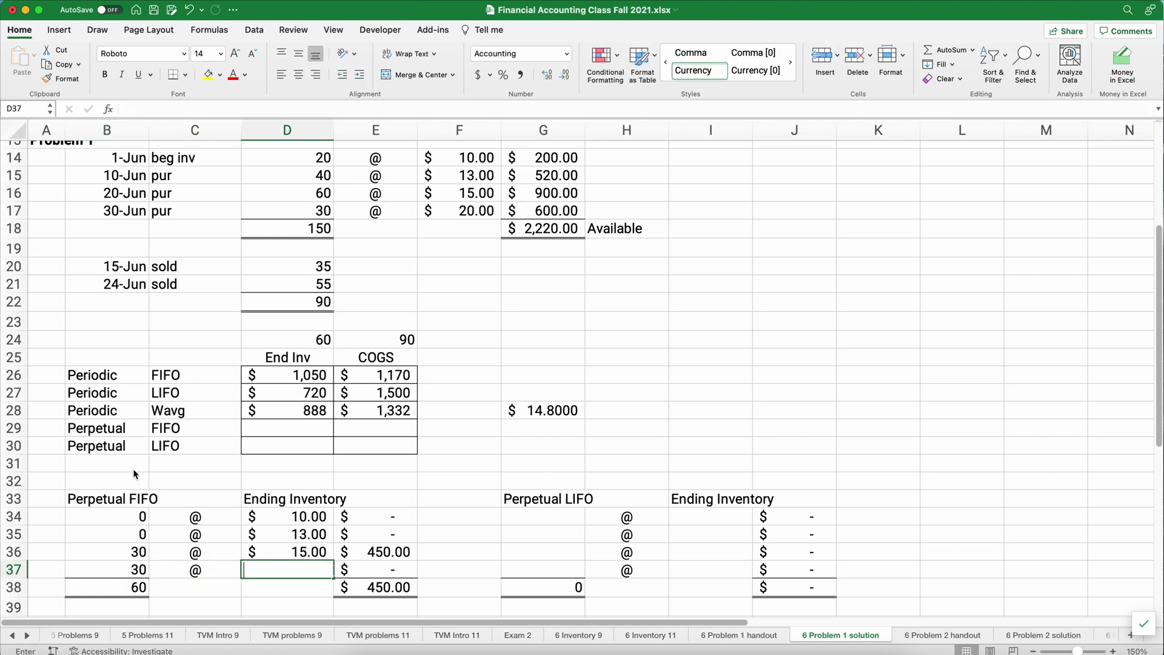
text(20)
key(Return)
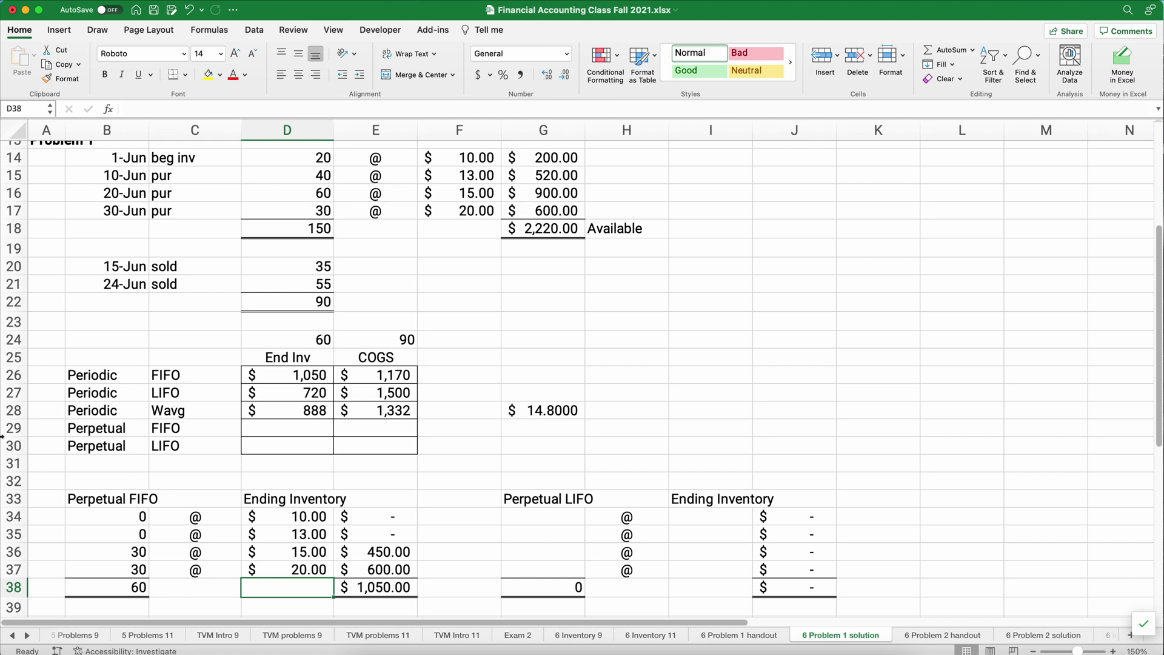
Link the perpetual FIFO ending inventory in D29 to the Perpetual FIFO table total with the formula =E38.
click(269, 431)
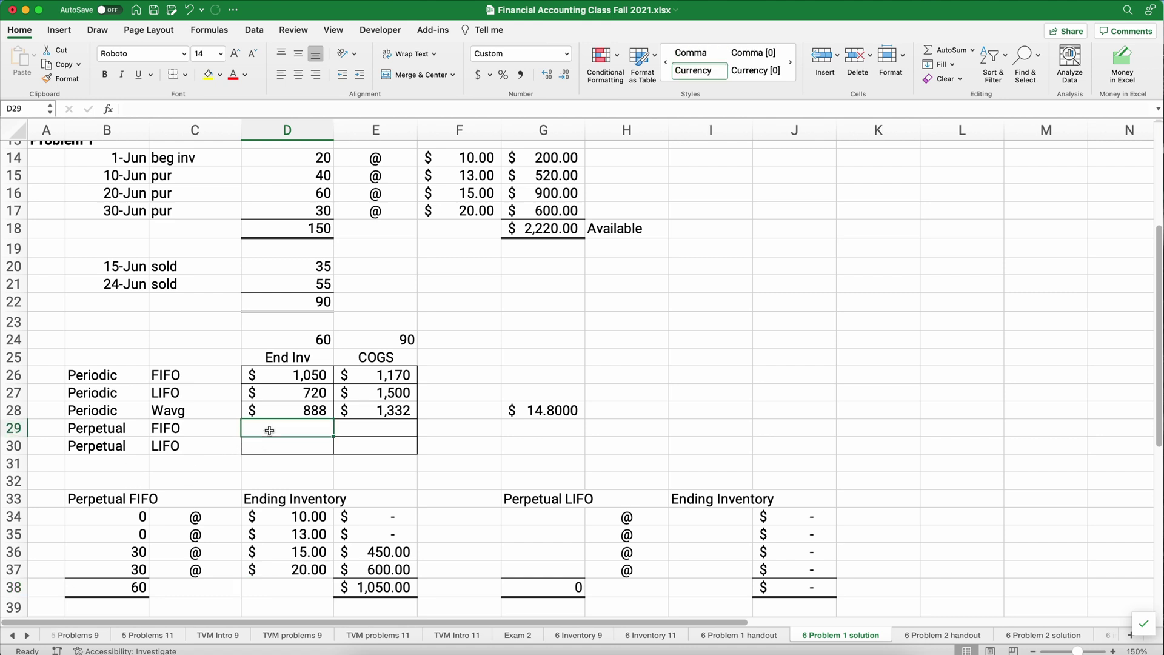
text(=)
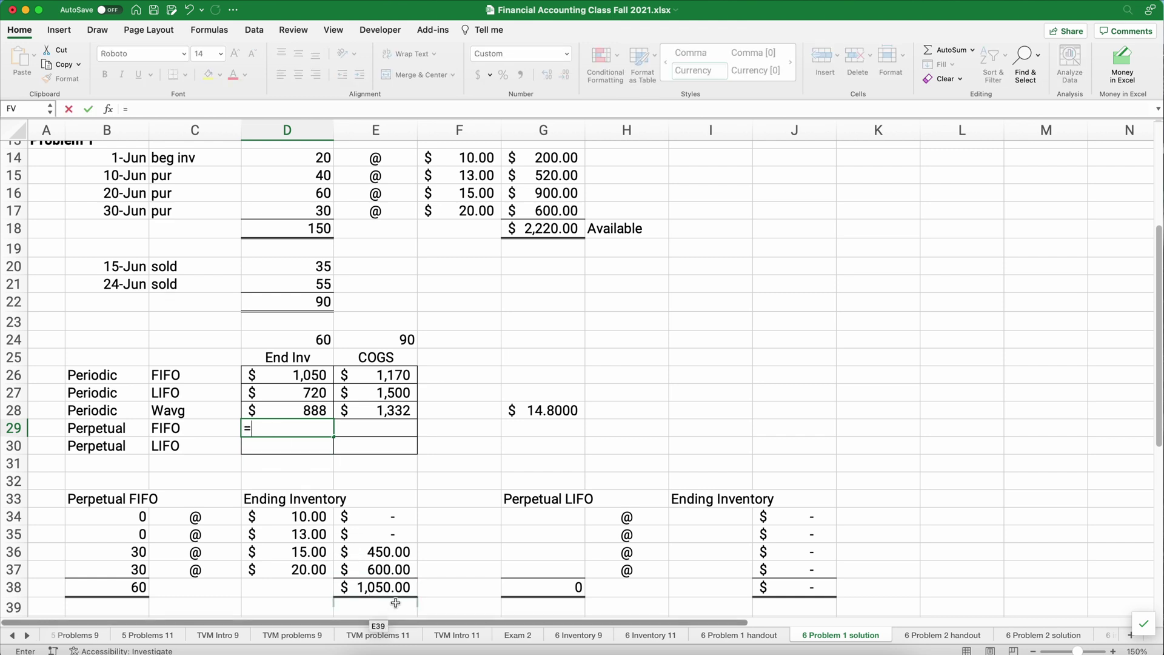
click(390, 583)
key(Return)
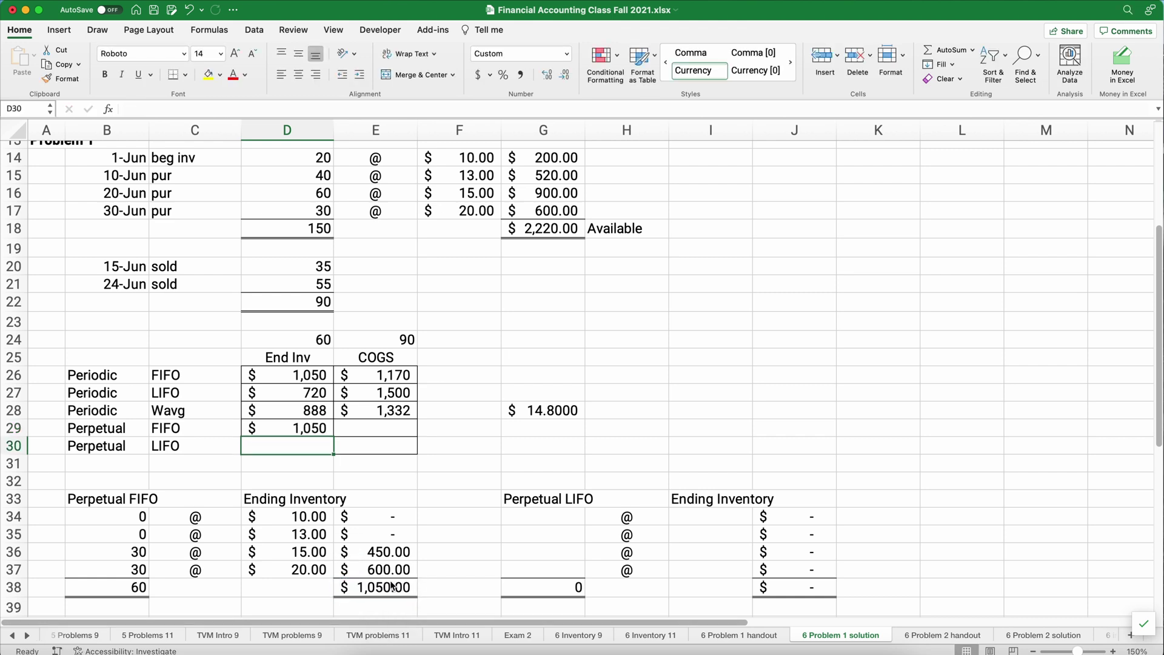
Calculate the perpetual FIFO COGS in E29 with the formula =G18-D29.
click(399, 430)
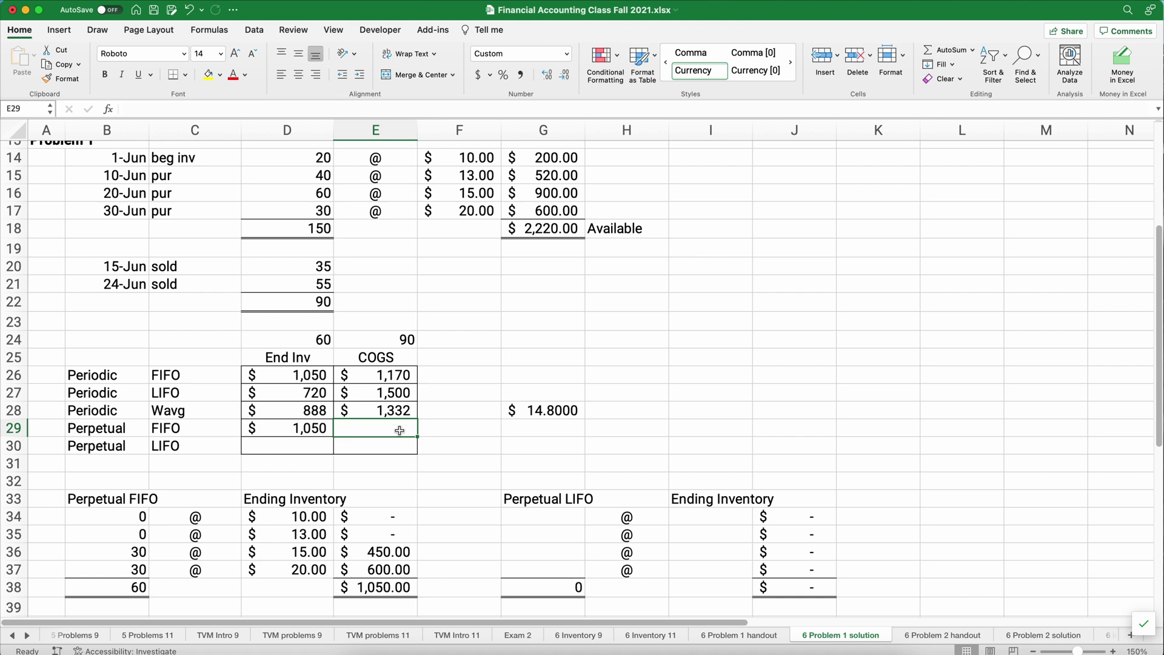
text(=)
click(551, 227)
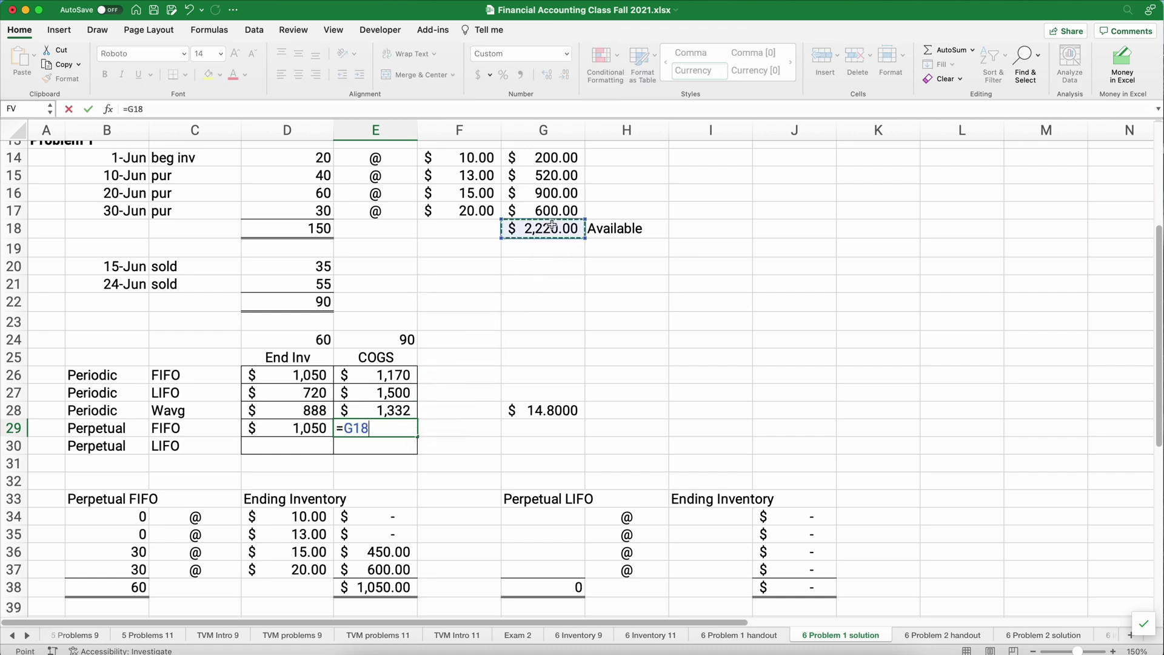
text(-)
click(307, 428)
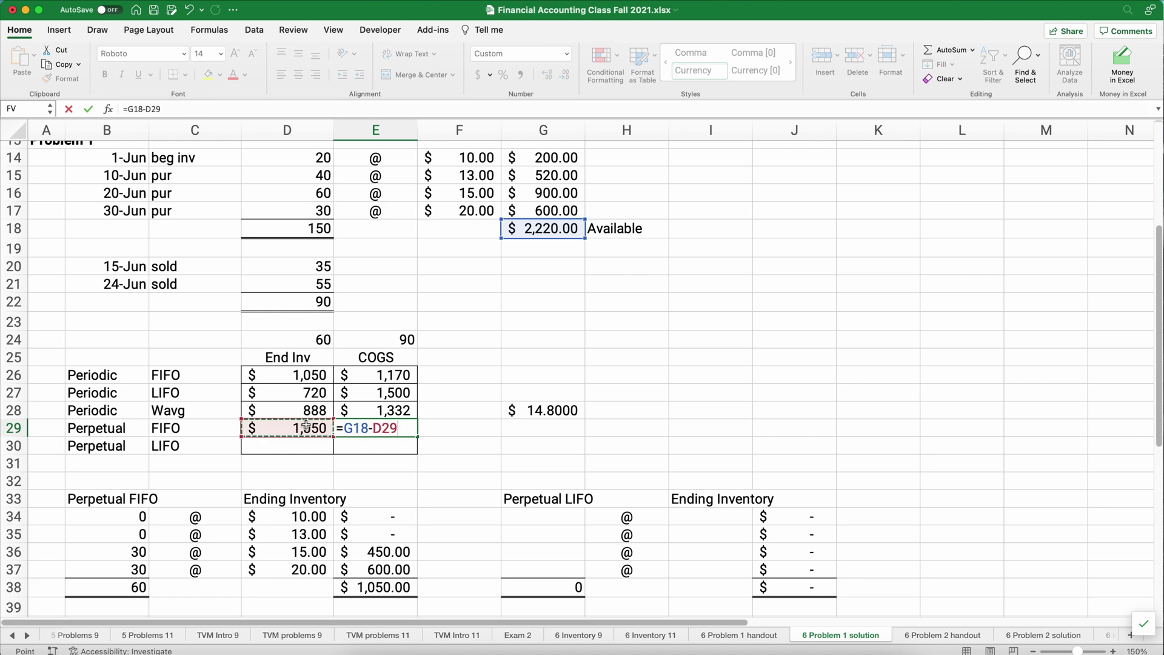
key(Return)
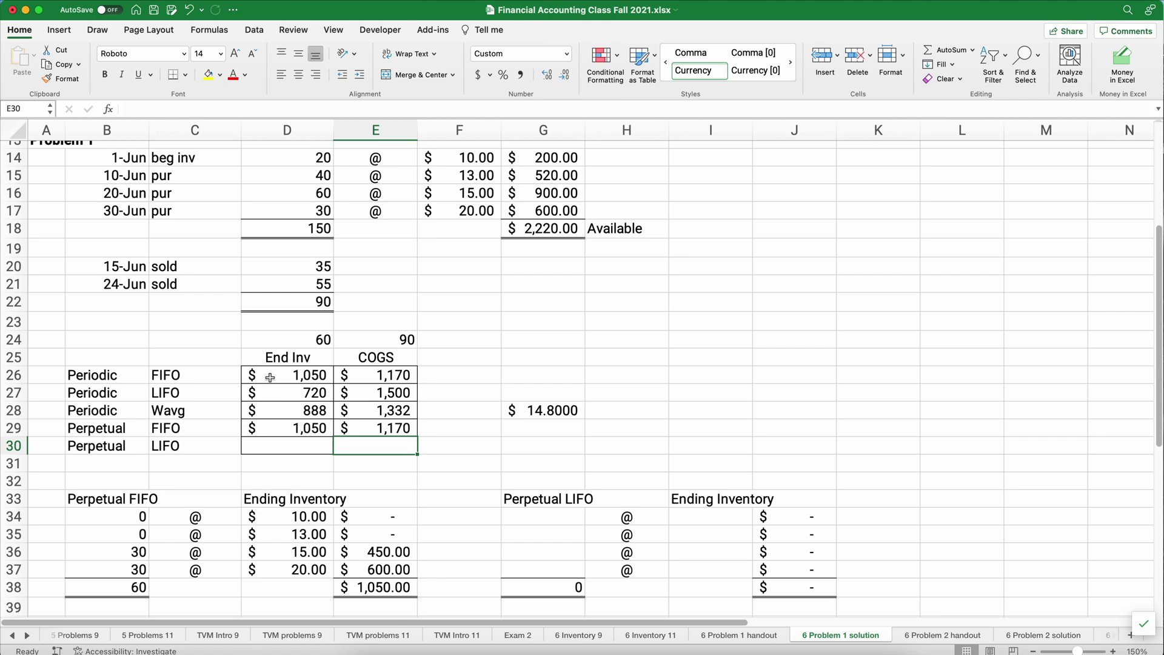
Shade the periodic FIFO results D26:E26 and the perpetual FIFO results D29:E29 with a light green fill.
drag(270, 377, 355, 374)
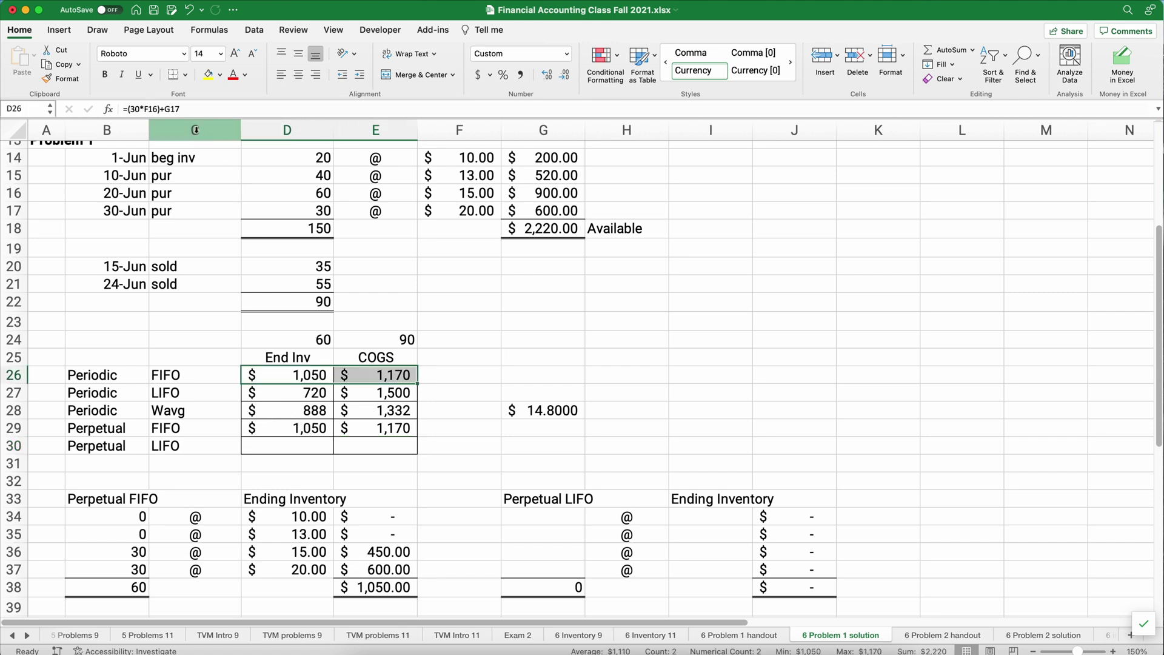
click(220, 74)
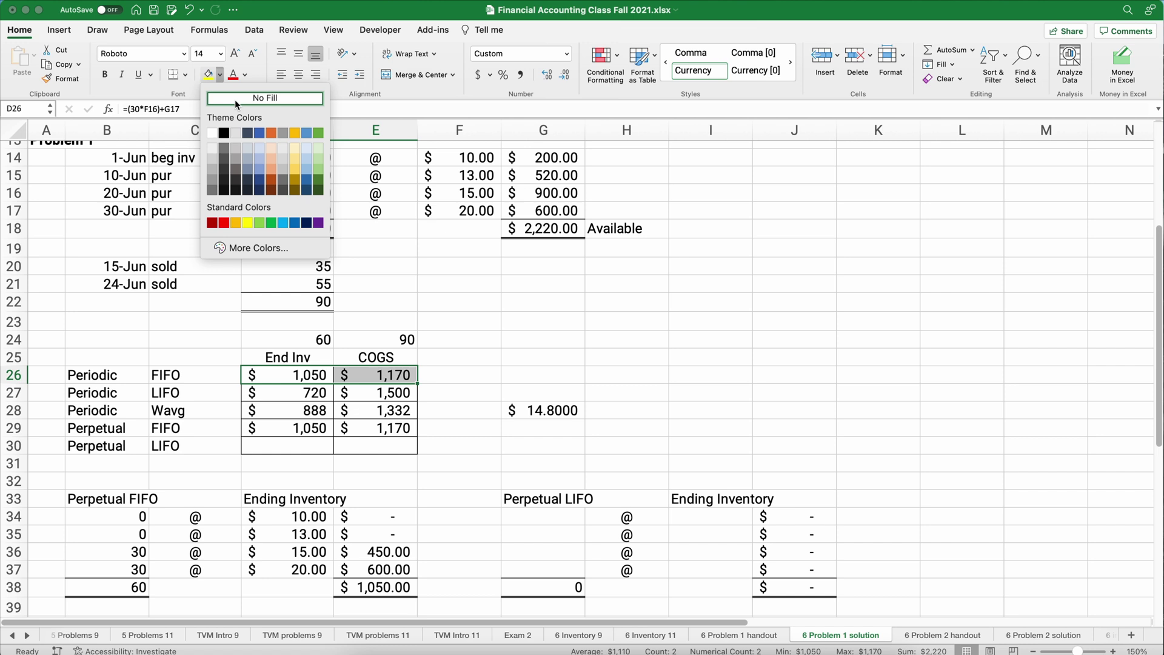
click(318, 148)
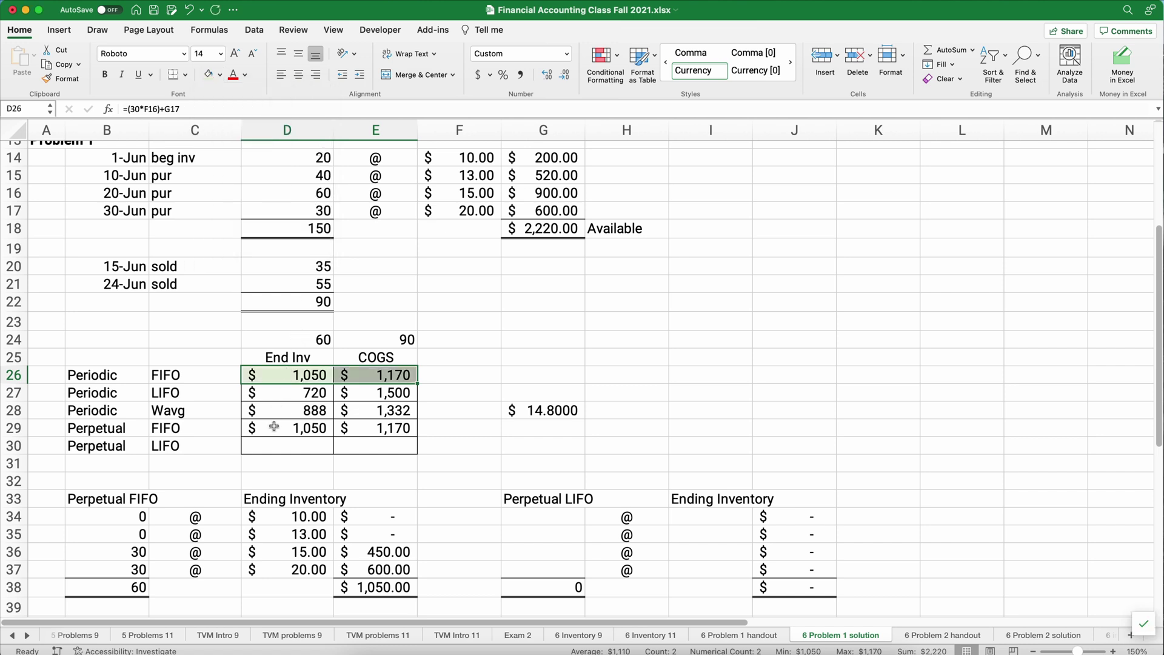
drag(274, 427, 342, 427)
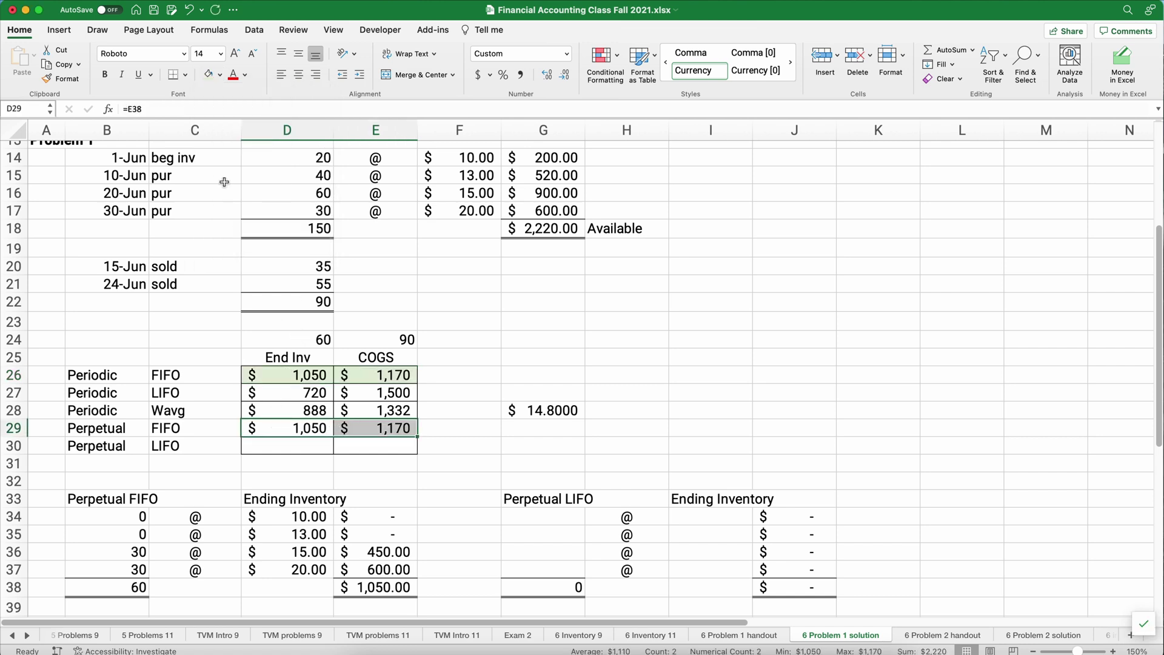
click(208, 77)
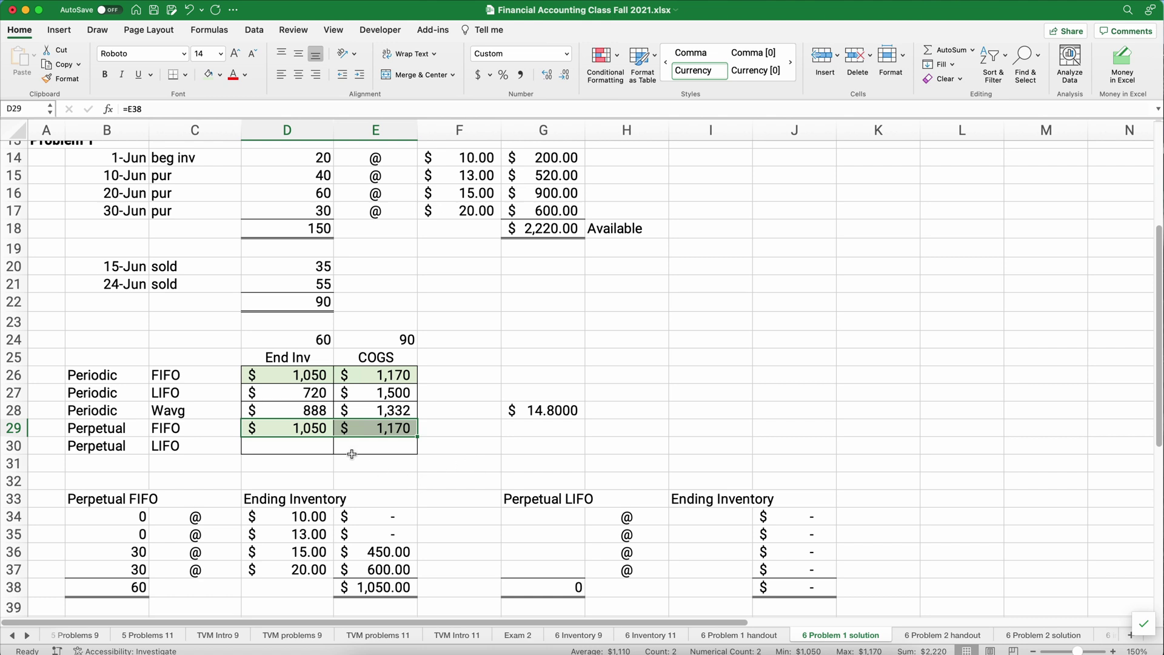
click(315, 448)
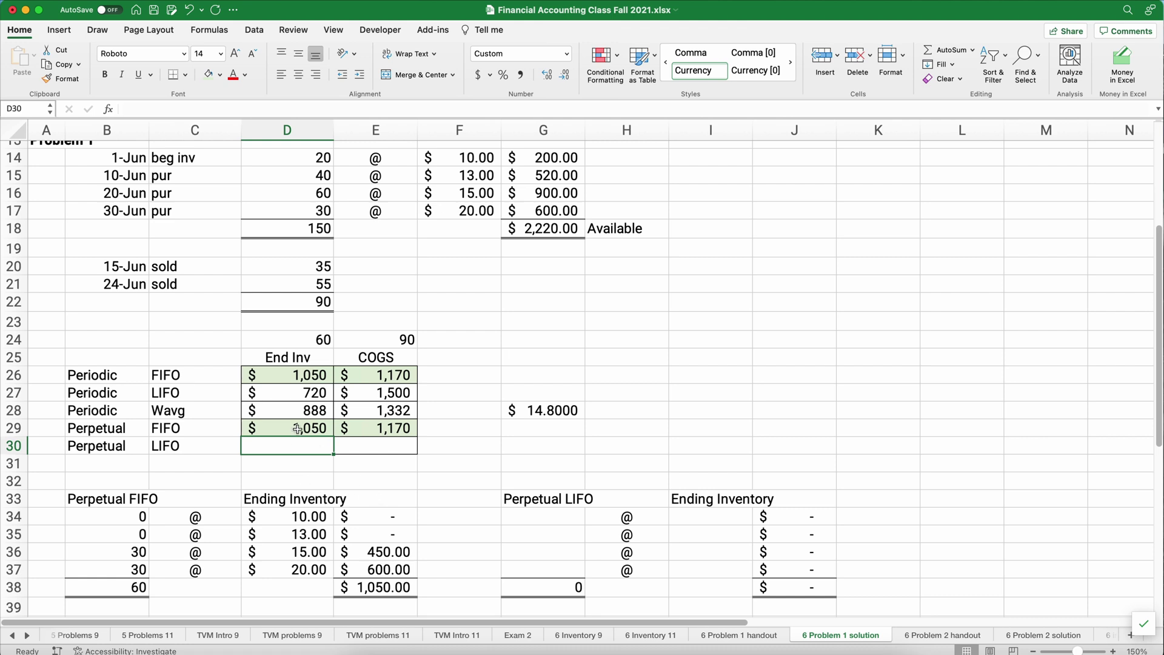
scroll(298, 429, up, 2)
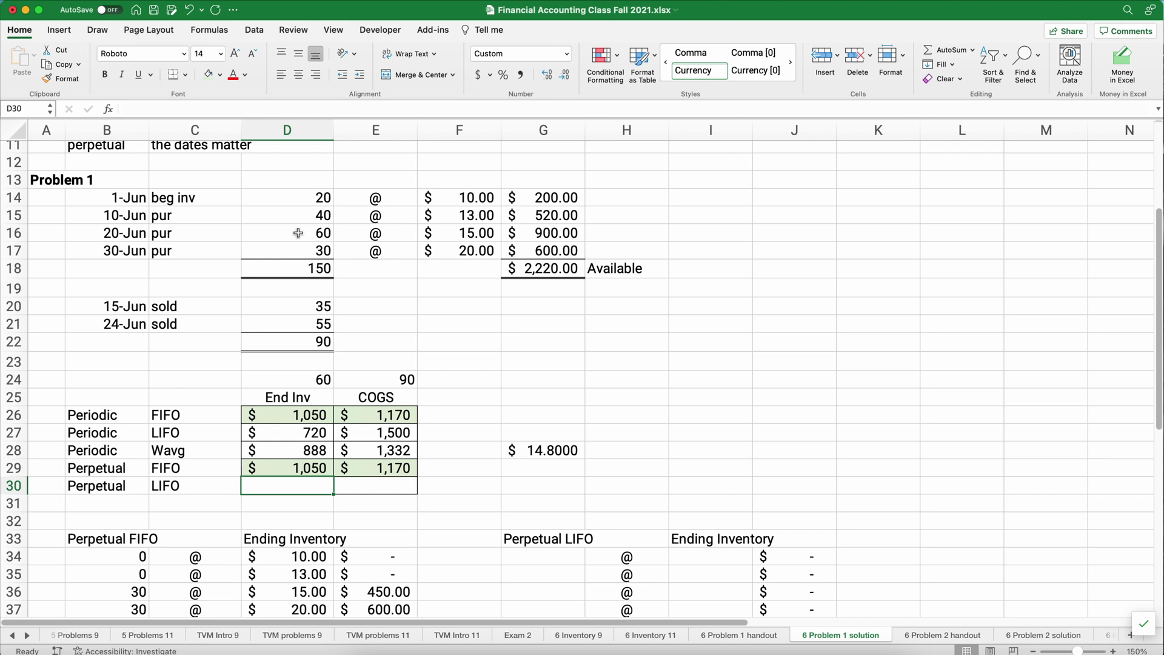
scroll(346, 346, down, 3)
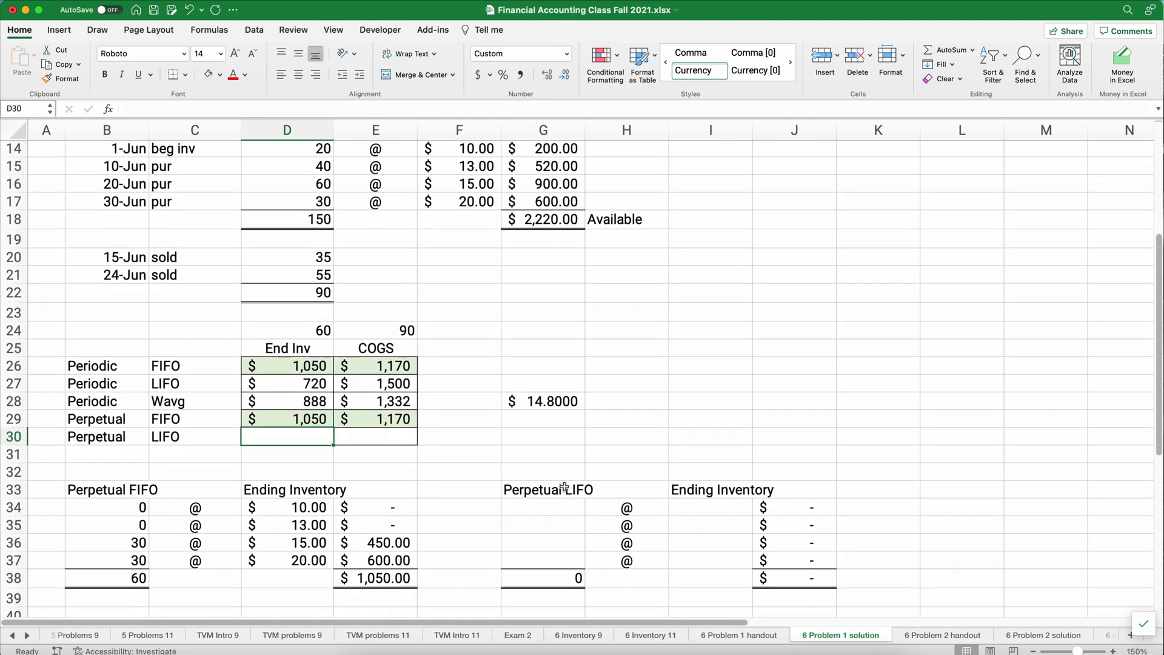
Enter the beginning inventory layer in row 34 of the Perpetual LIFO table as 20 units at a cost of 10.
click(552, 506)
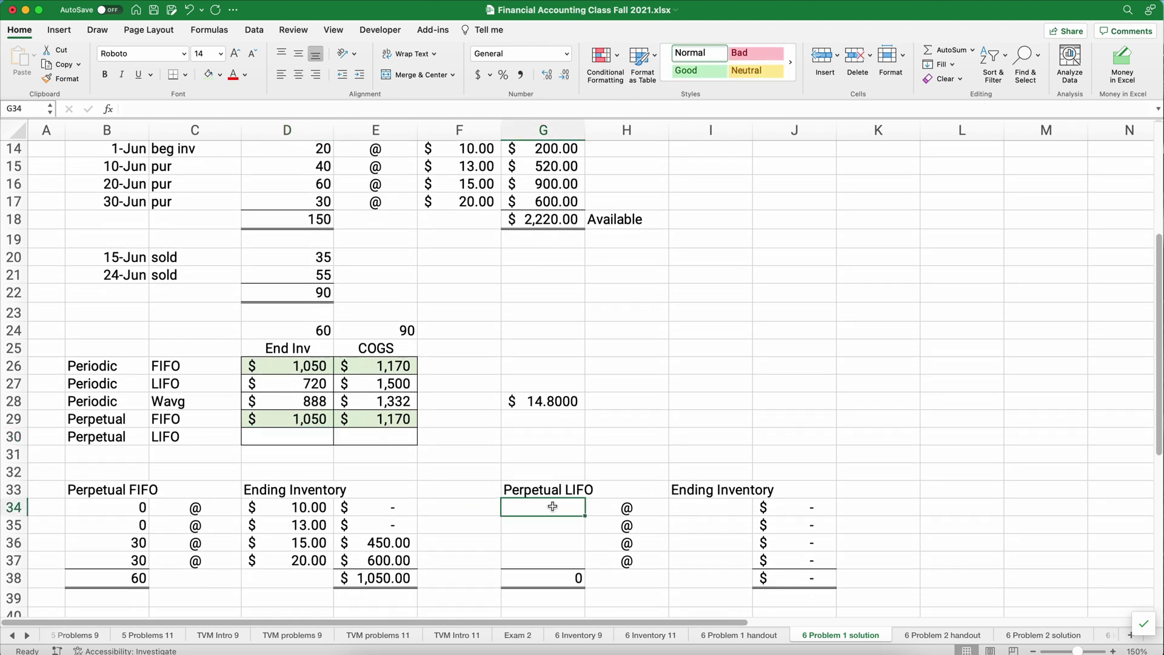
text(20)
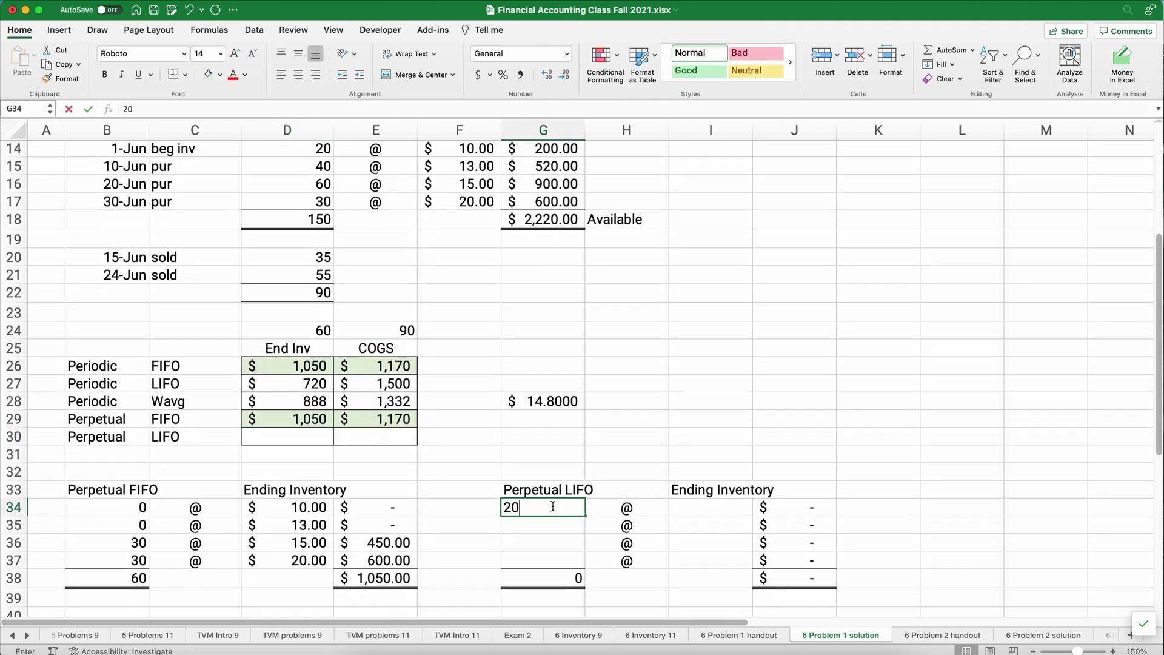
key(Tab)
key(Tab)
text(10)
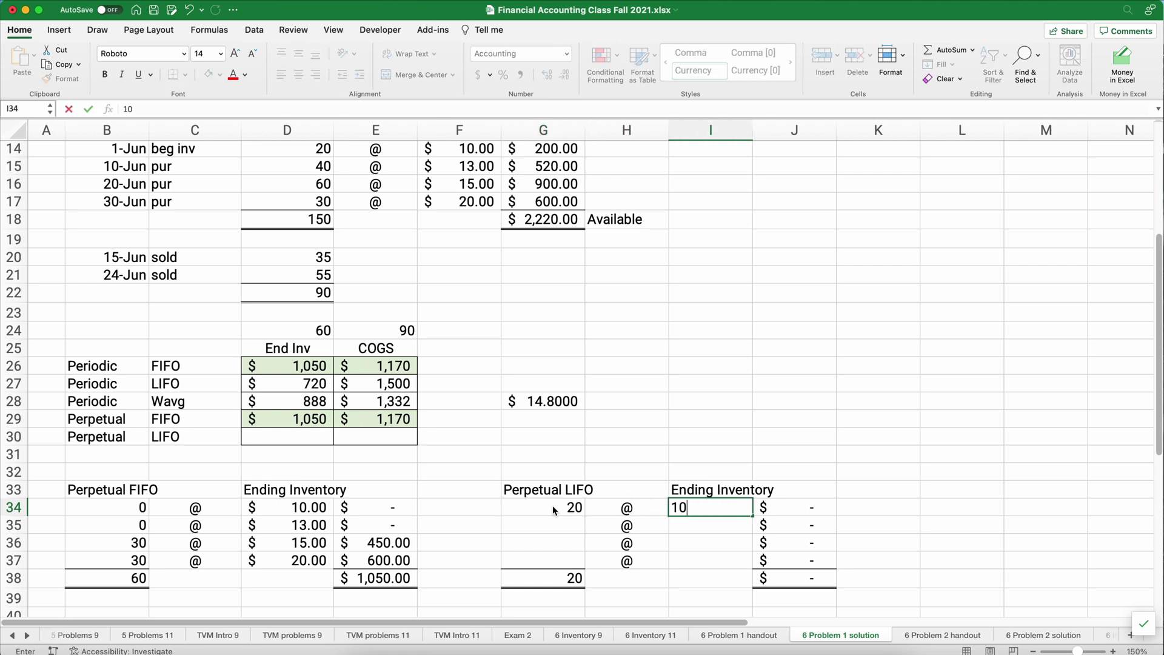
key(Return)
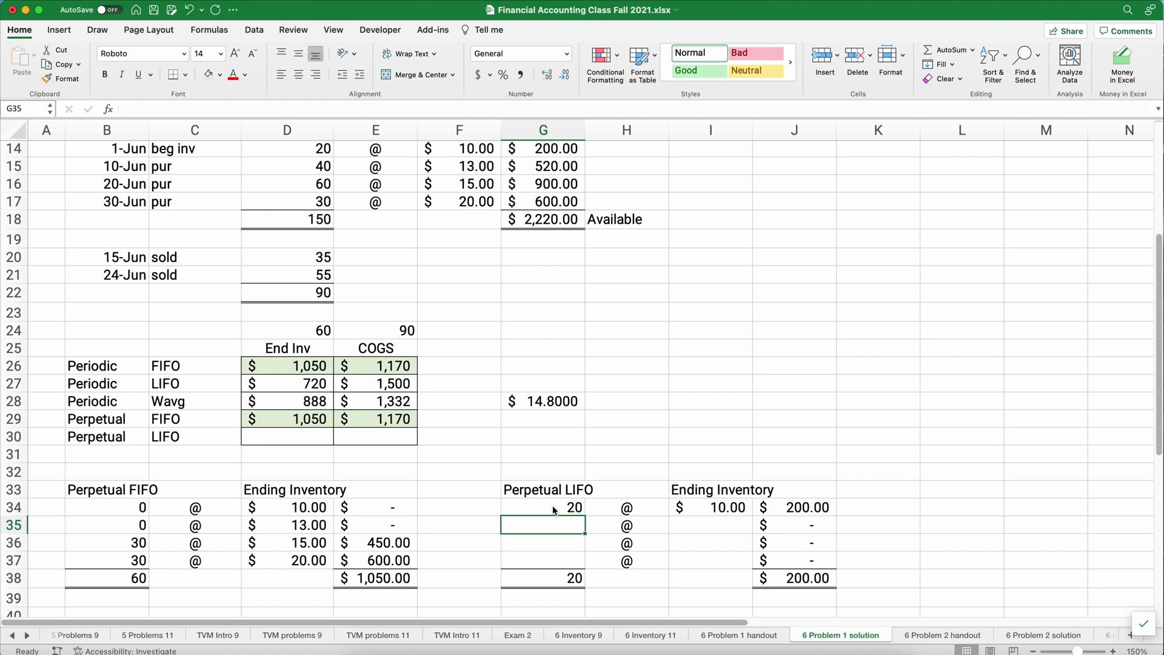
Enter the 10-Jun purchase layer in row 35 of the Perpetual LIFO table as 40 units at a cost of 13.
text(40)
key(Tab)
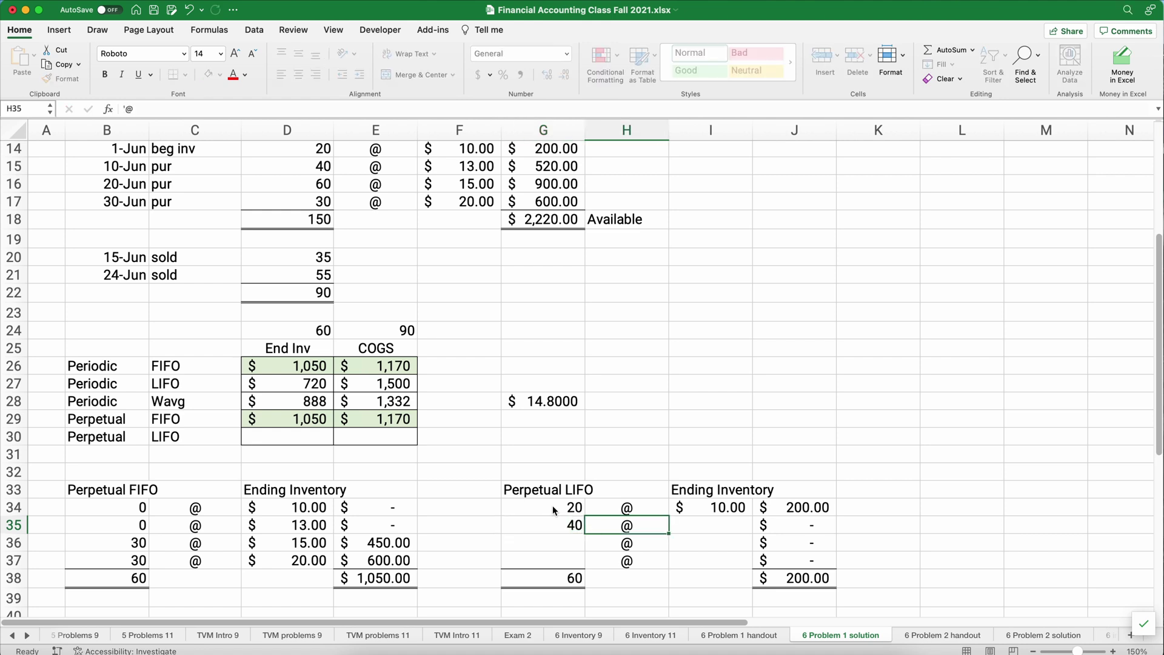
key(Tab)
text(13)
key(Tab)
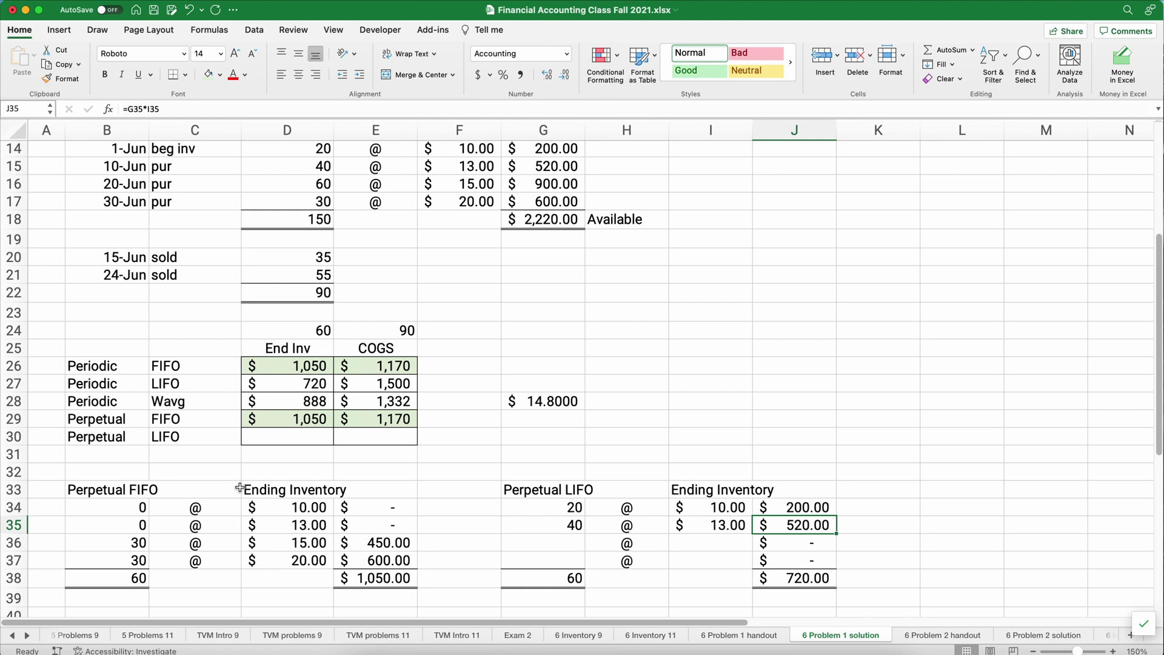
Deduct the 15-Jun sale from the 10-Jun layer by changing G35 in the Perpetual LIFO table to =40-35.
drag(121, 259, 299, 252)
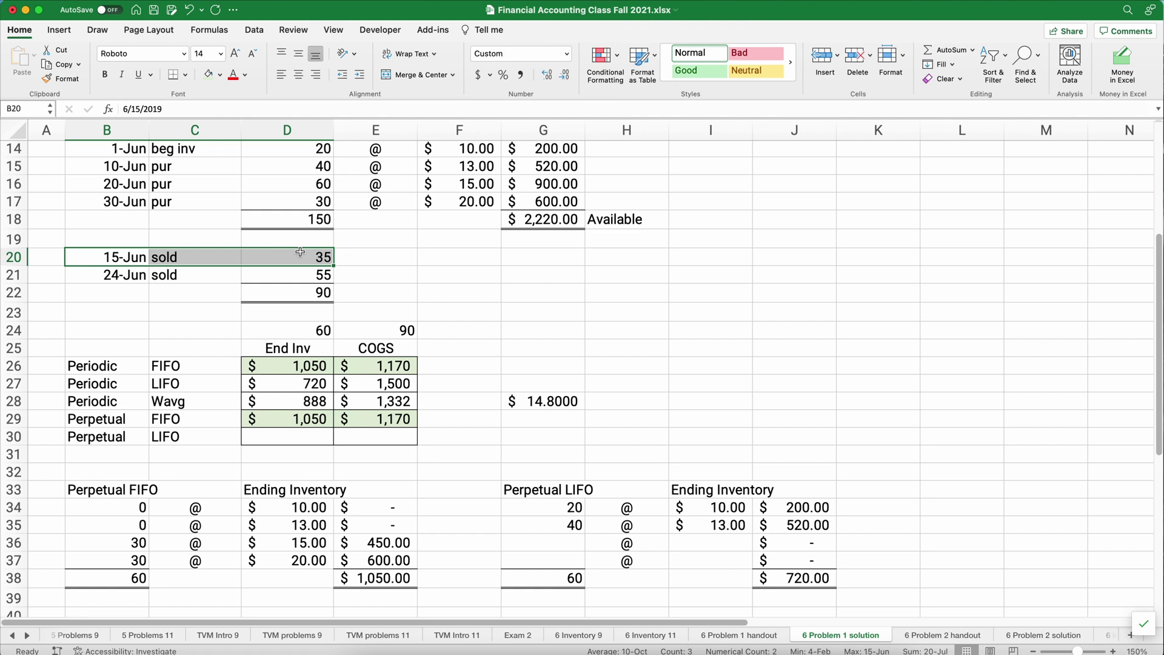
click(518, 525)
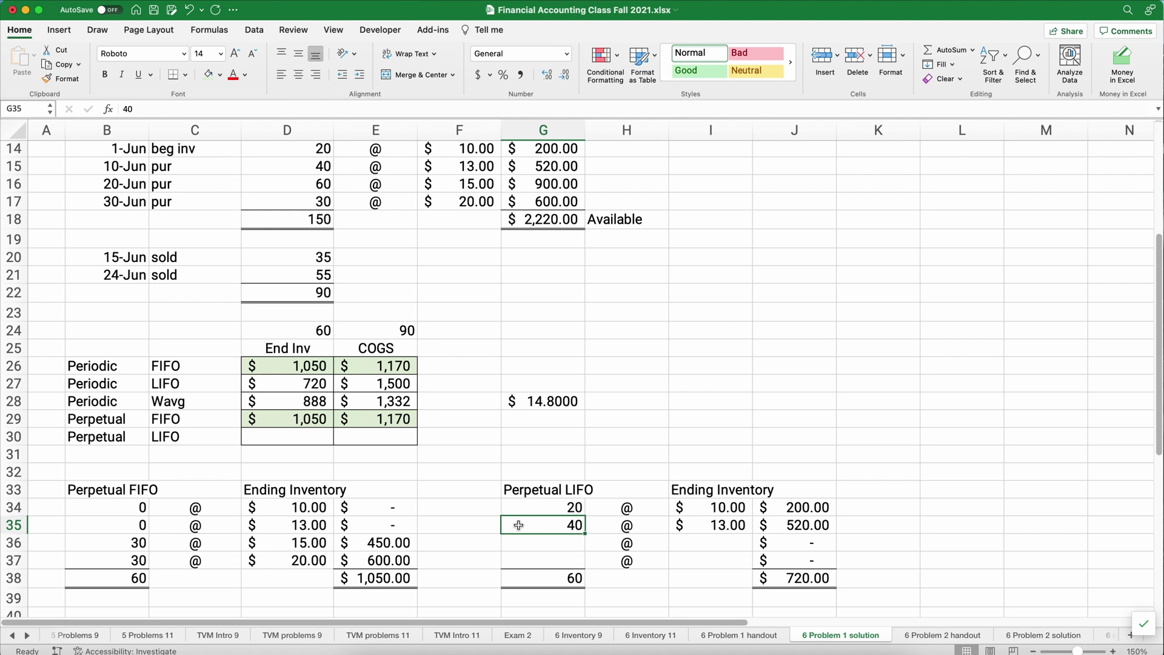
text(=40)
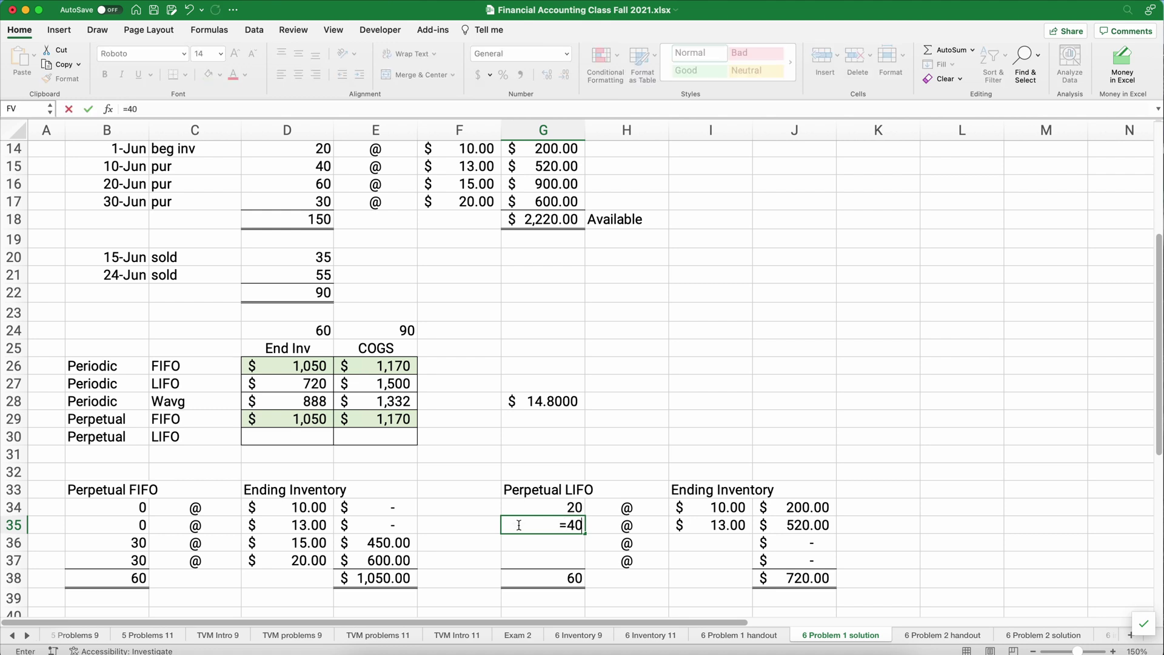
text(-35)
key(Return)
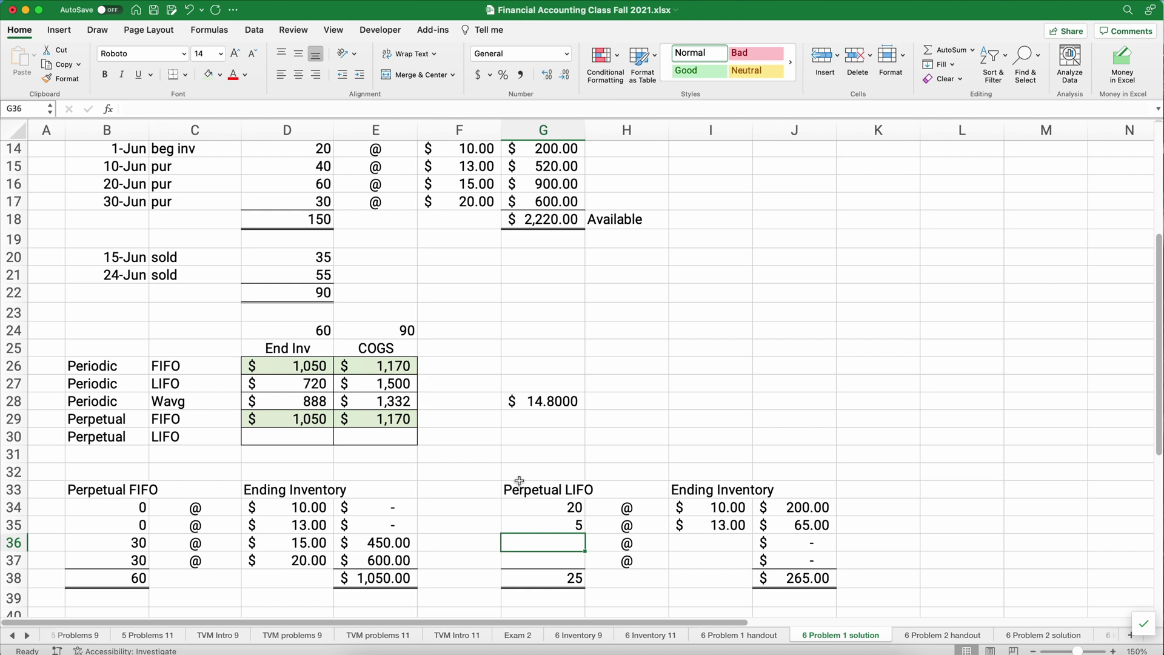
Enter the 20-Jun purchase layer in row 36 of the Perpetual LIFO table as 60 units at a cost of 15.
text(60)
key(Tab)
key(Tab)
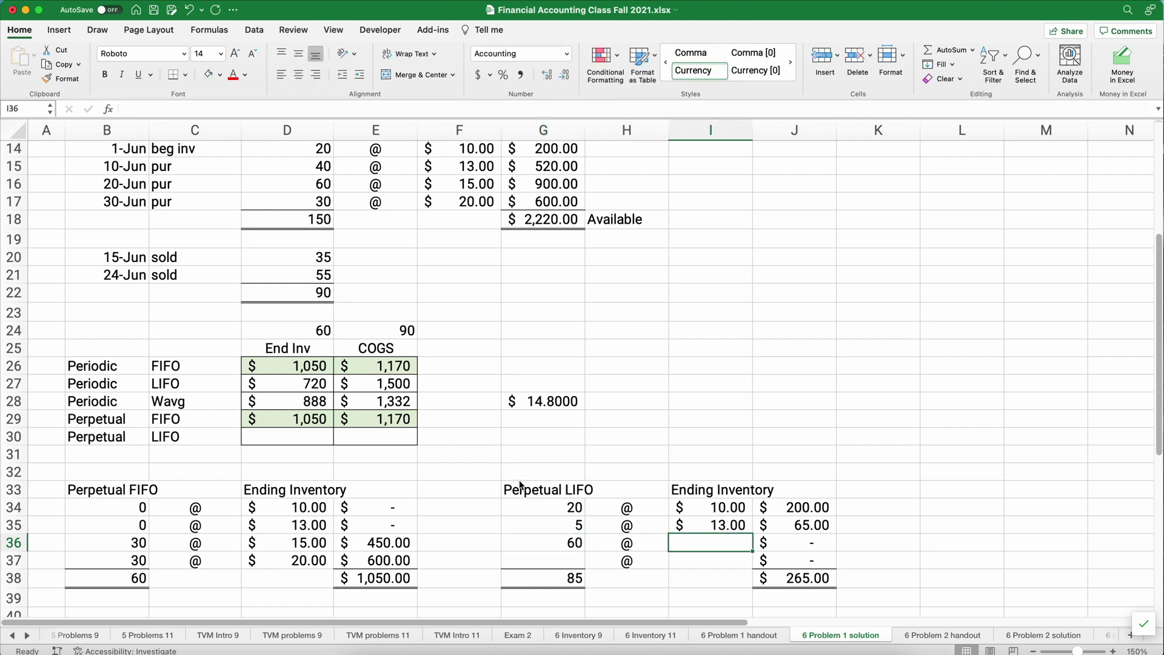
text(15)
key(Tab)
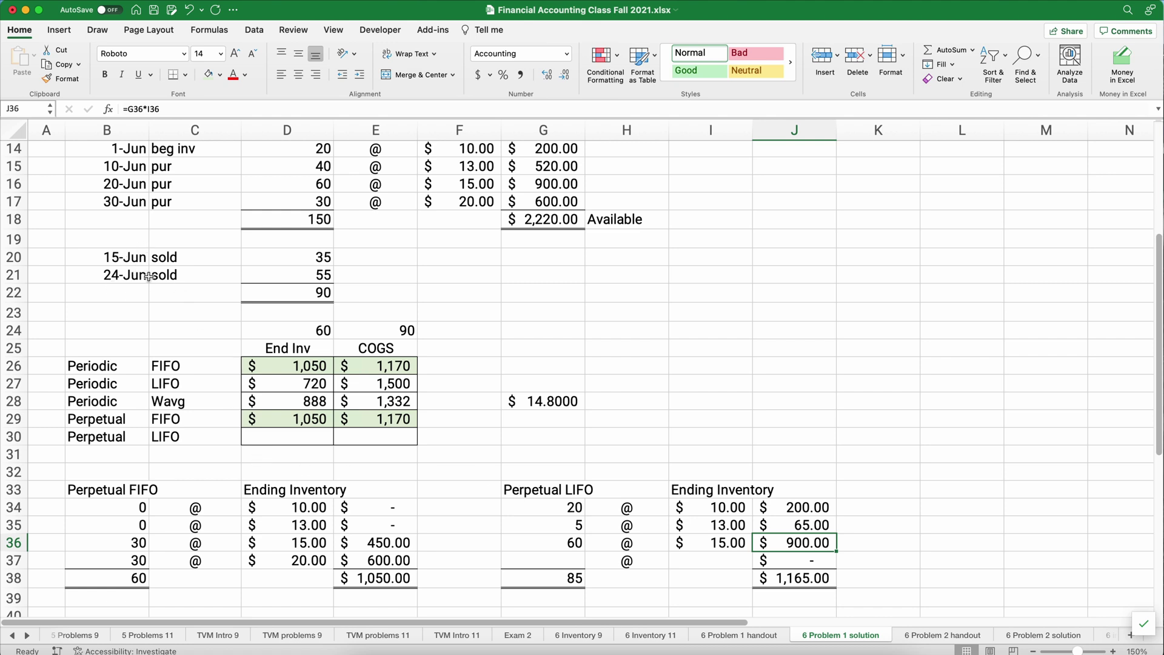
Deduct the 24-Jun sale from the 20-Jun layer by changing G36 in the Perpetual LIFO table to =60-55.
click(543, 546)
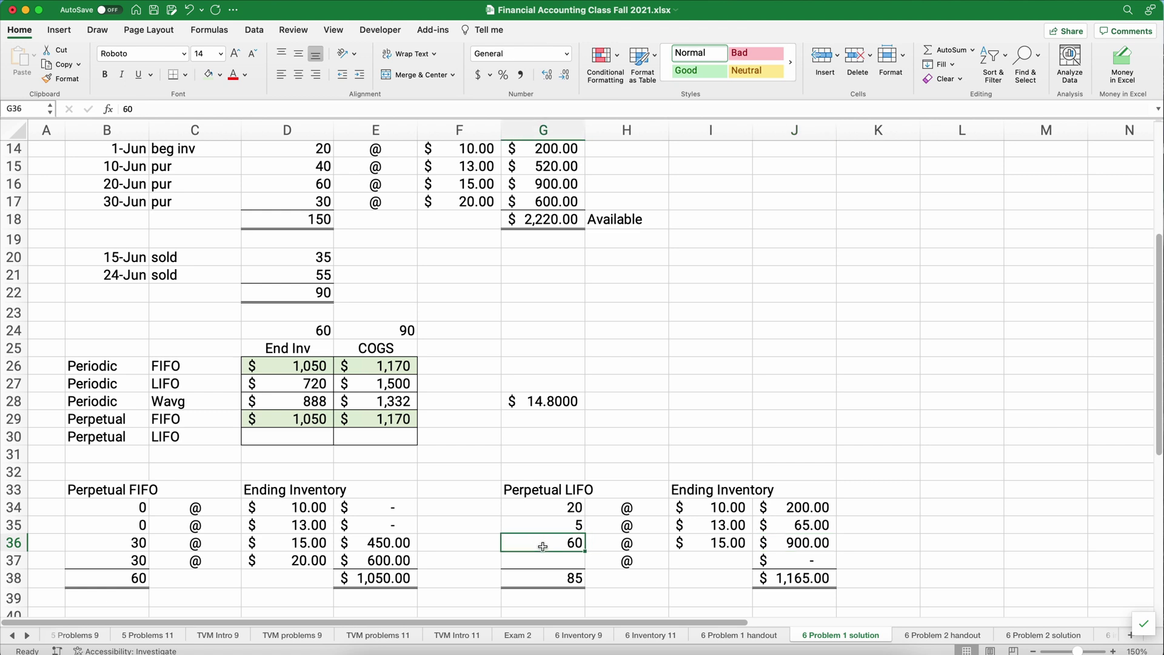
text(=6)
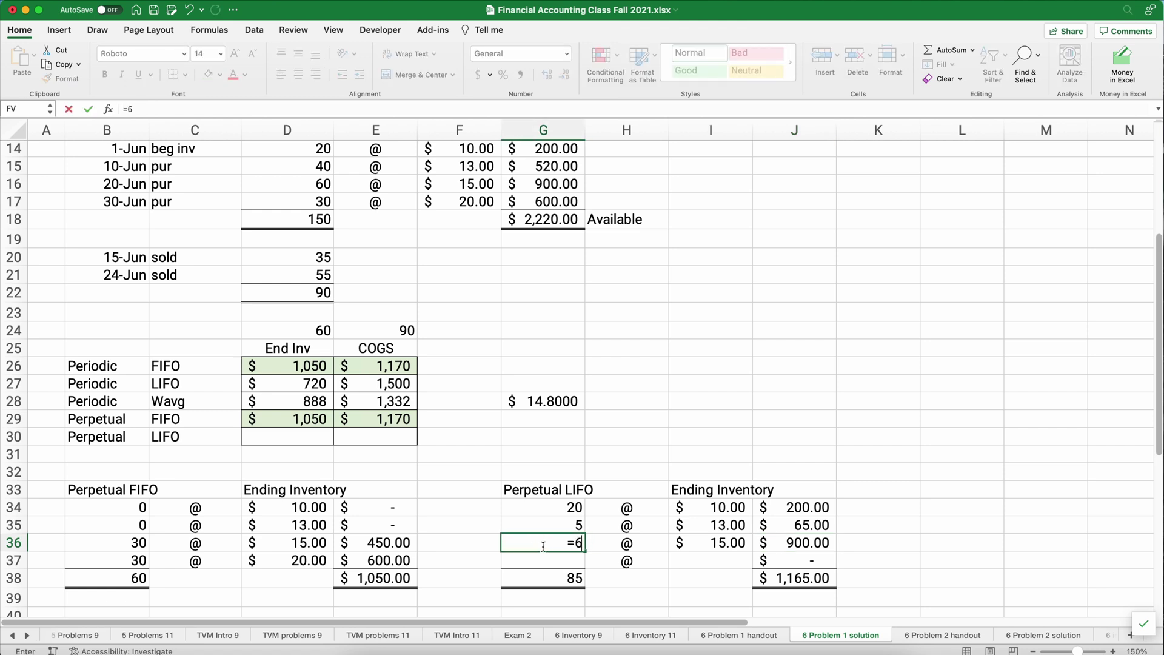
text(0-55)
key(Return)
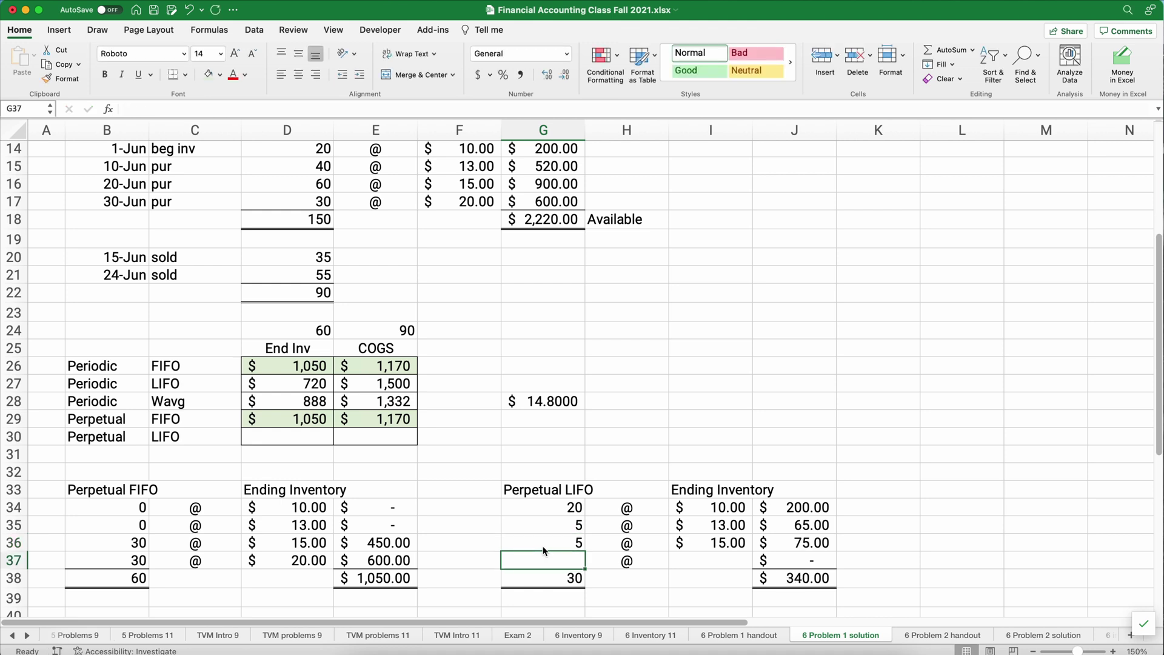
Enter the 30-Jun purchase layer in row 37 of the Perpetual LIFO table as 30 units at a cost of 20.
text(30)
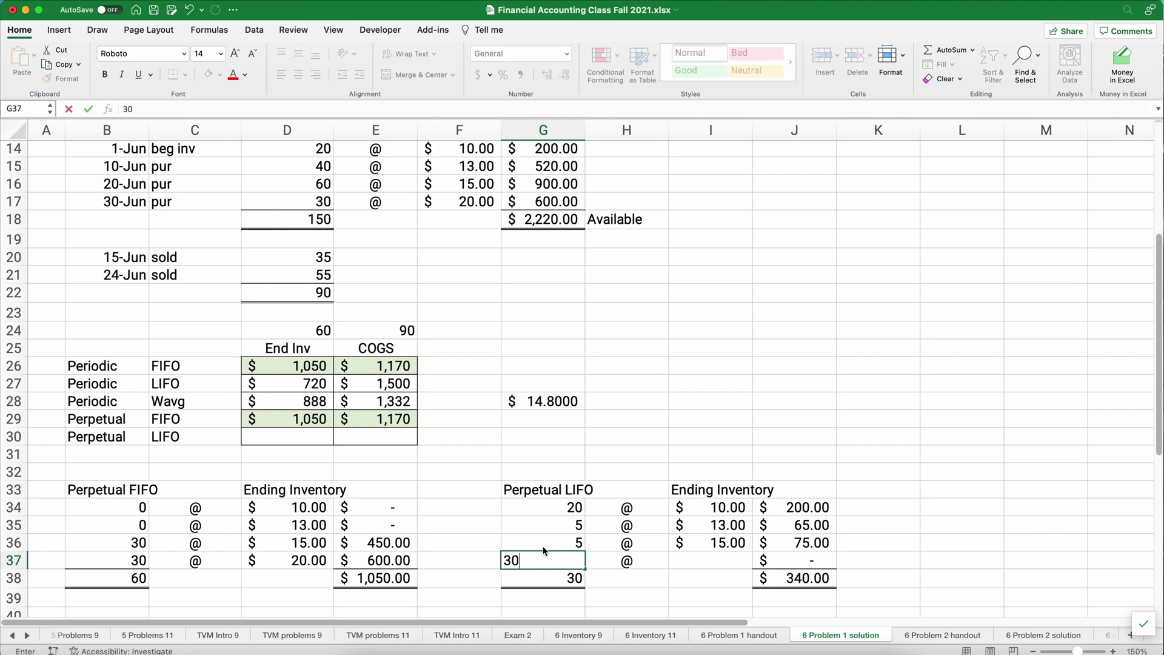
key(Tab)
key(Tab)
text(20)
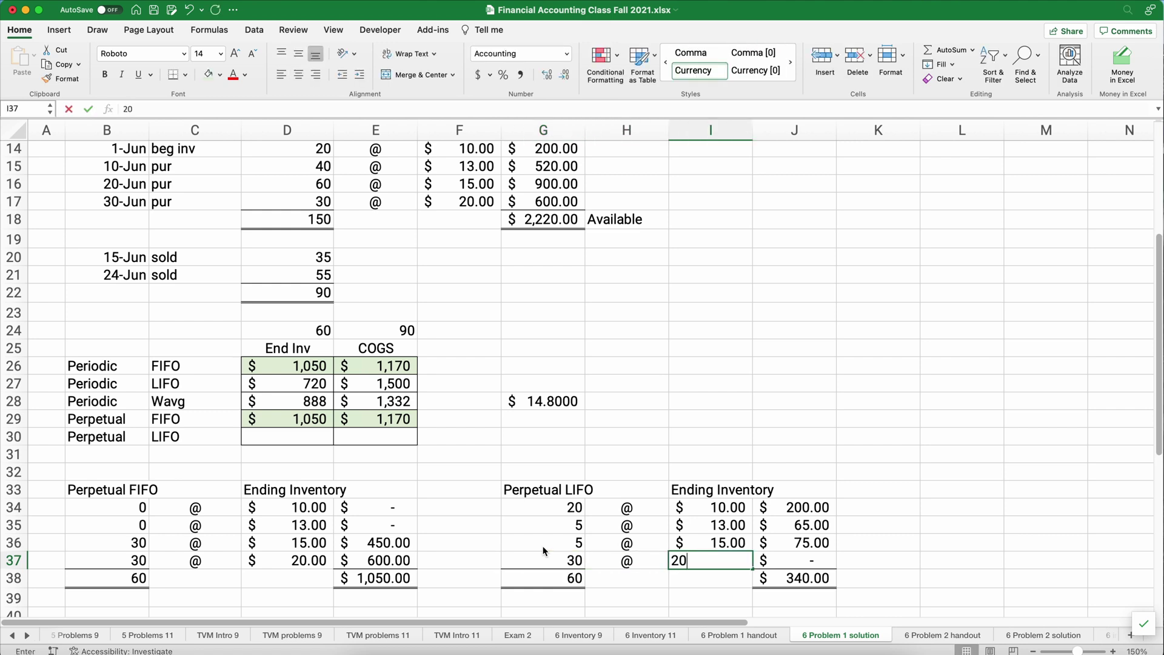
key(Tab)
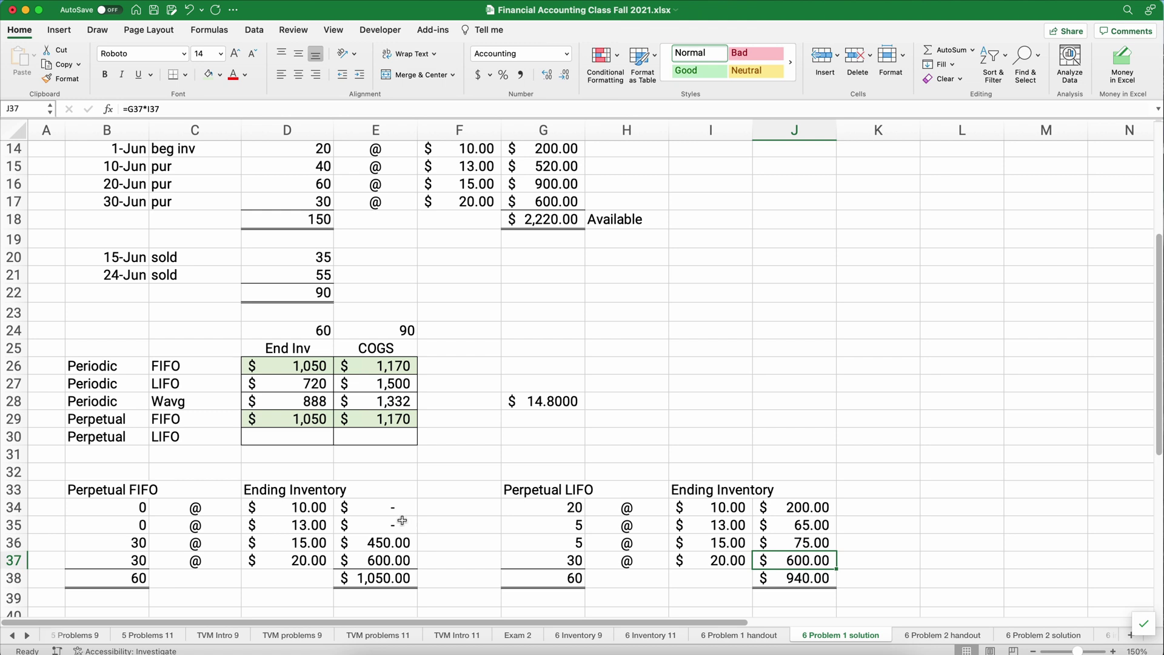
Link the perpetual LIFO ending inventory in D30 to the Perpetual LIFO table total with the formula =J38.
click(315, 436)
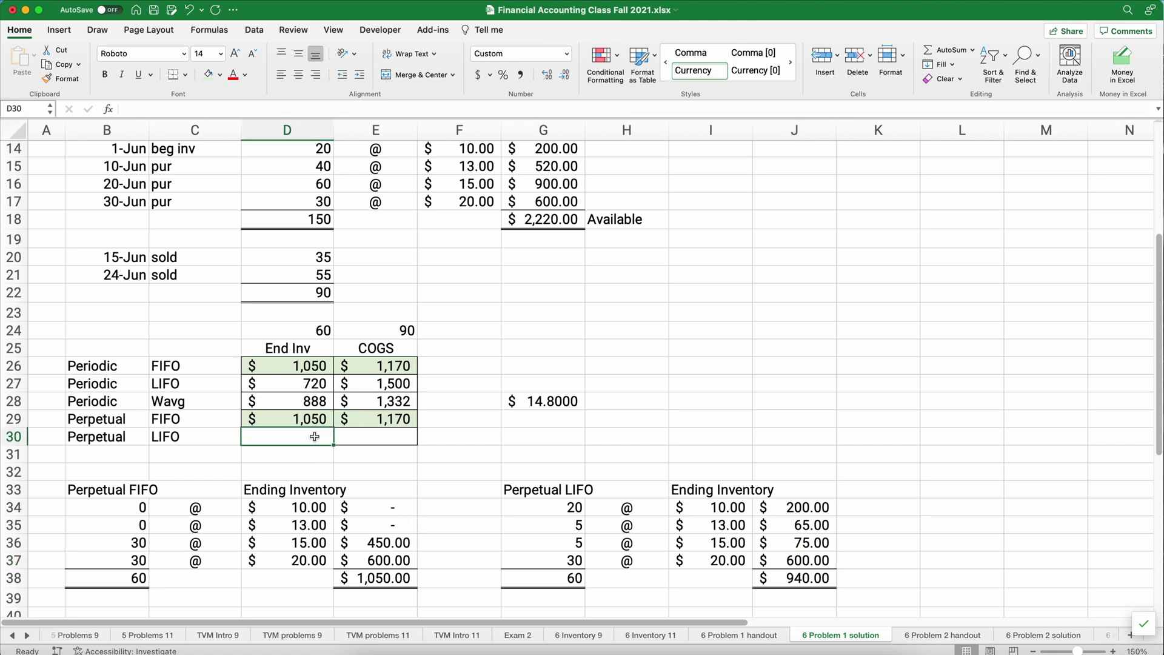
text(=)
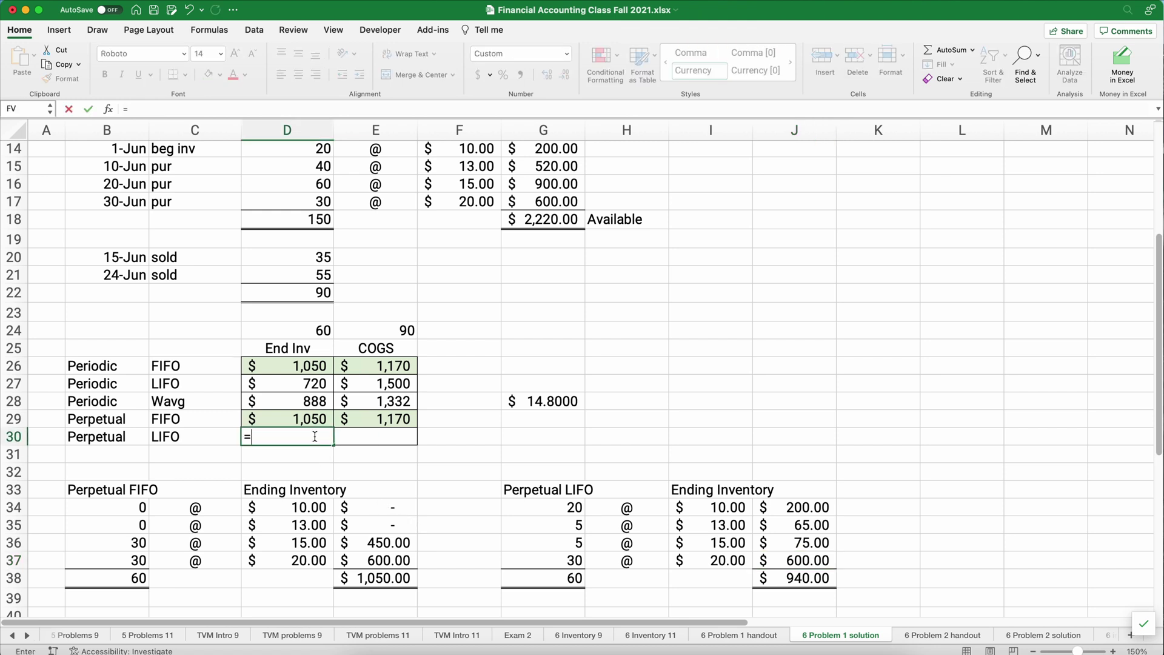
click(796, 577)
key(Return)
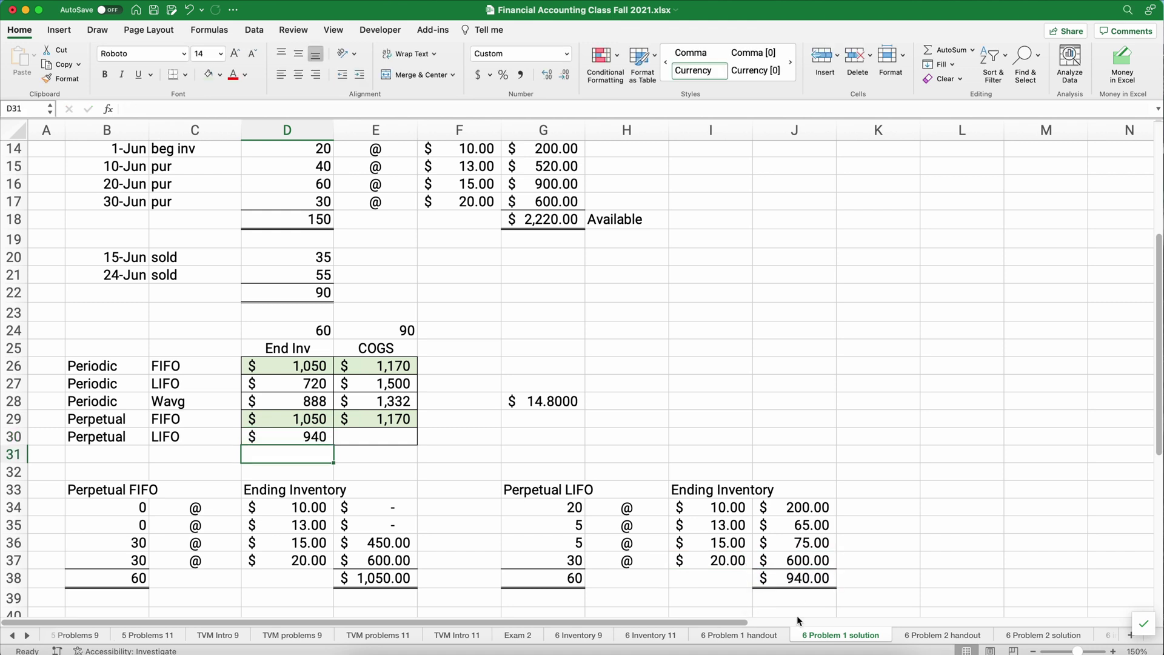
Calculate the perpetual LIFO COGS in E30 with the formula =G18-D30.
click(402, 435)
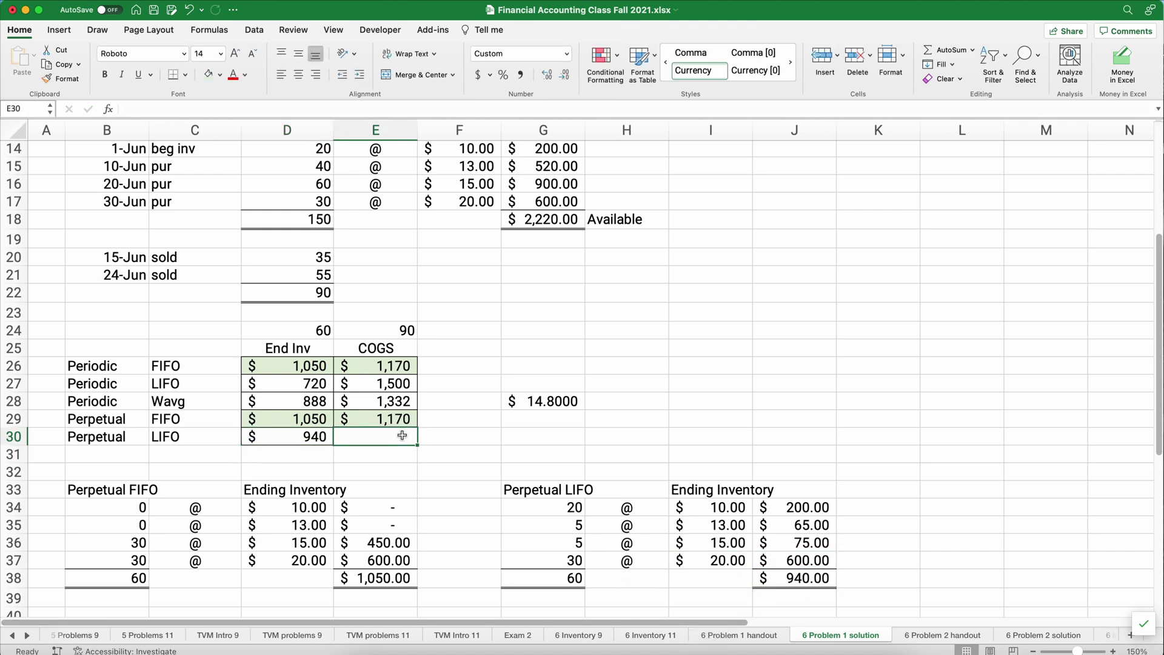
text(=)
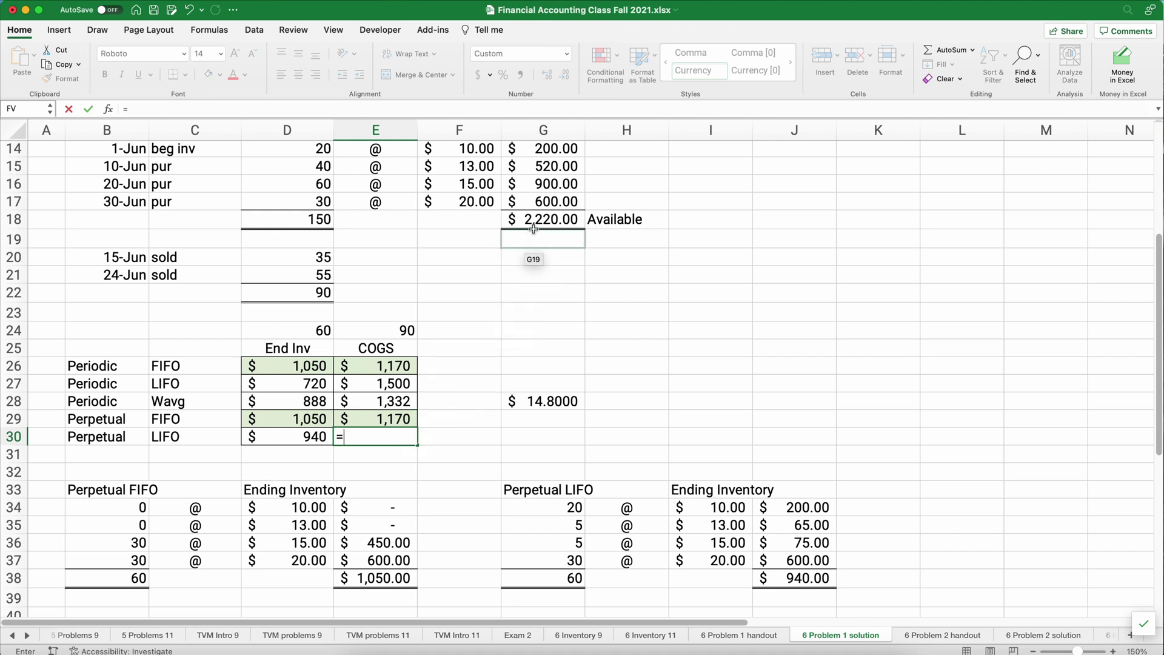
click(535, 222)
text(-)
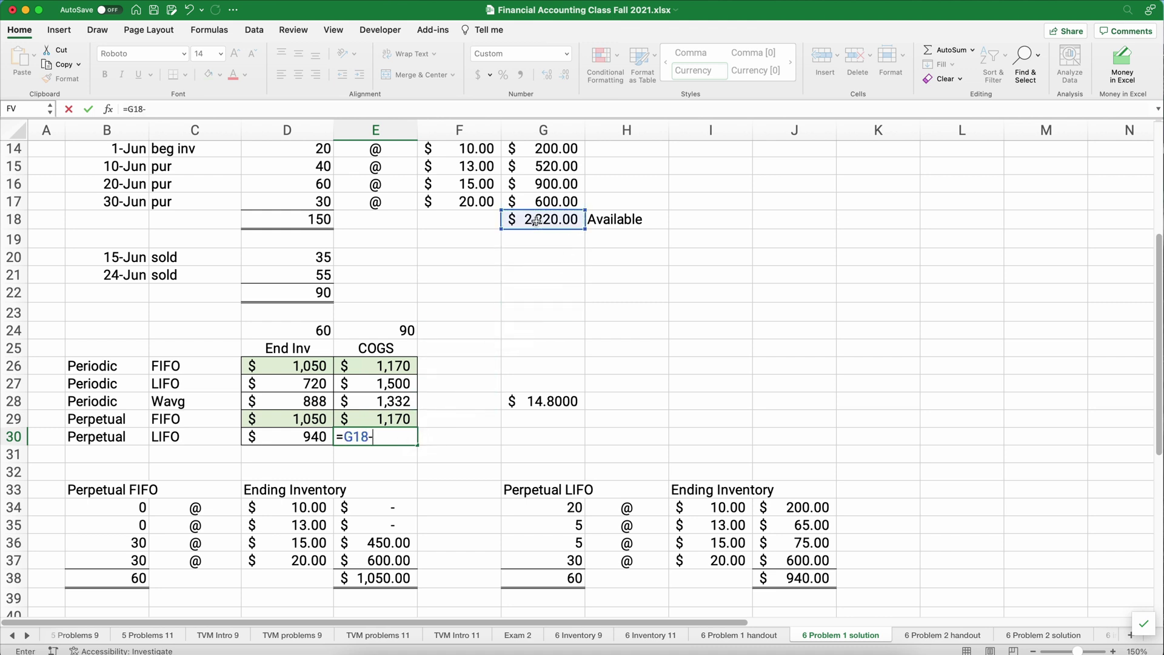
click(304, 436)
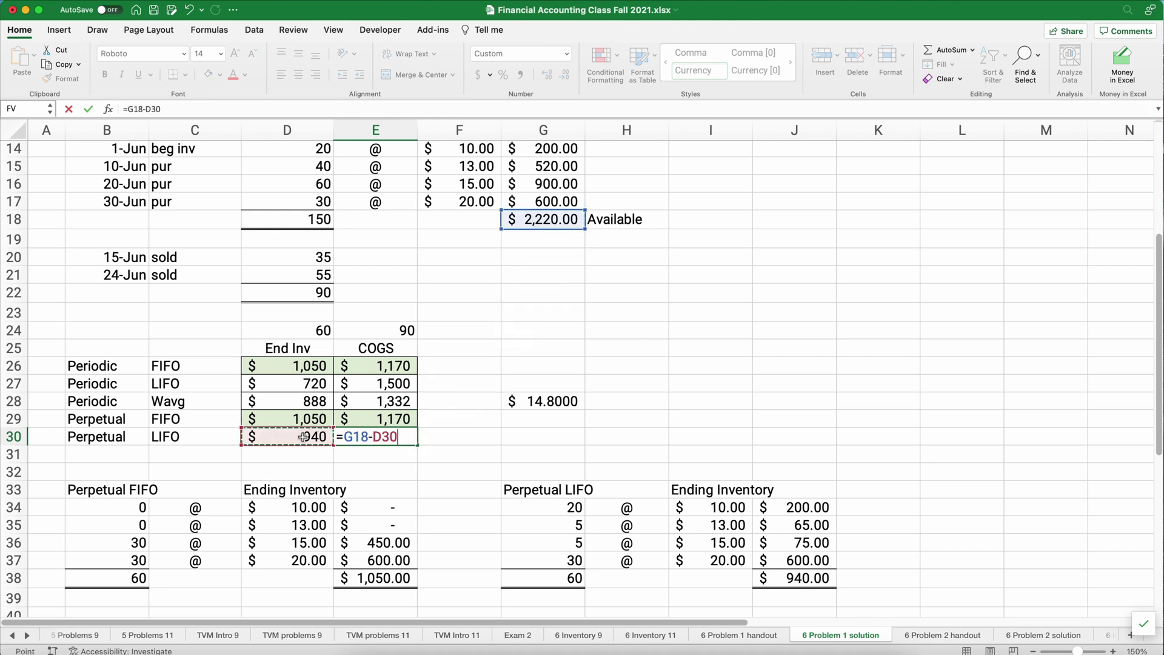
key(Return)
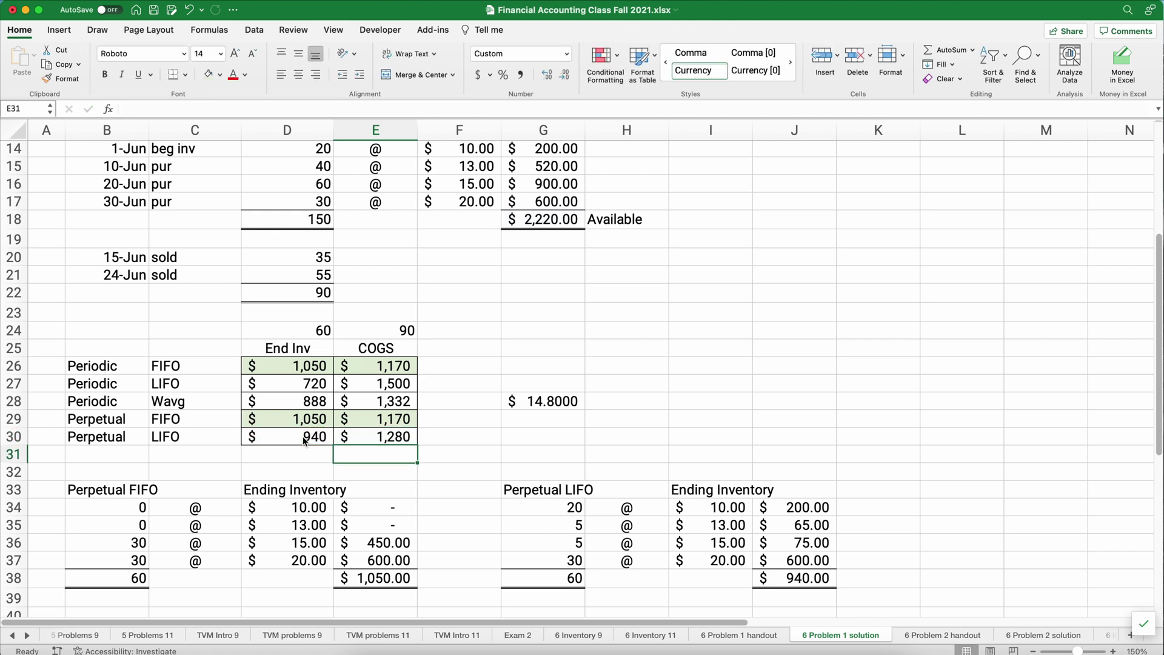